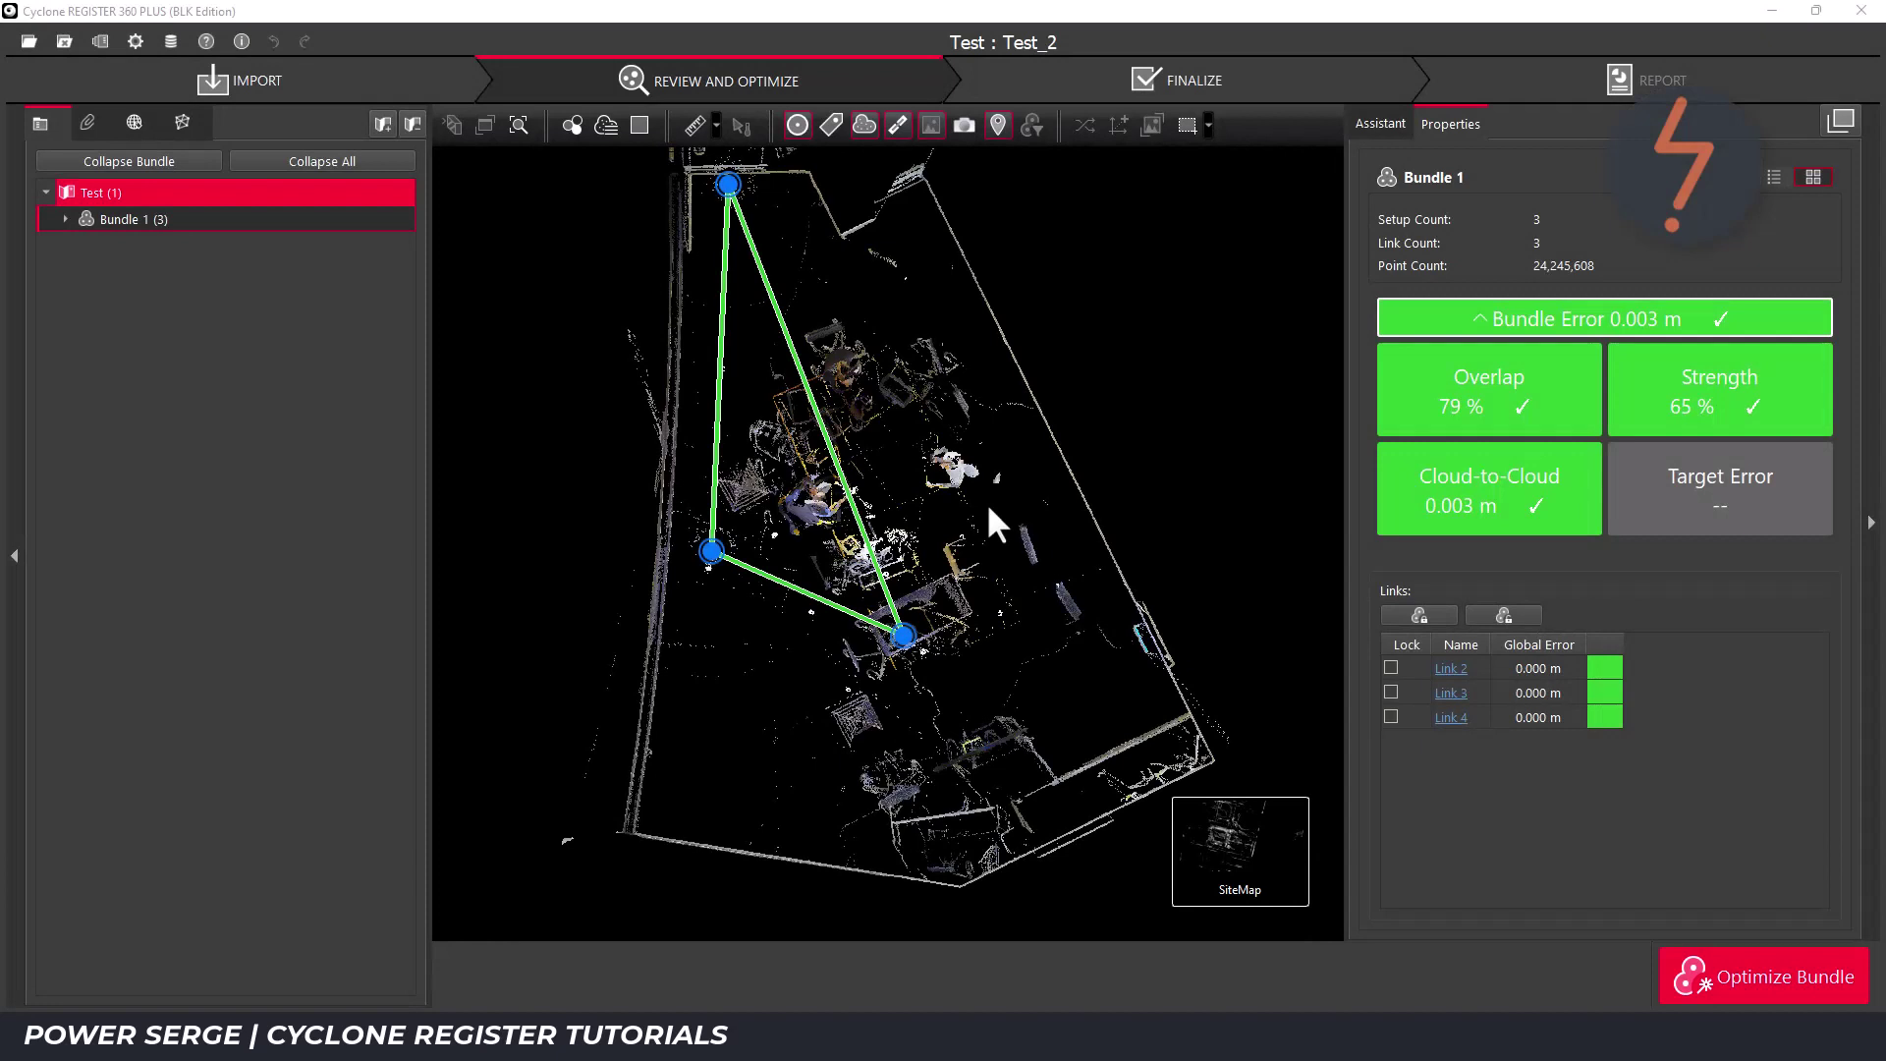
- Select Test - Setup 001 on the site map and view its setup cloud
{"action": "left_click", "coordinate": [904, 632]}
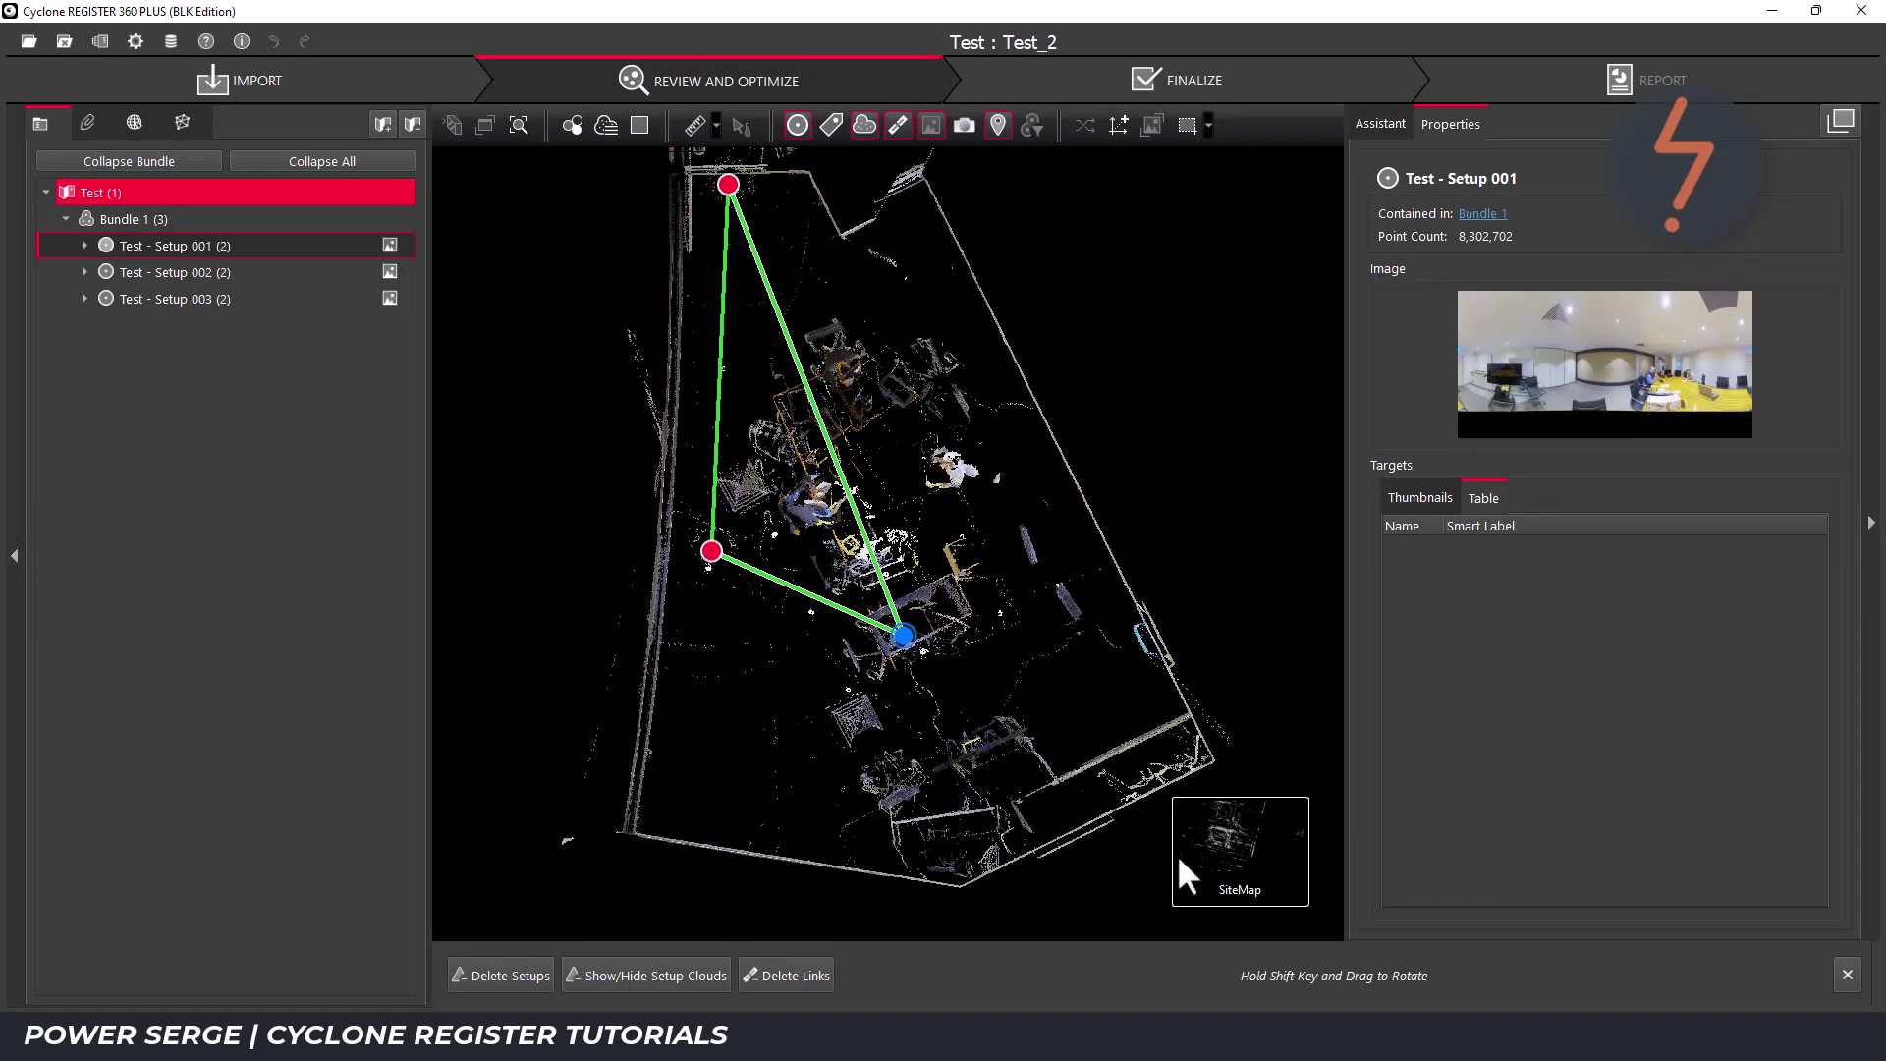
{"action": "mouse_move", "coordinate": [1179, 861]}
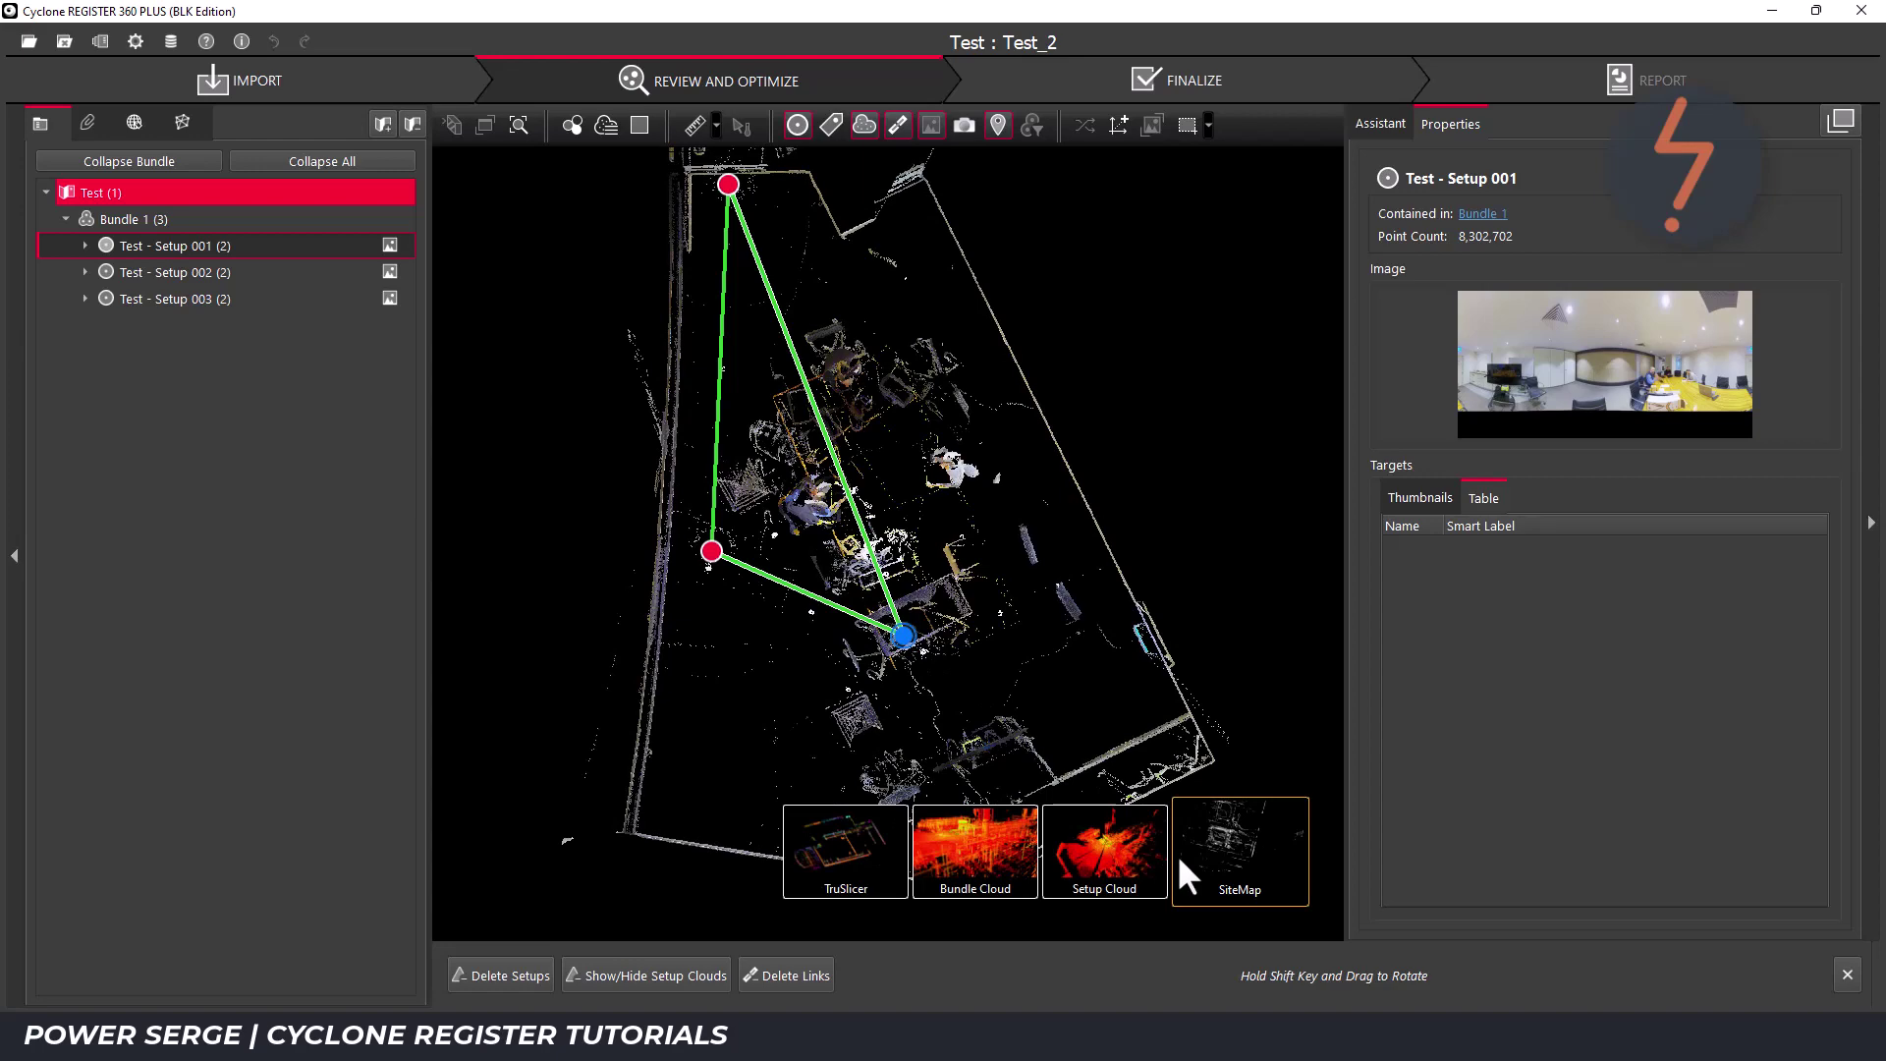
{"action": "left_click", "coordinate": [1090, 871]}
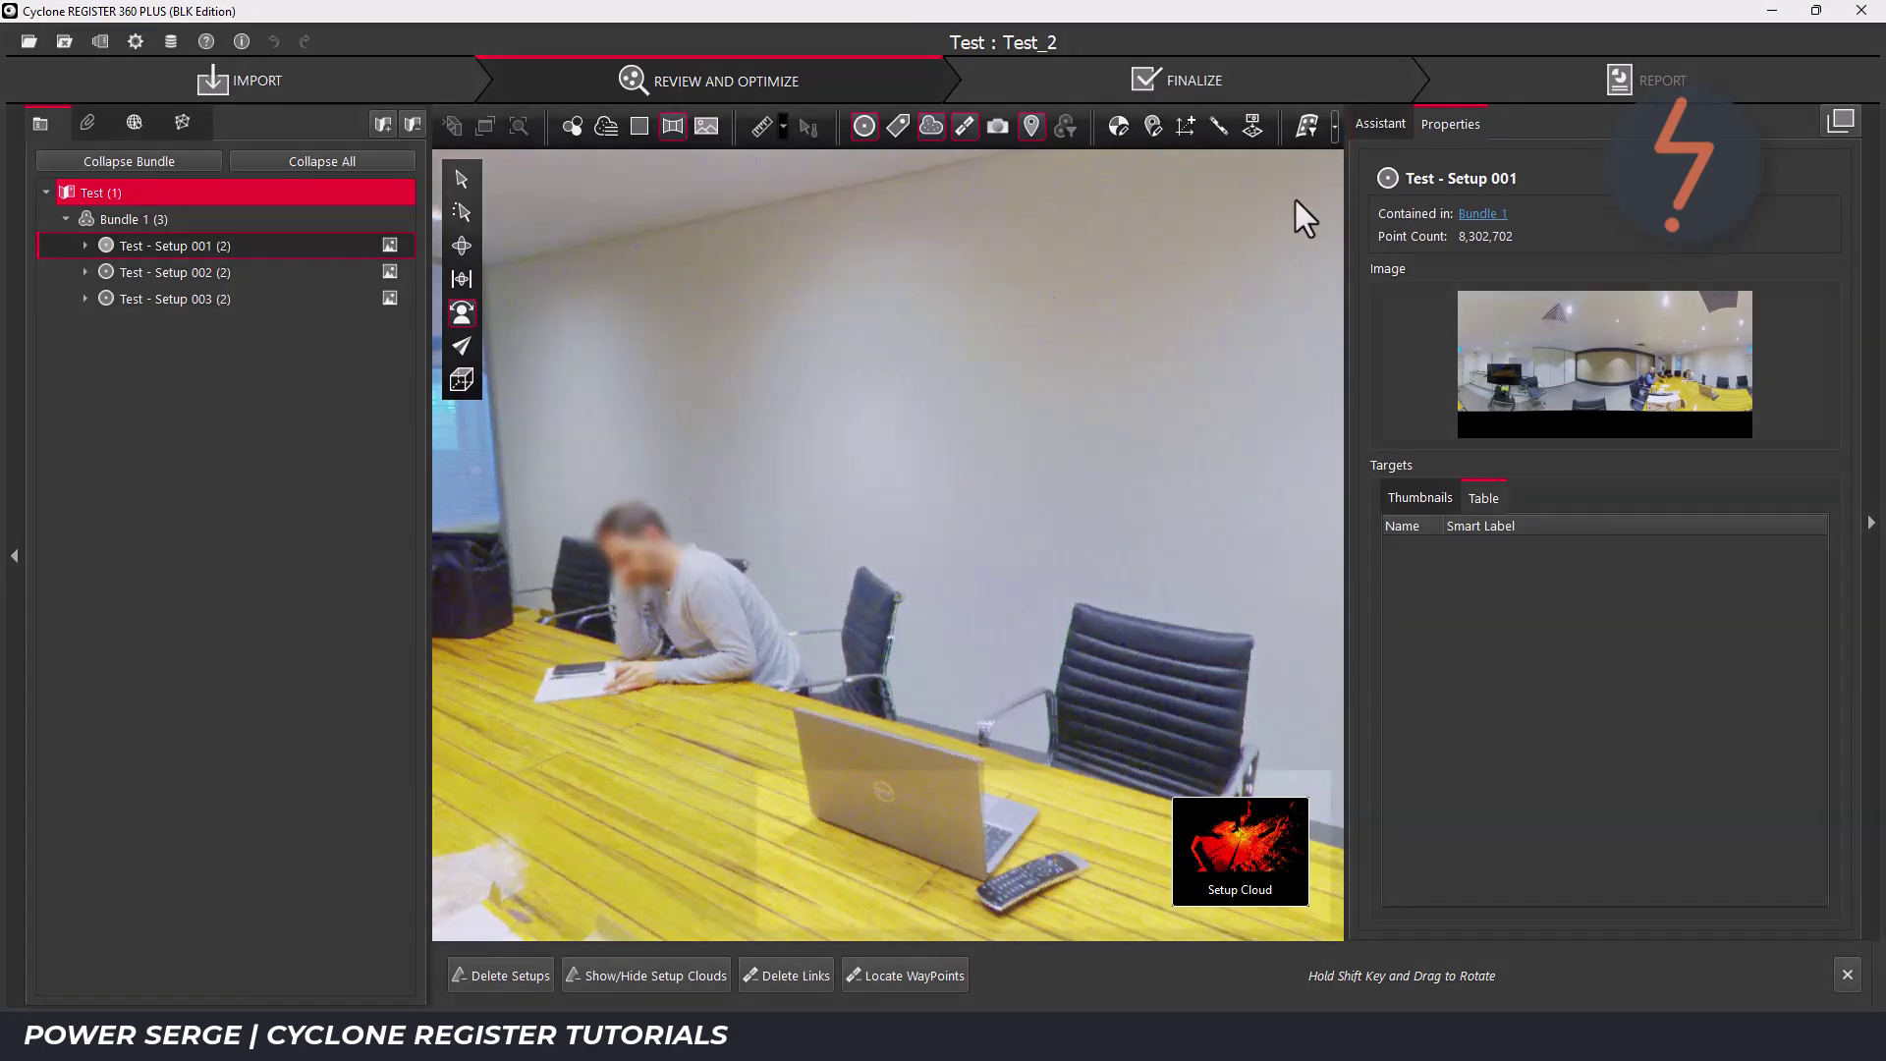
- Switch to the TruSlicer view and create a 10 m quick limit box centred on Test - Setup 001
{"action": "mouse_move", "coordinate": [1253, 869]}
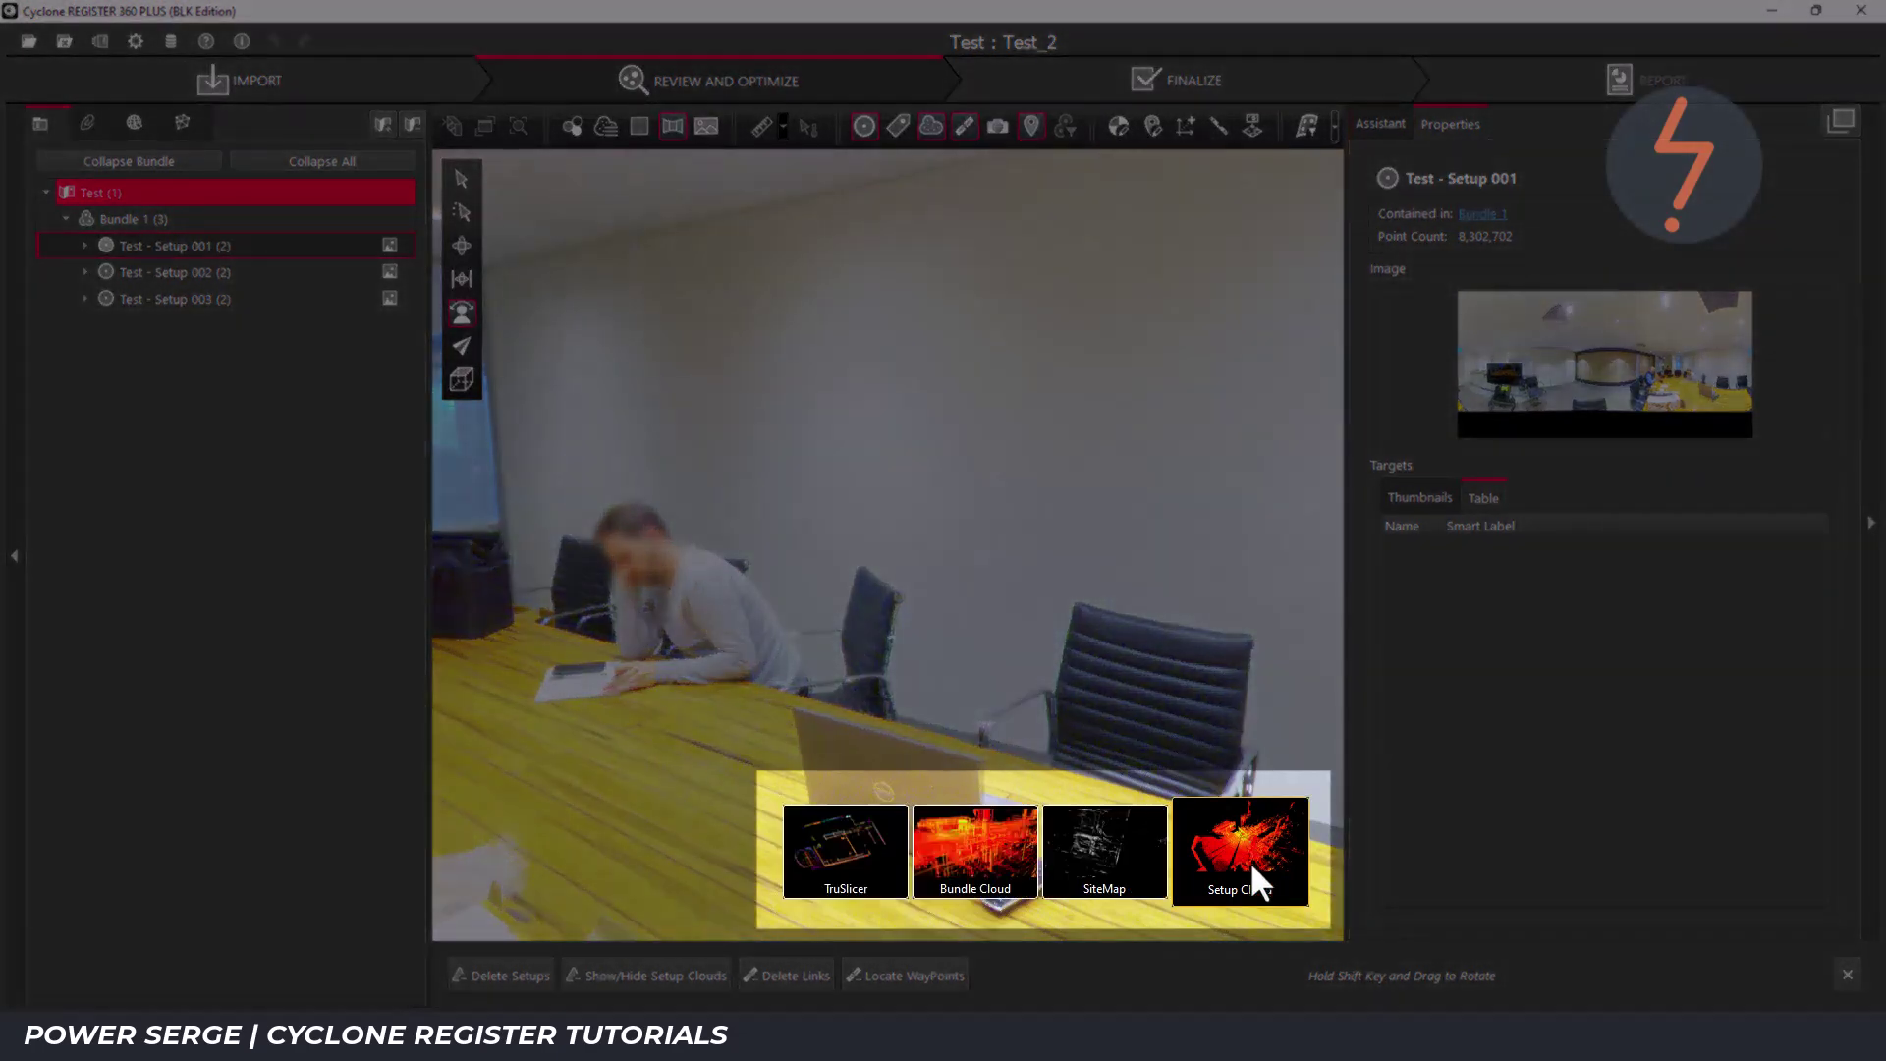
{"action": "left_click", "coordinate": [850, 863]}
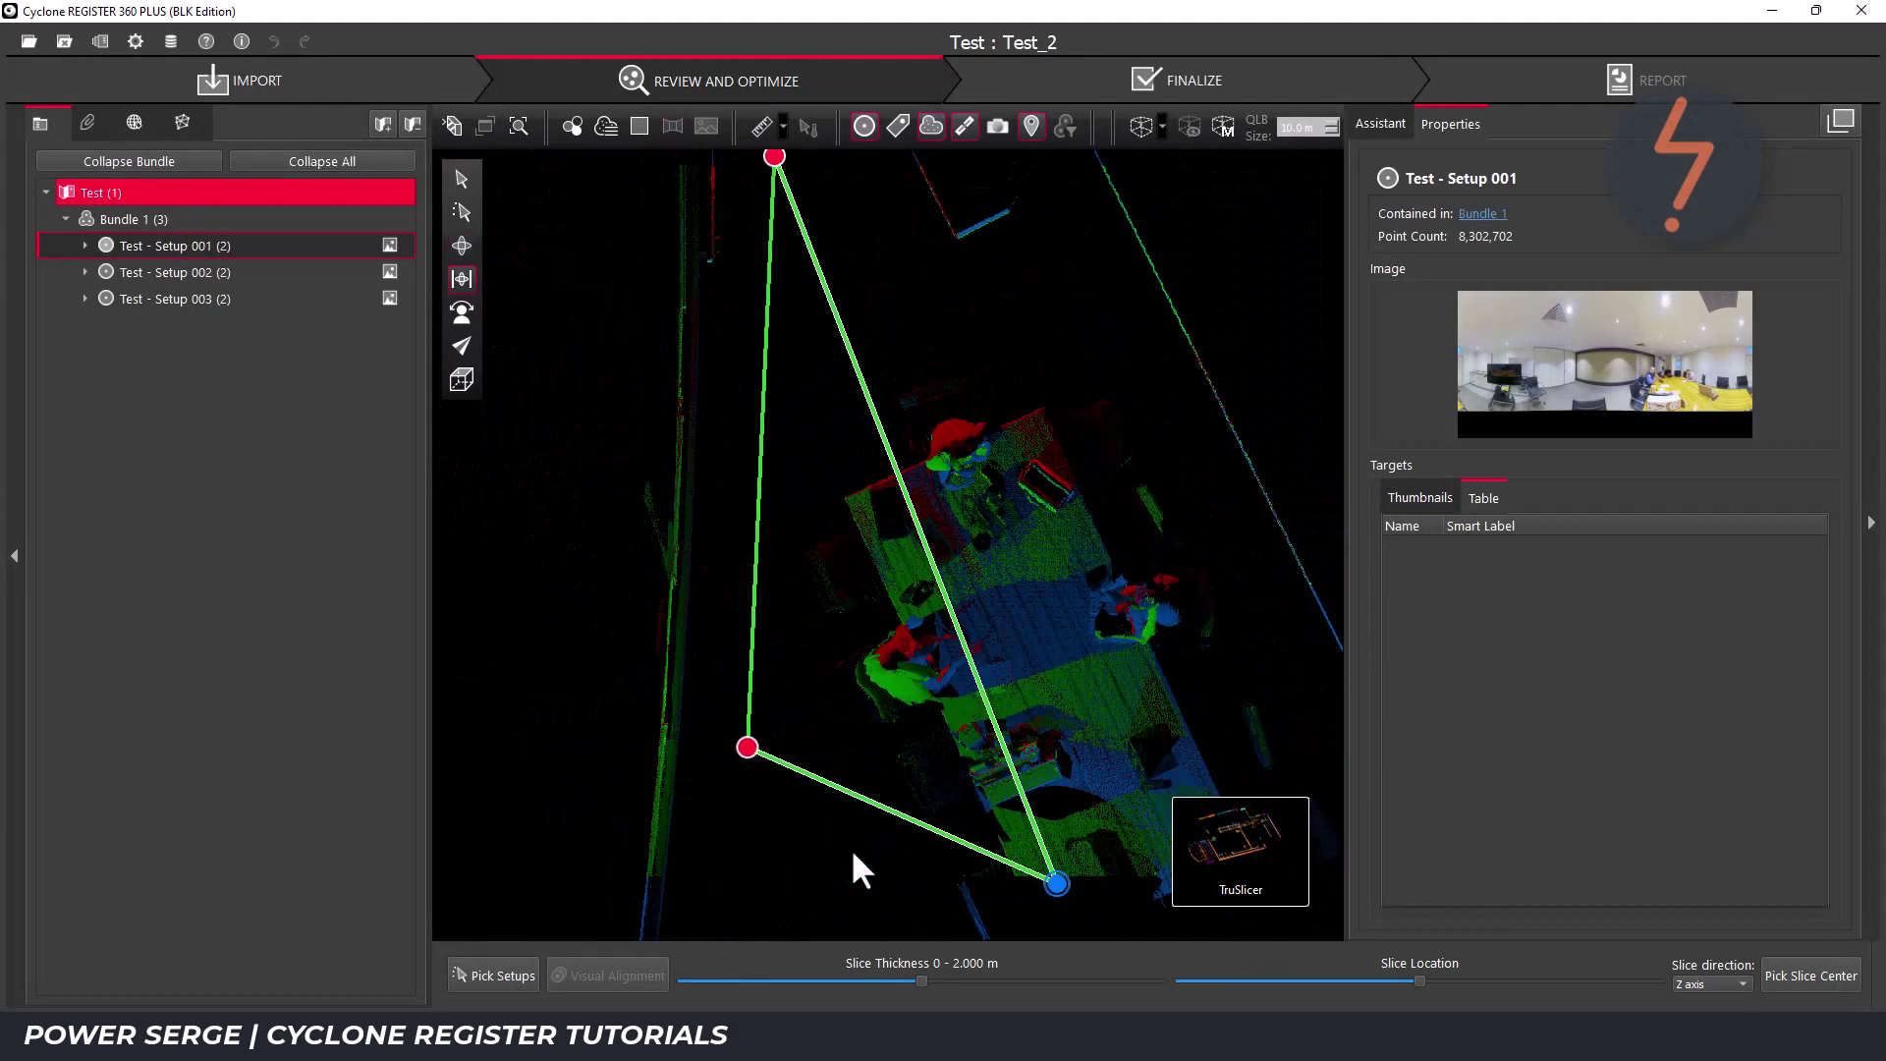
{"action": "left_click", "coordinate": [1162, 128]}
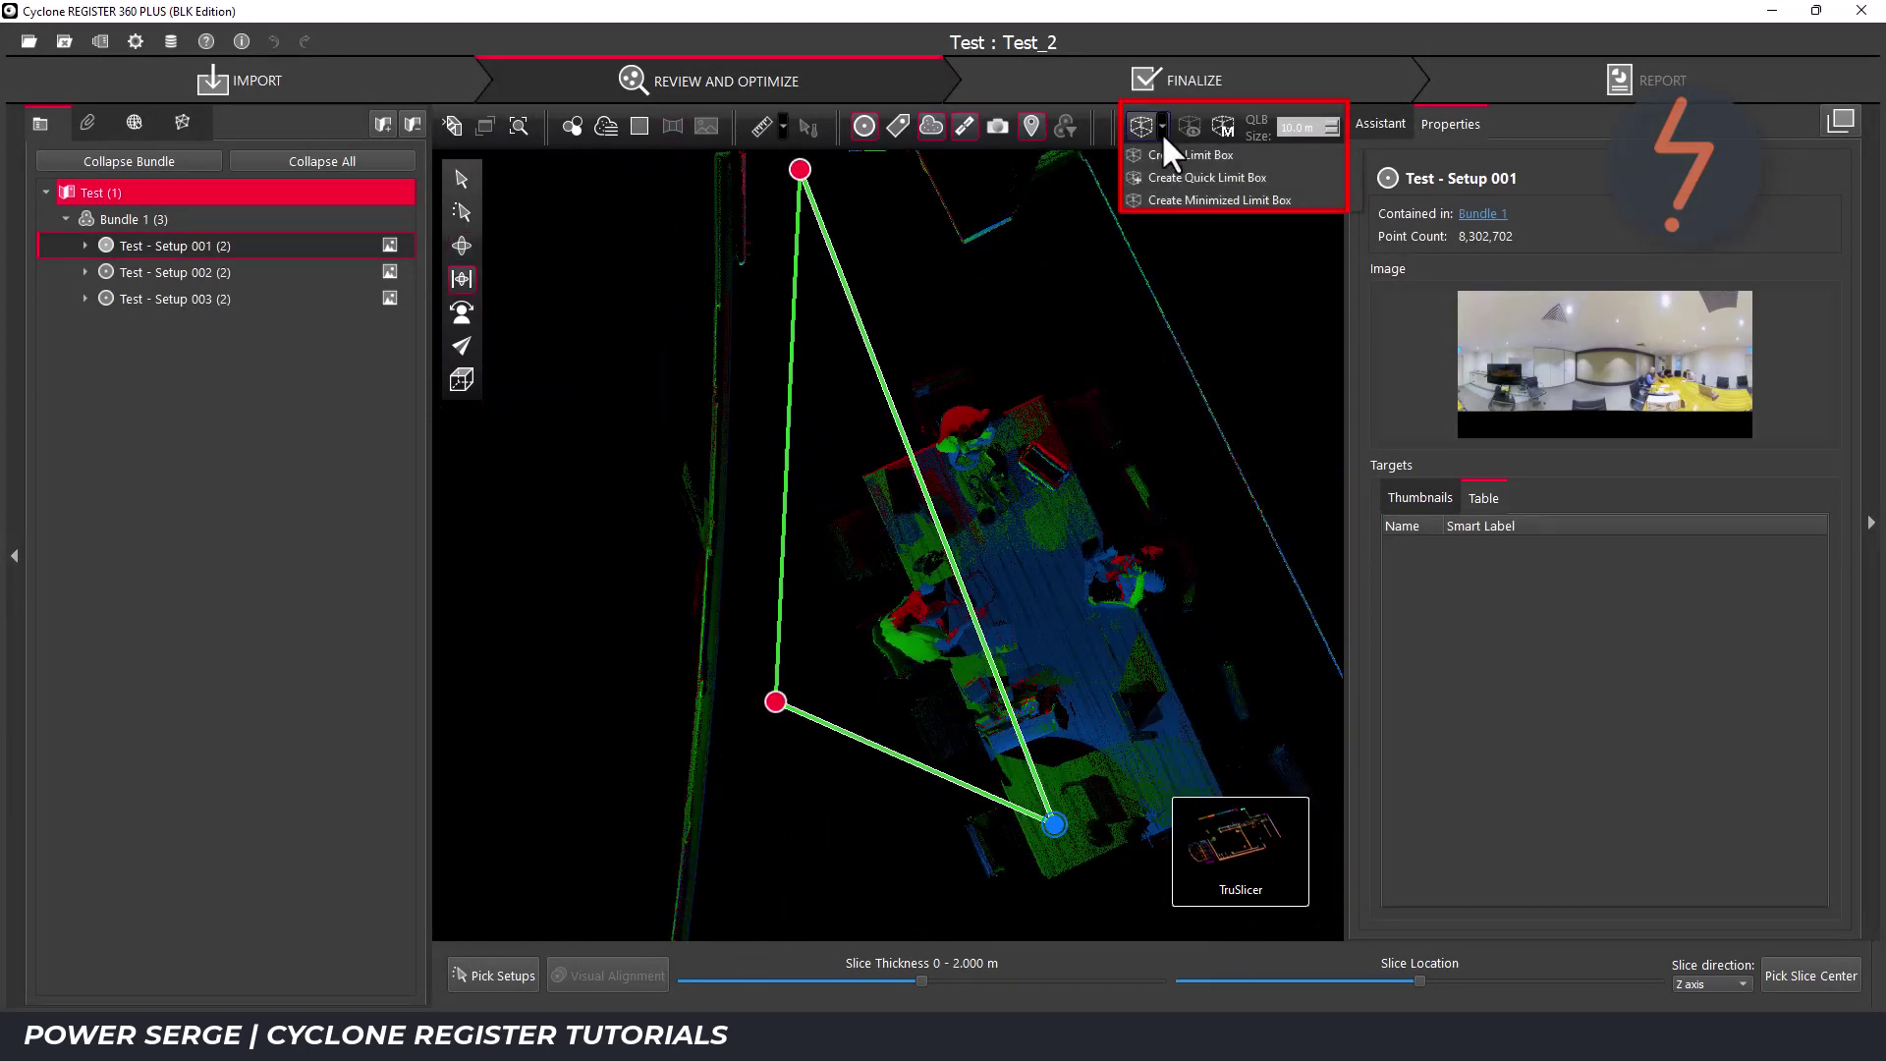
{"action": "key", "text": "Down"}
{"action": "key", "text": "Down"}
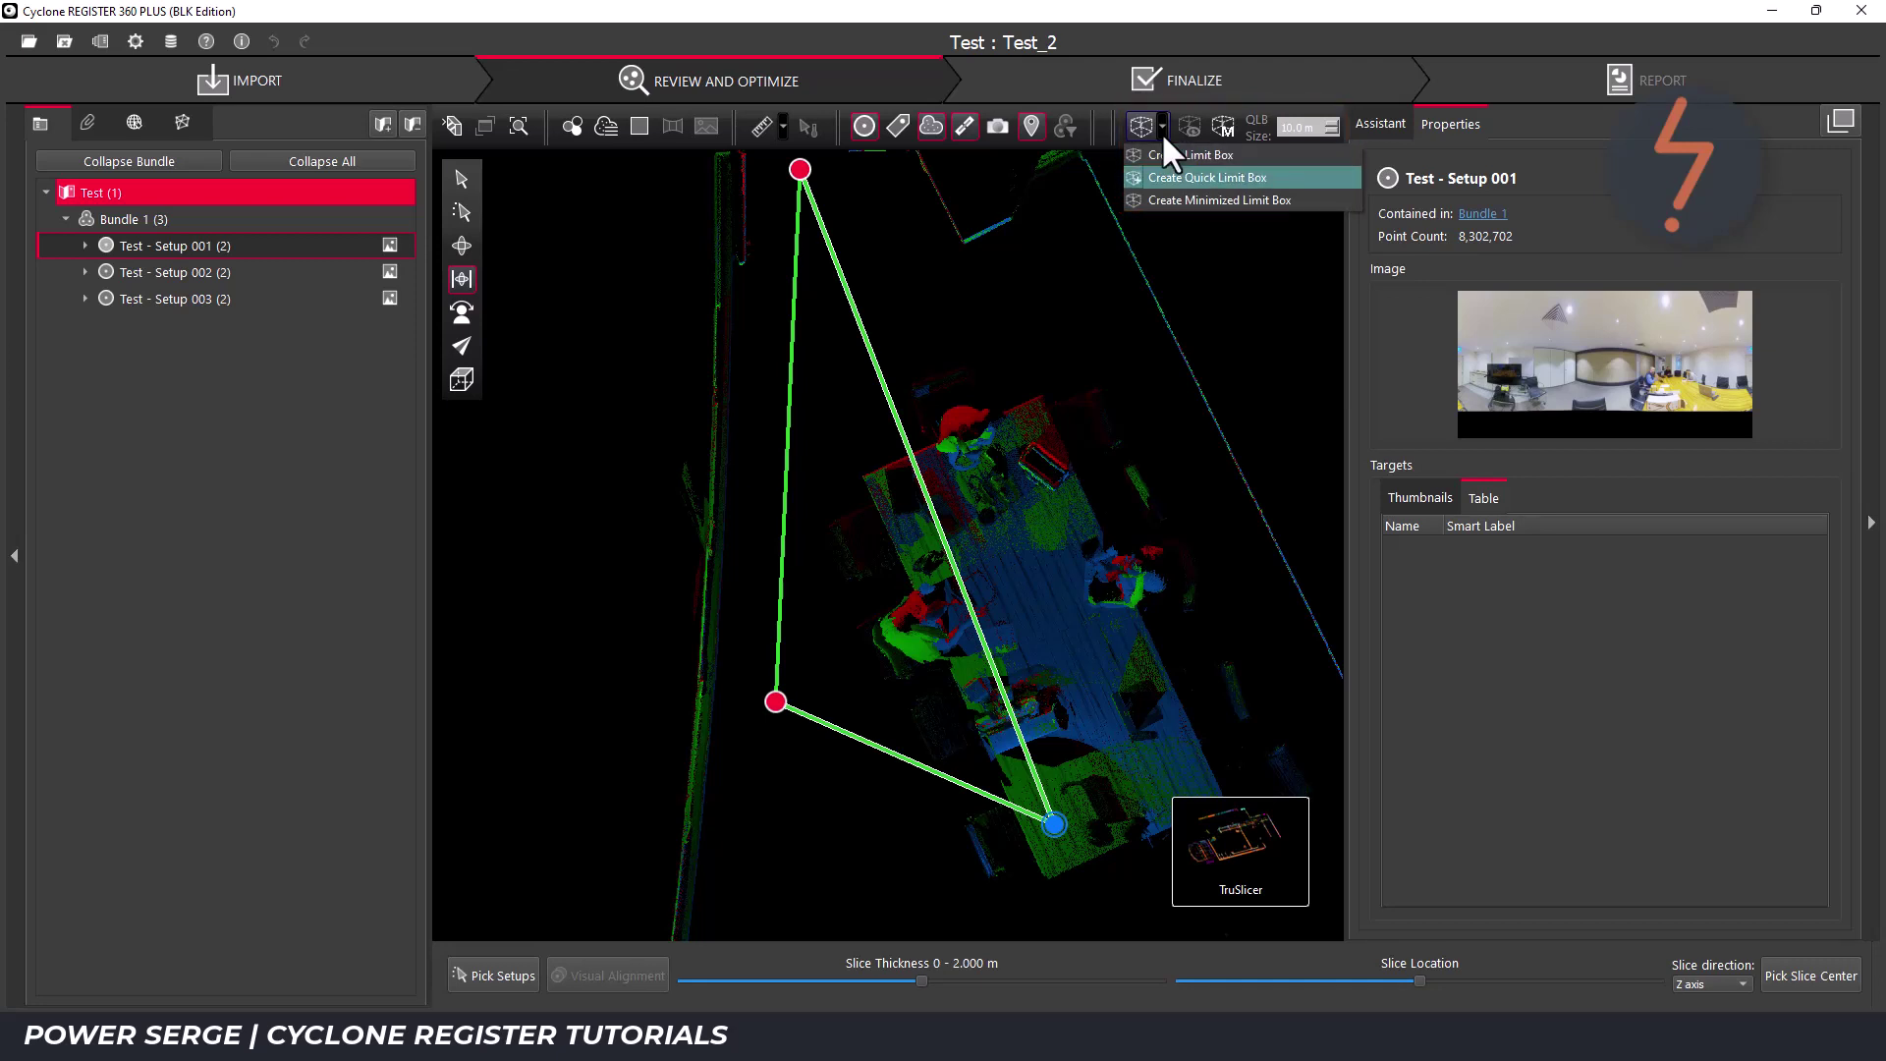
{"action": "left_click", "coordinate": [1173, 171]}
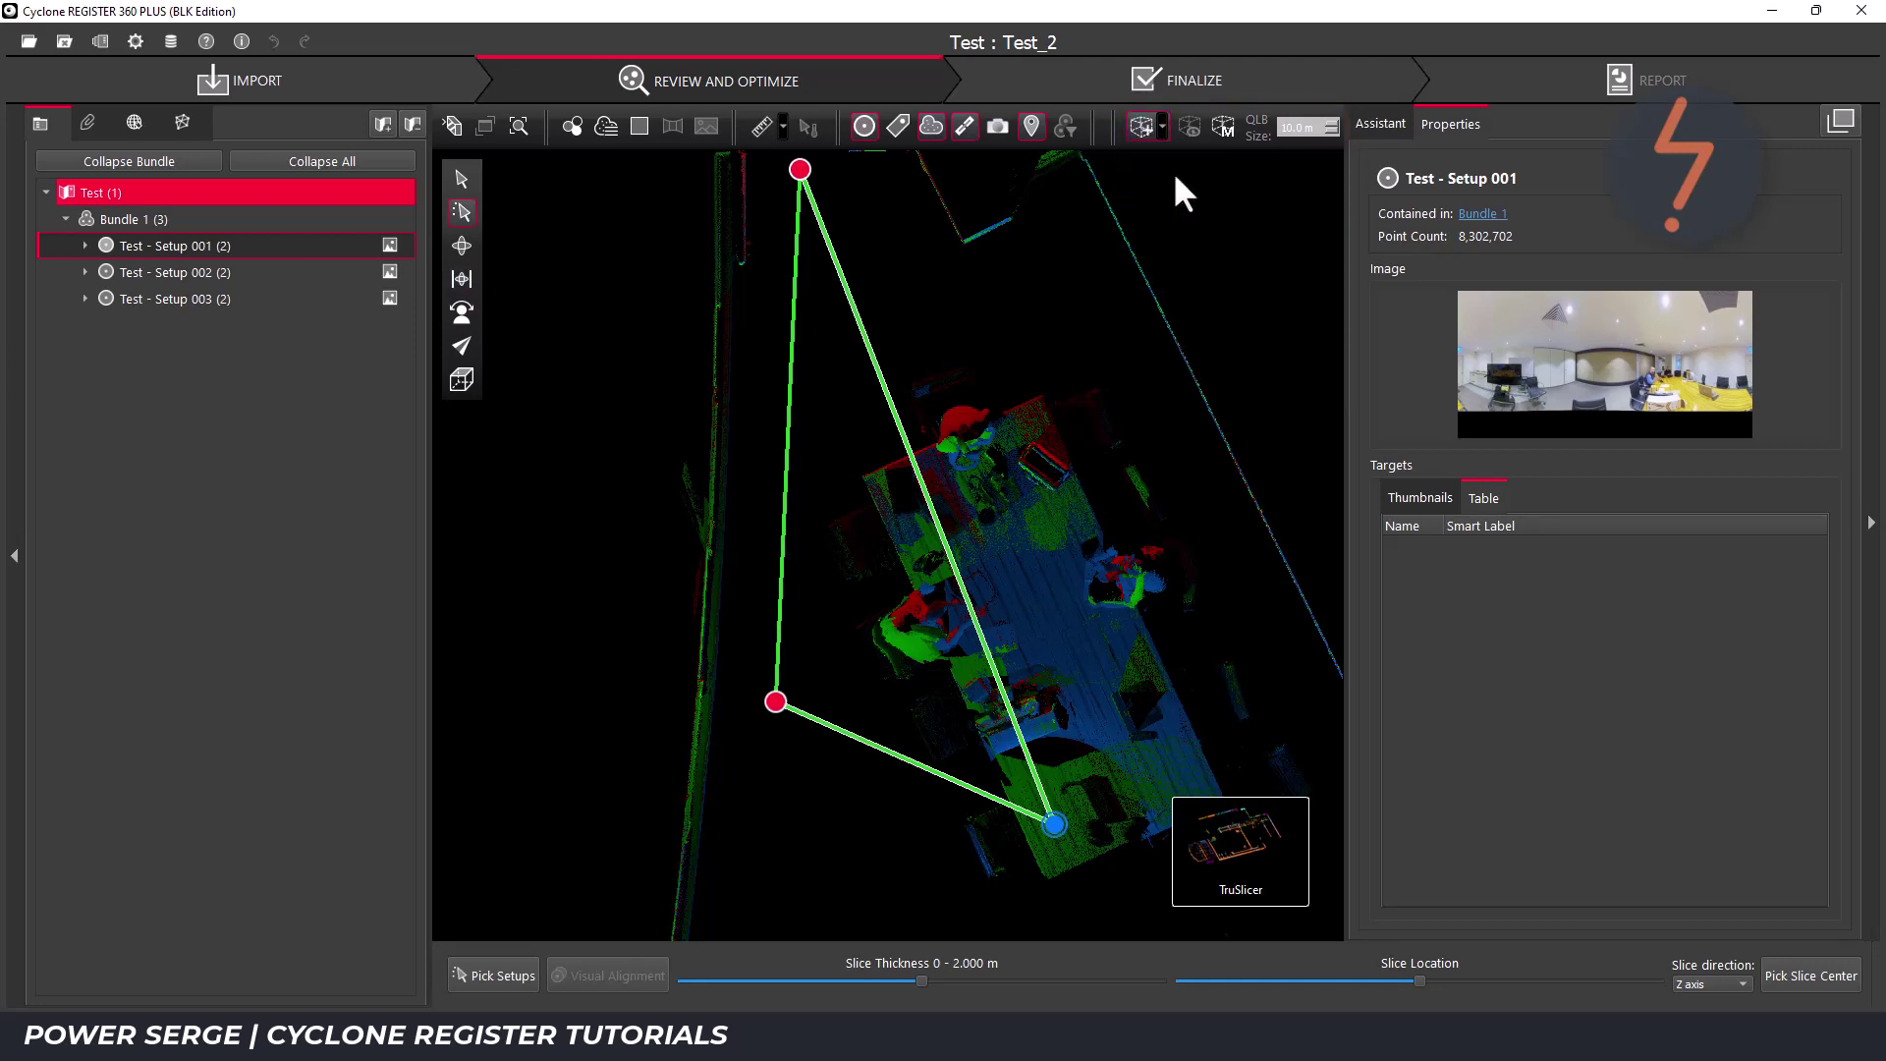
{"action": "left_click", "coordinate": [1051, 824]}
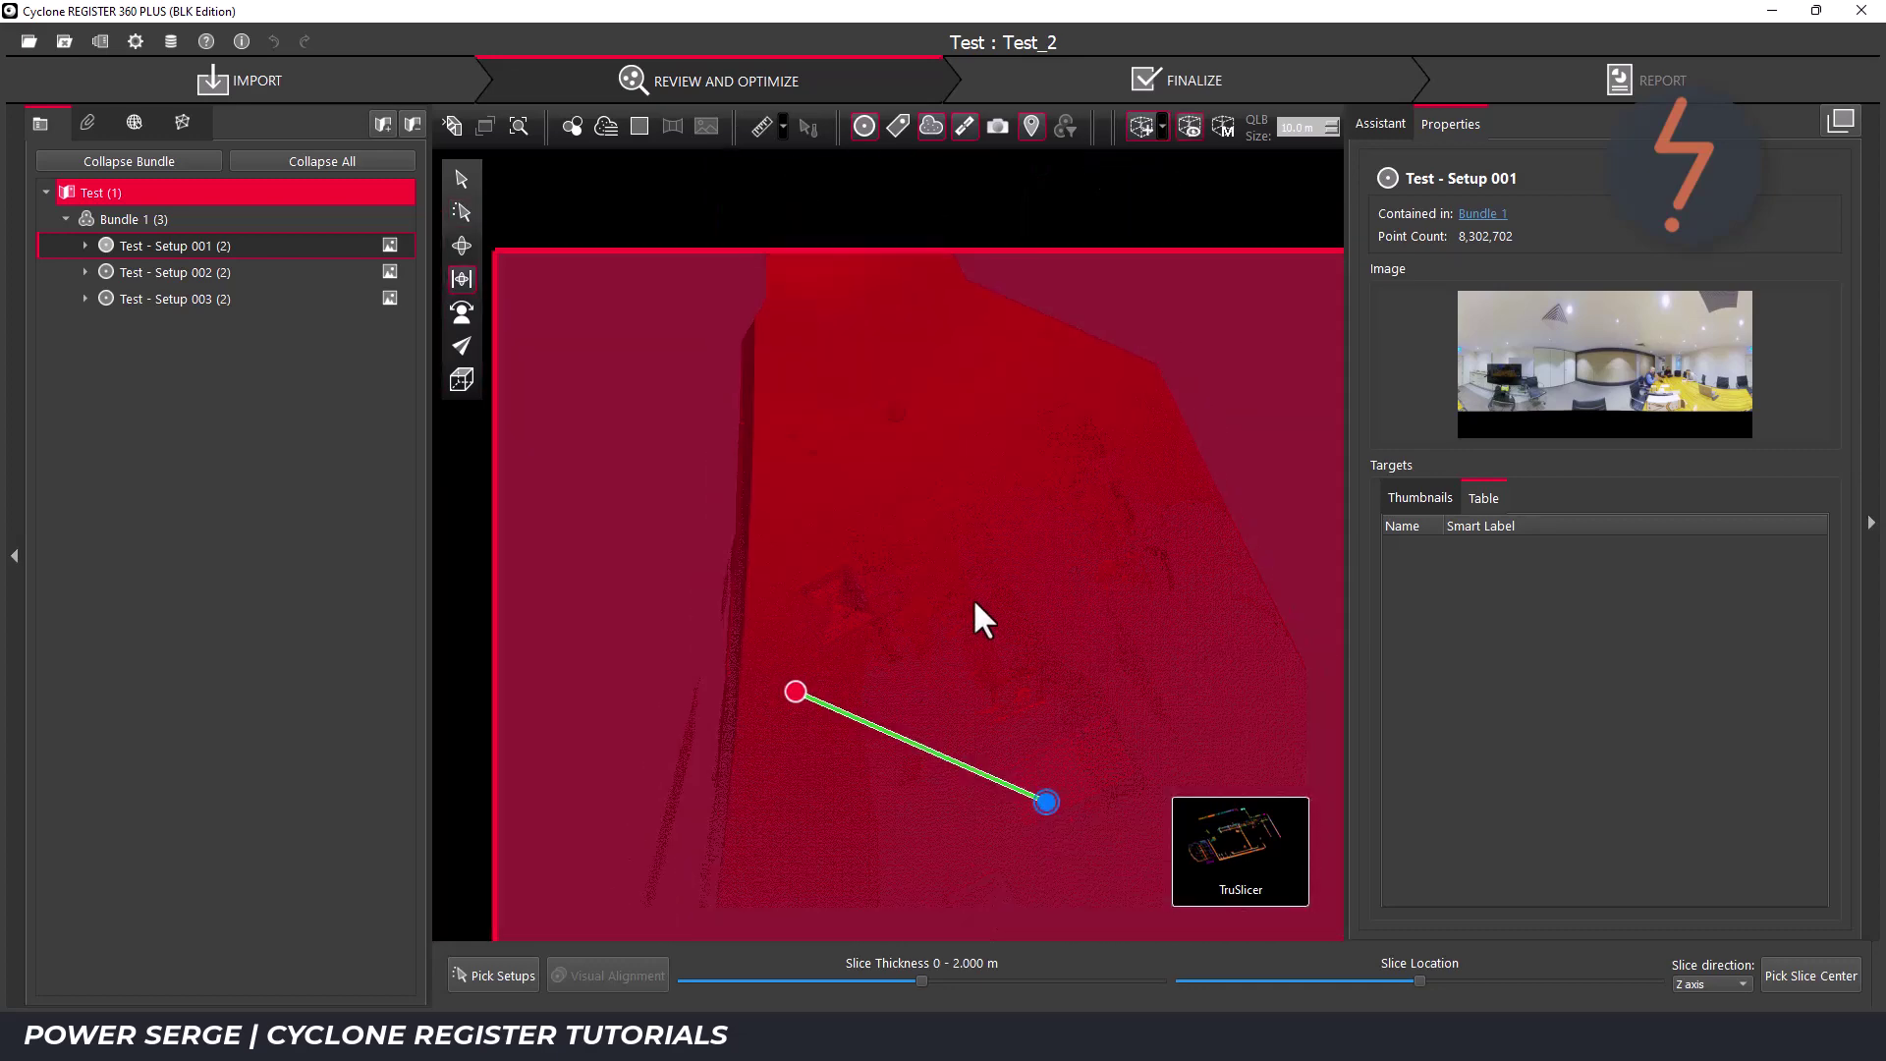
{"action": "left_click_drag", "start_coordinate": [972, 597], "coordinate": [835, 392]}
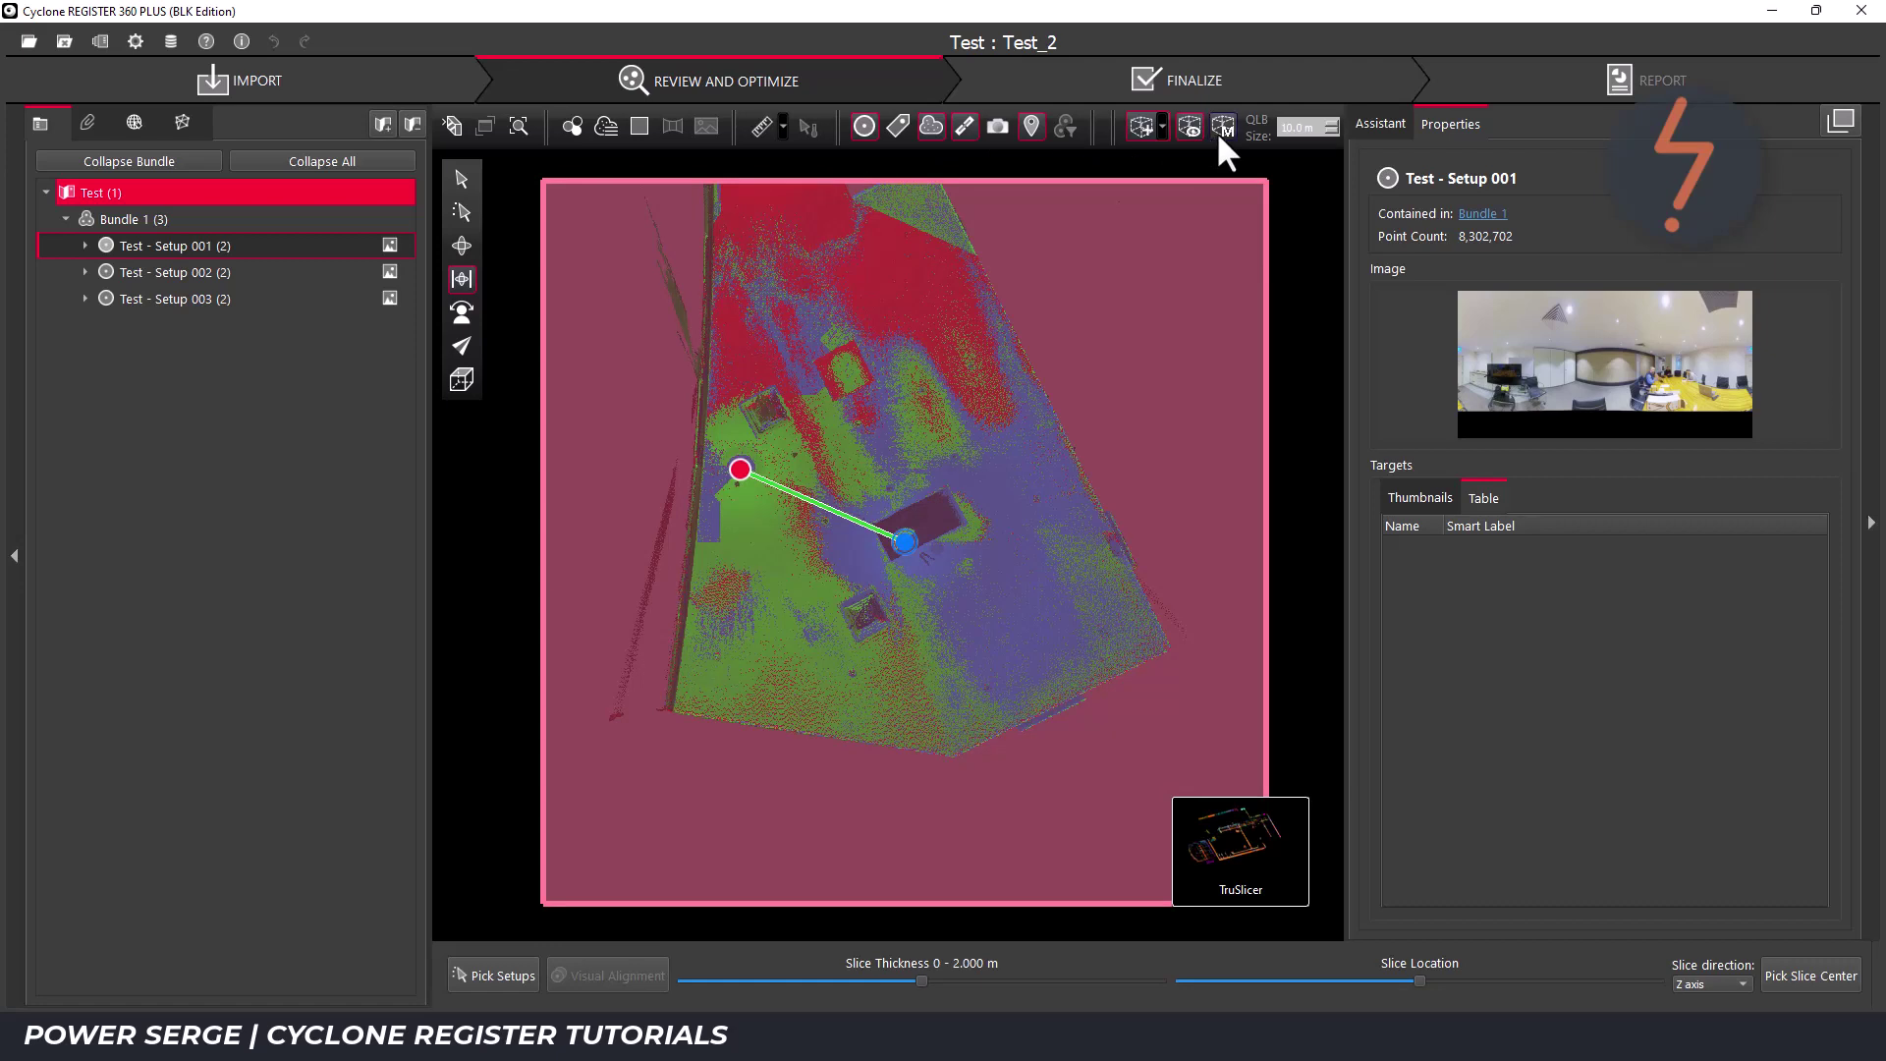
- Delete the existing LimitBox-1 in the Limit Box Manager and save the new quick limit box
{"action": "left_click", "coordinate": [1221, 131]}
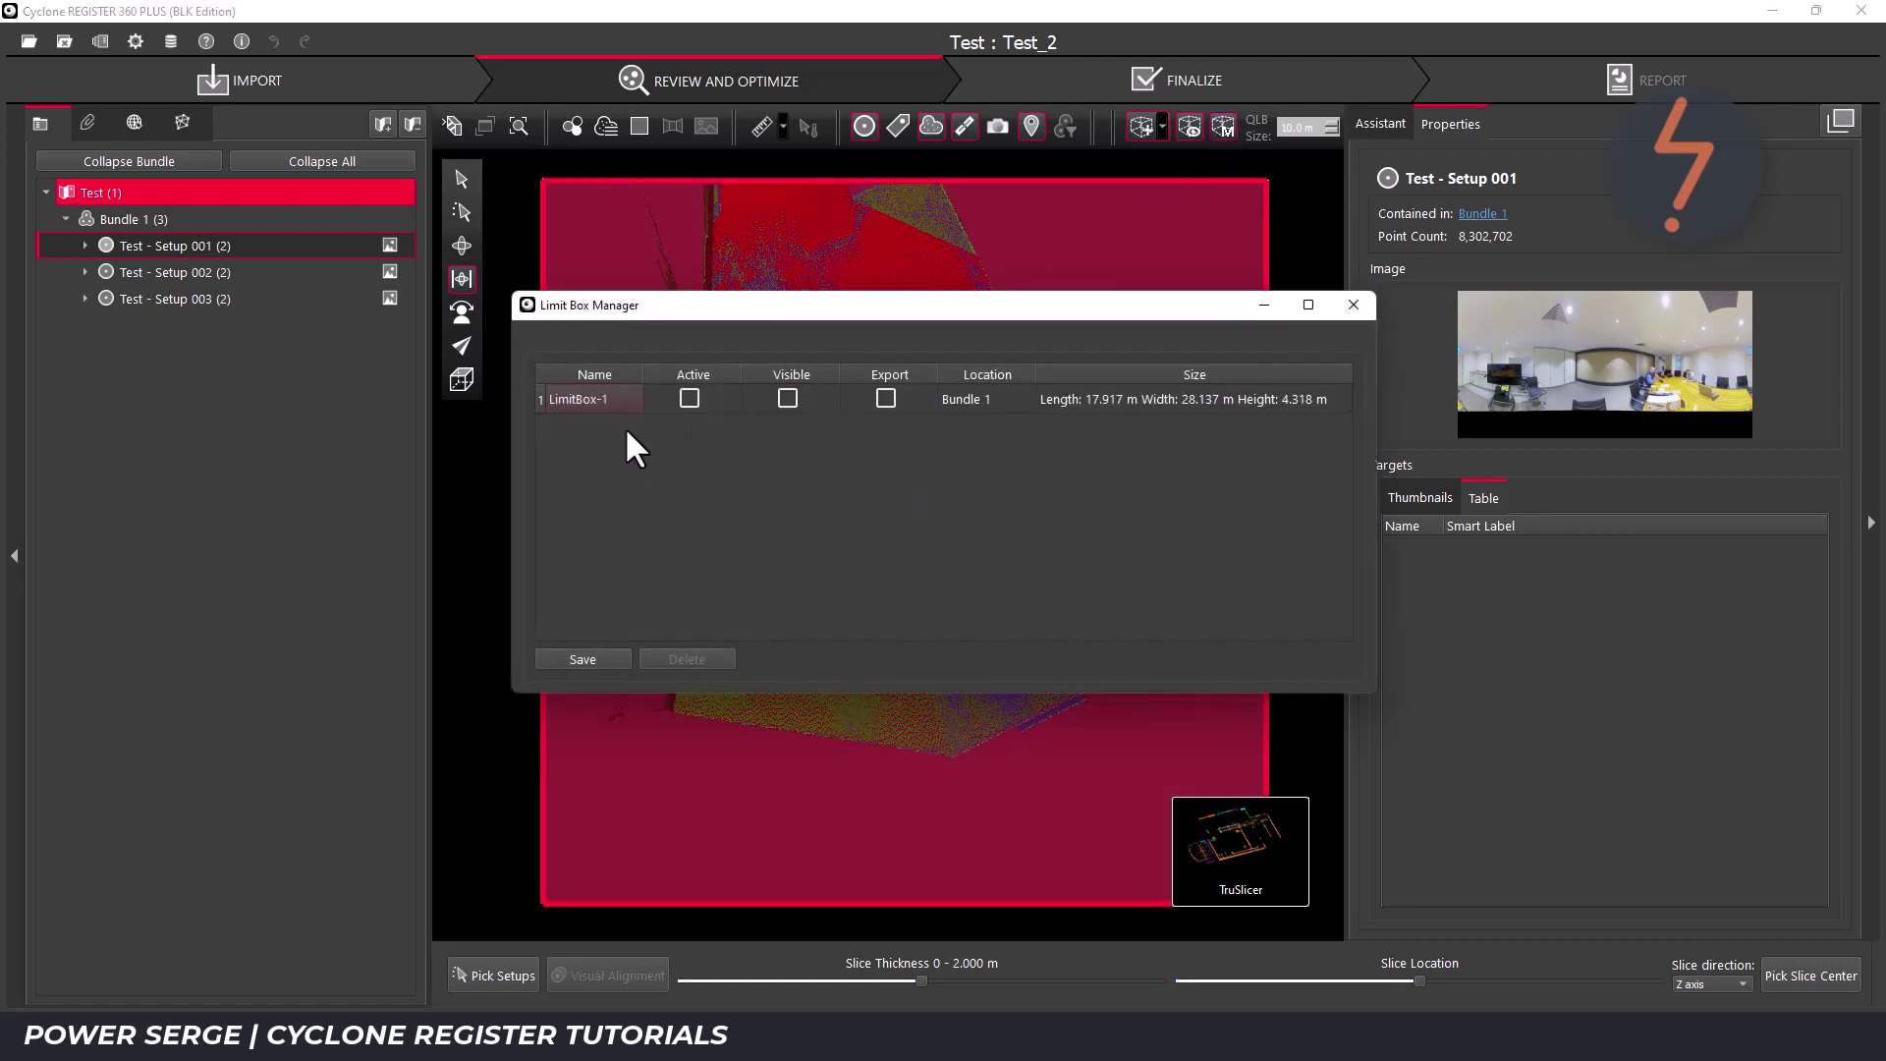
{"action": "left_click", "coordinate": [619, 399]}
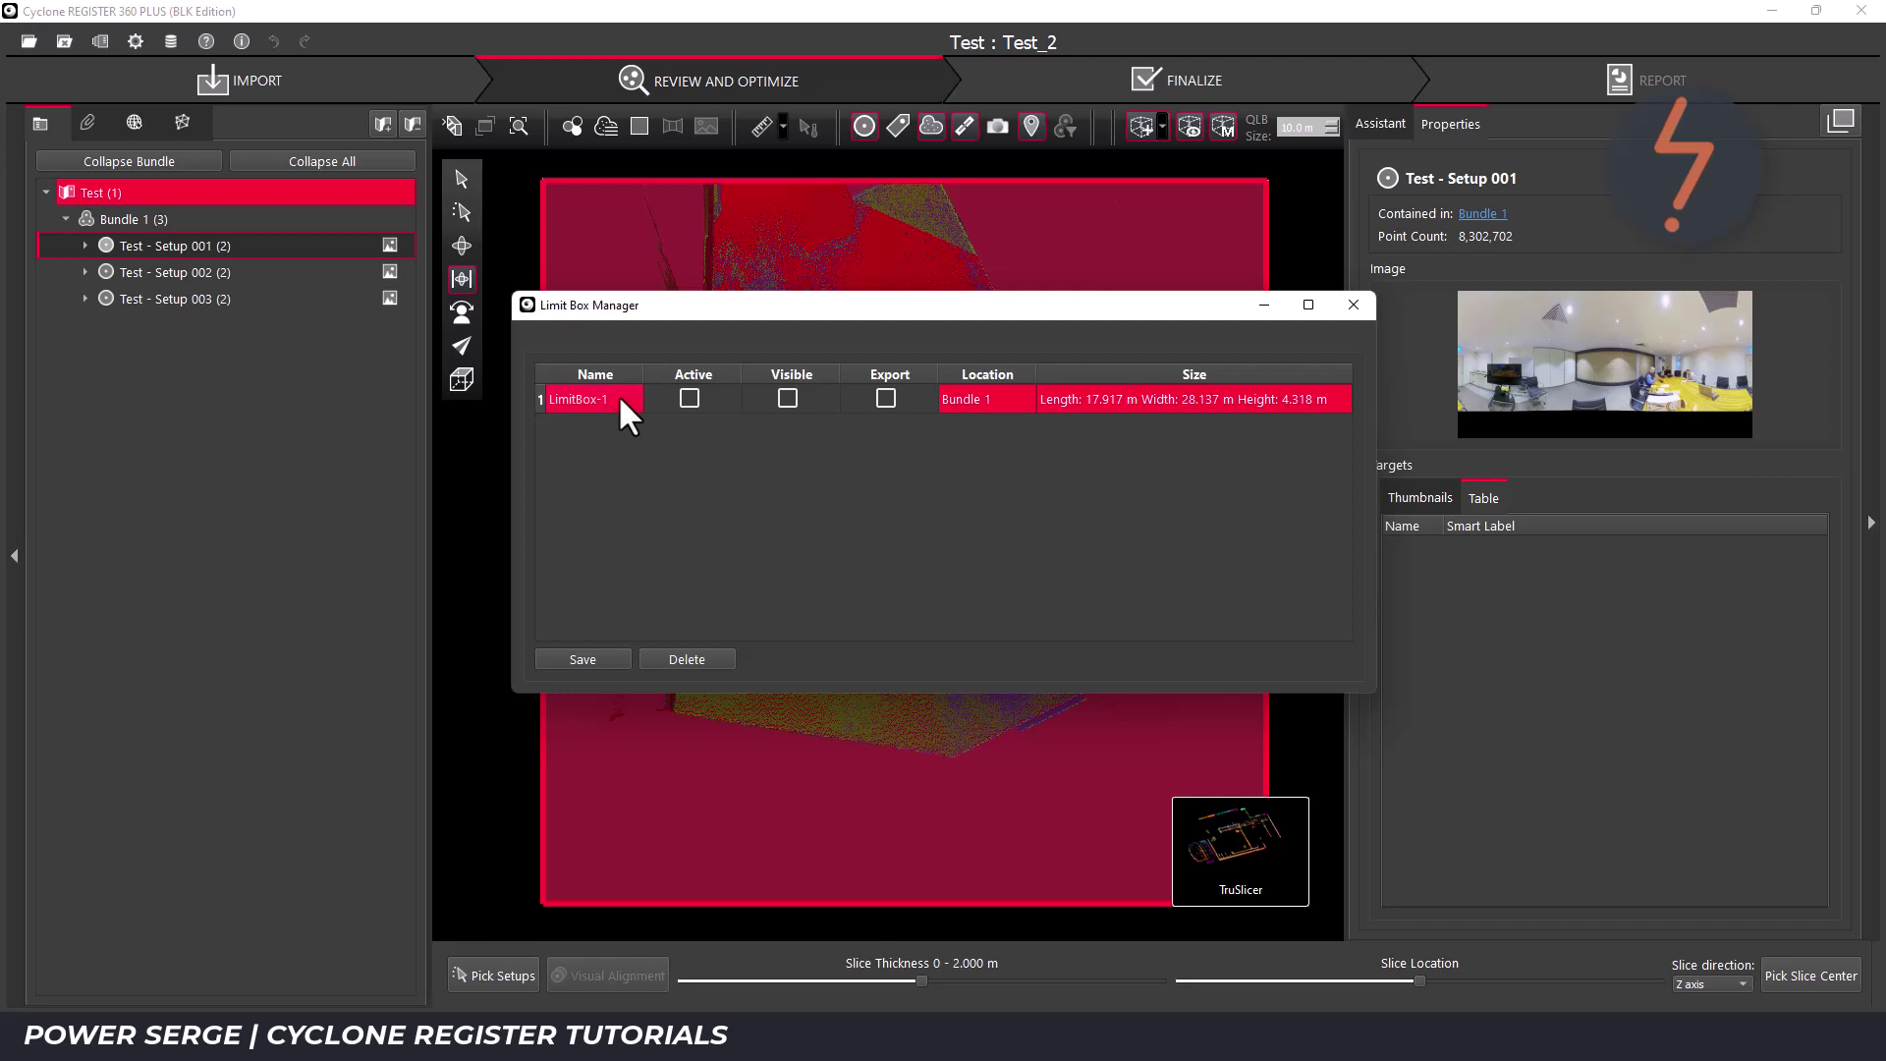
{"action": "left_click", "coordinate": [682, 657]}
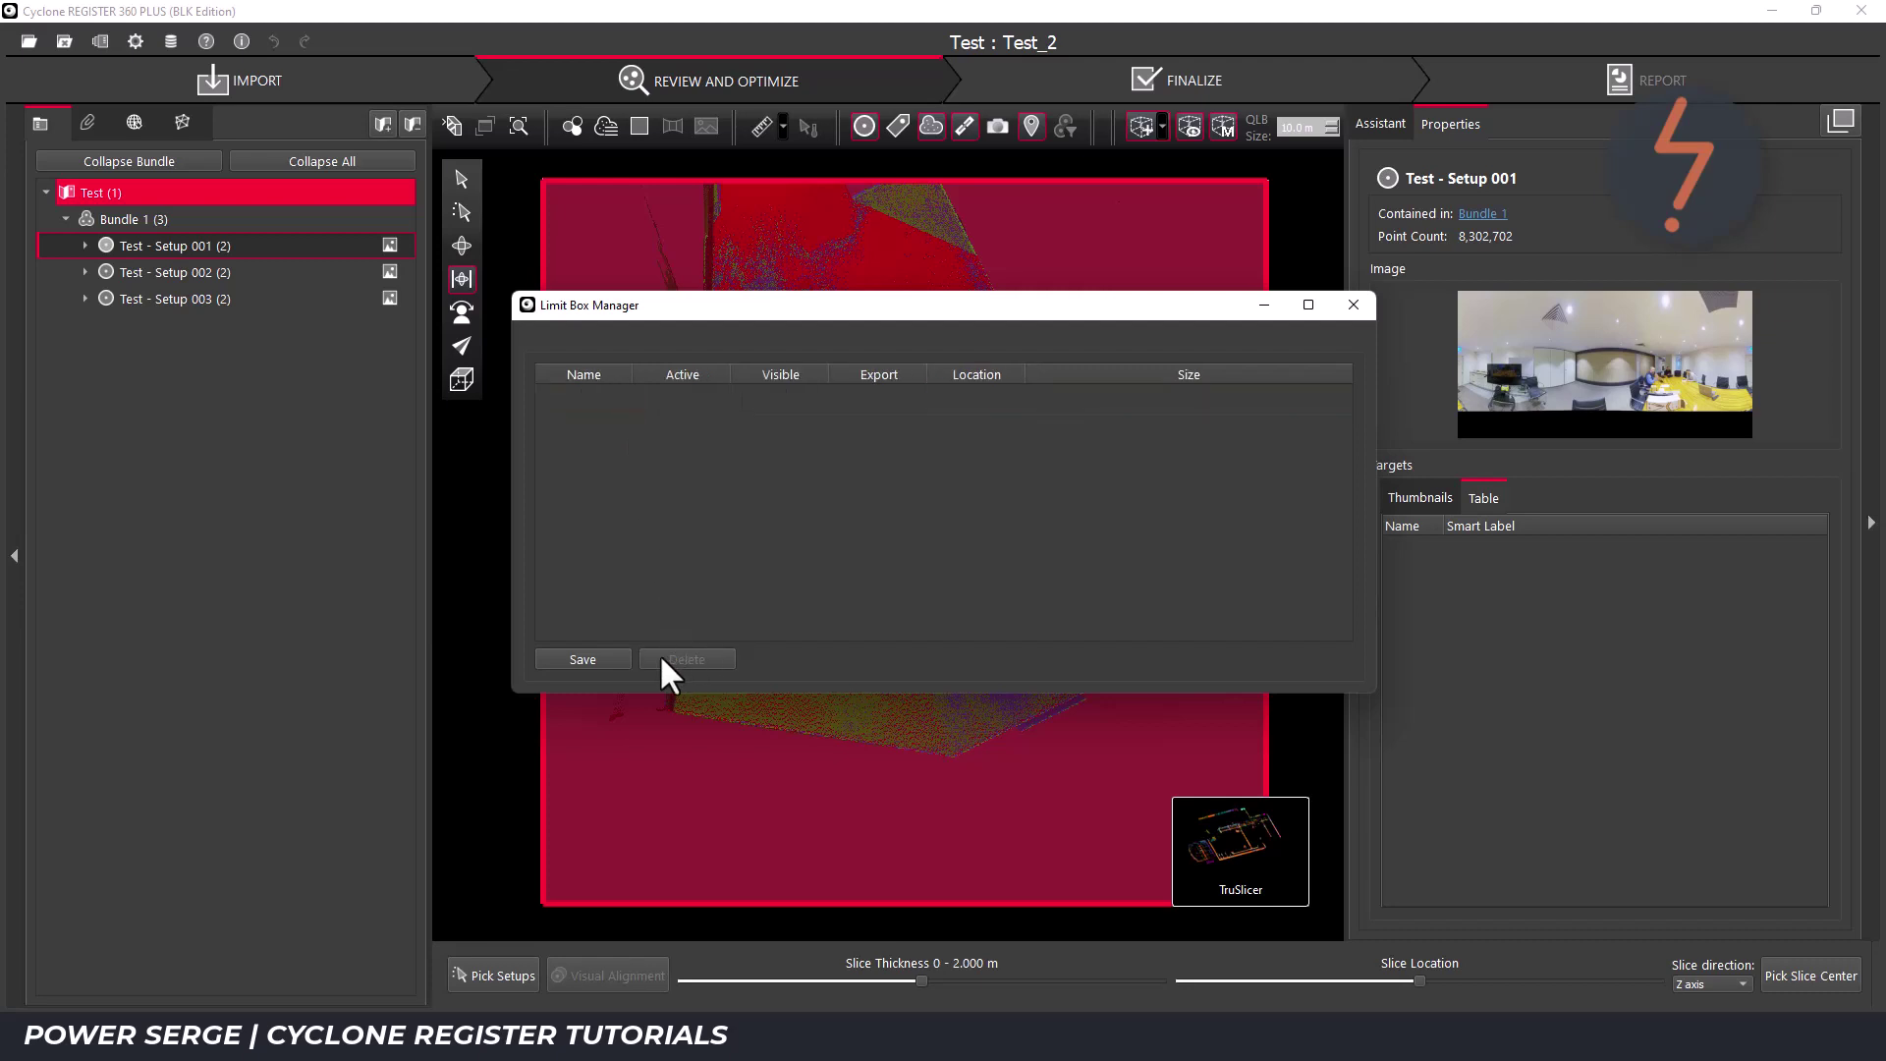
{"action": "left_click", "coordinate": [594, 657]}
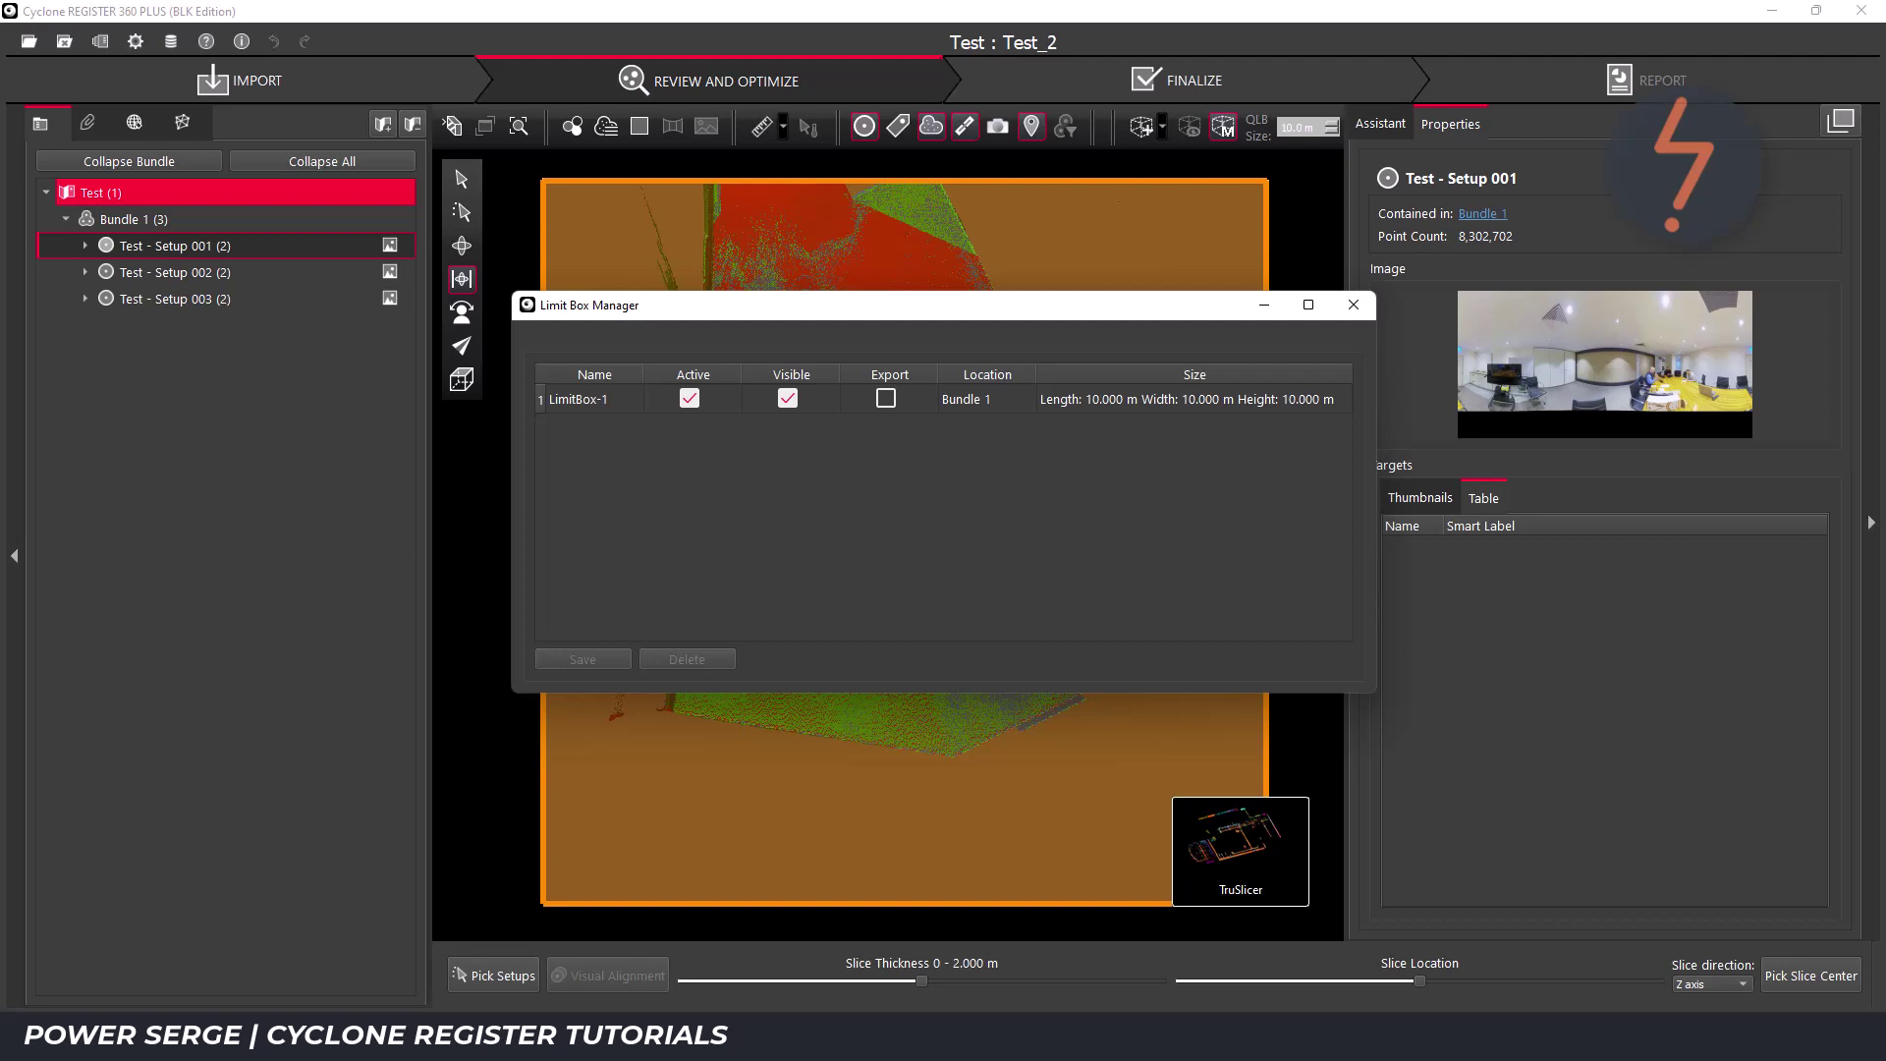
- Hide the saved limit box and inspect the clipped scan in the Bundle Cloud view from several angles
{"action": "left_click", "coordinate": [787, 398]}
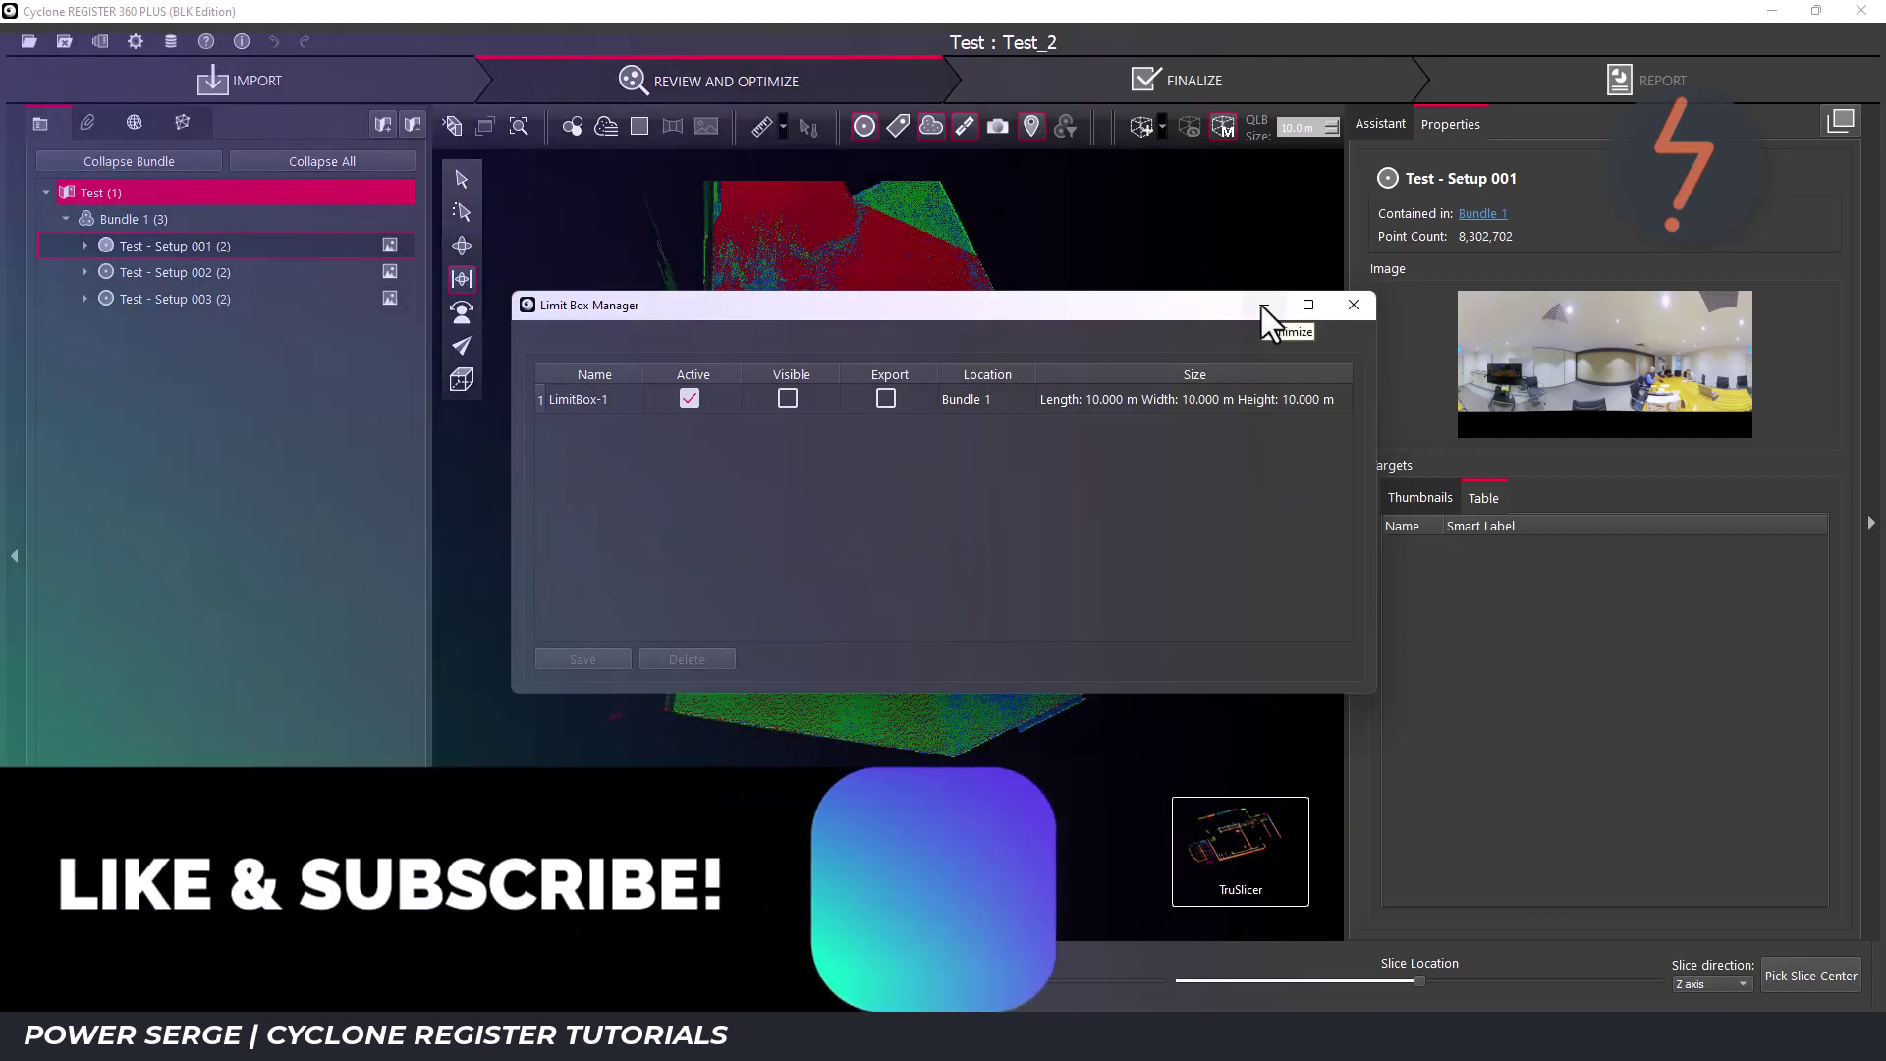
{"action": "left_click", "coordinate": [1263, 306]}
{"action": "mouse_move", "coordinate": [1241, 855]}
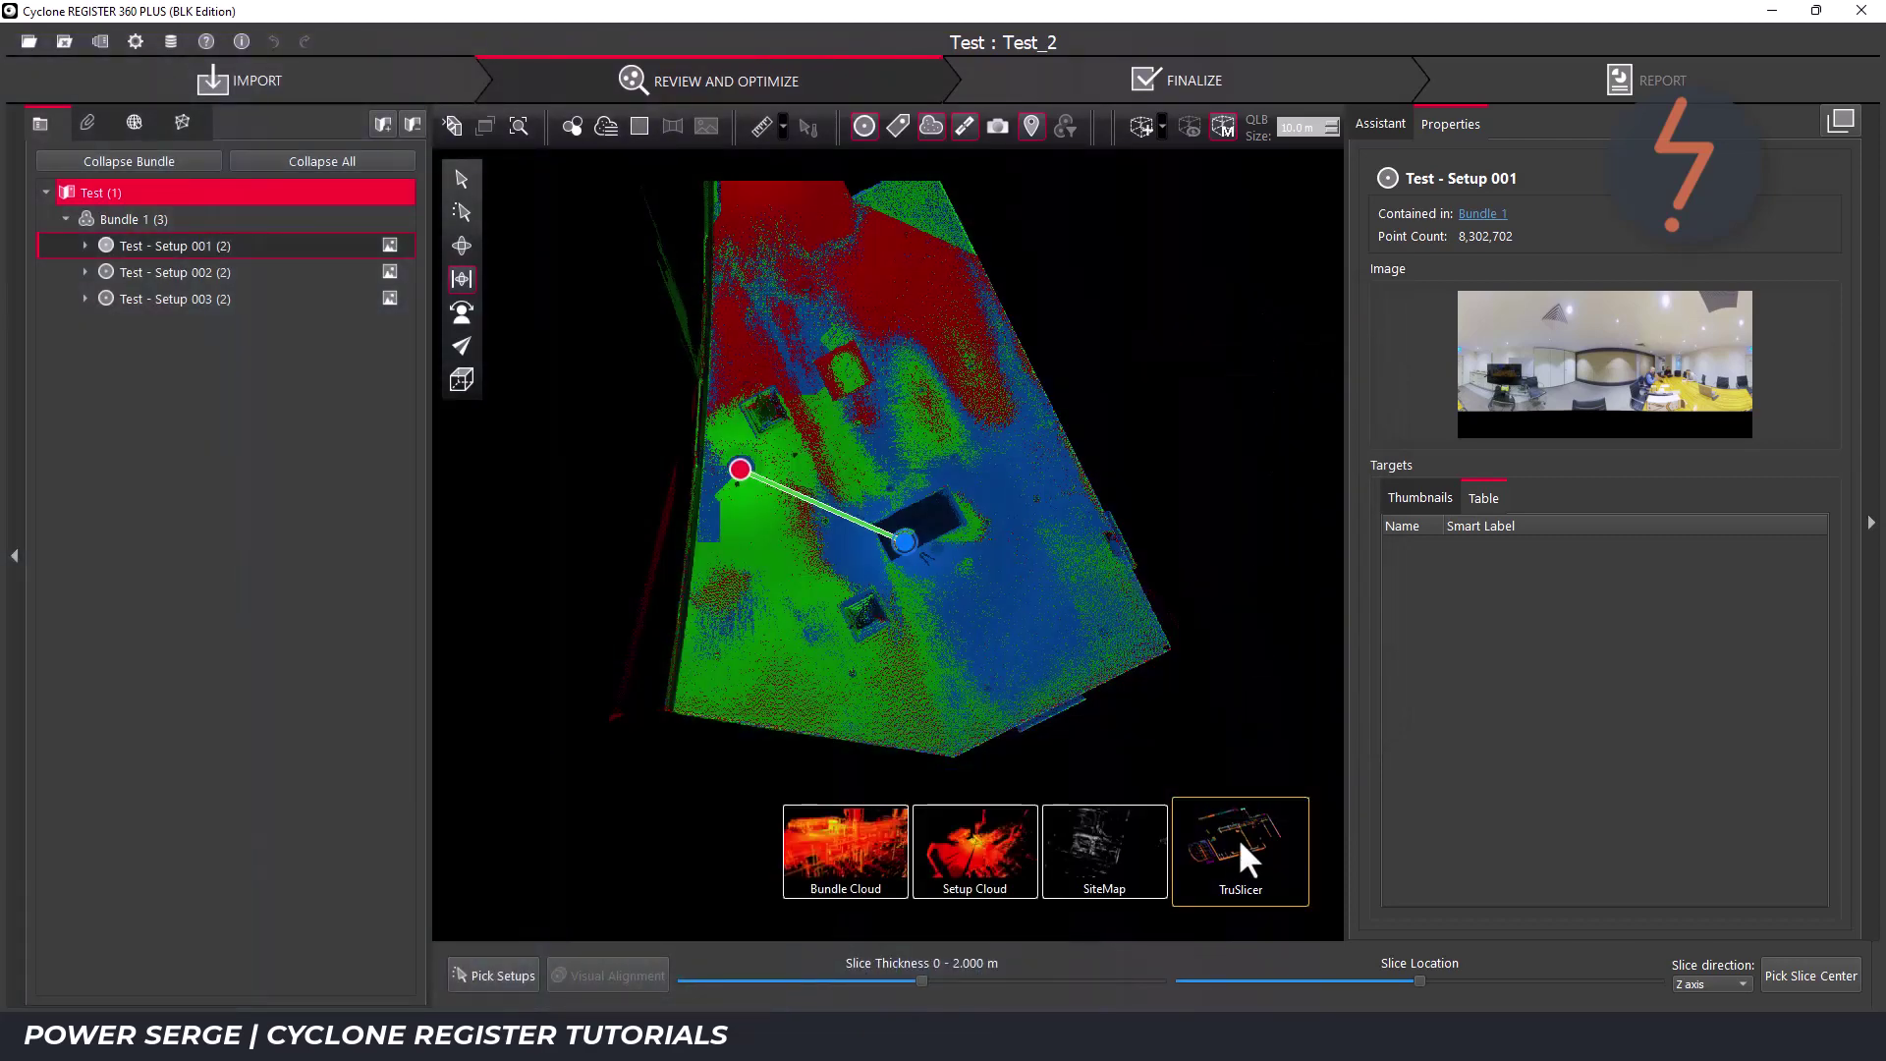
{"action": "left_click", "coordinate": [859, 877]}
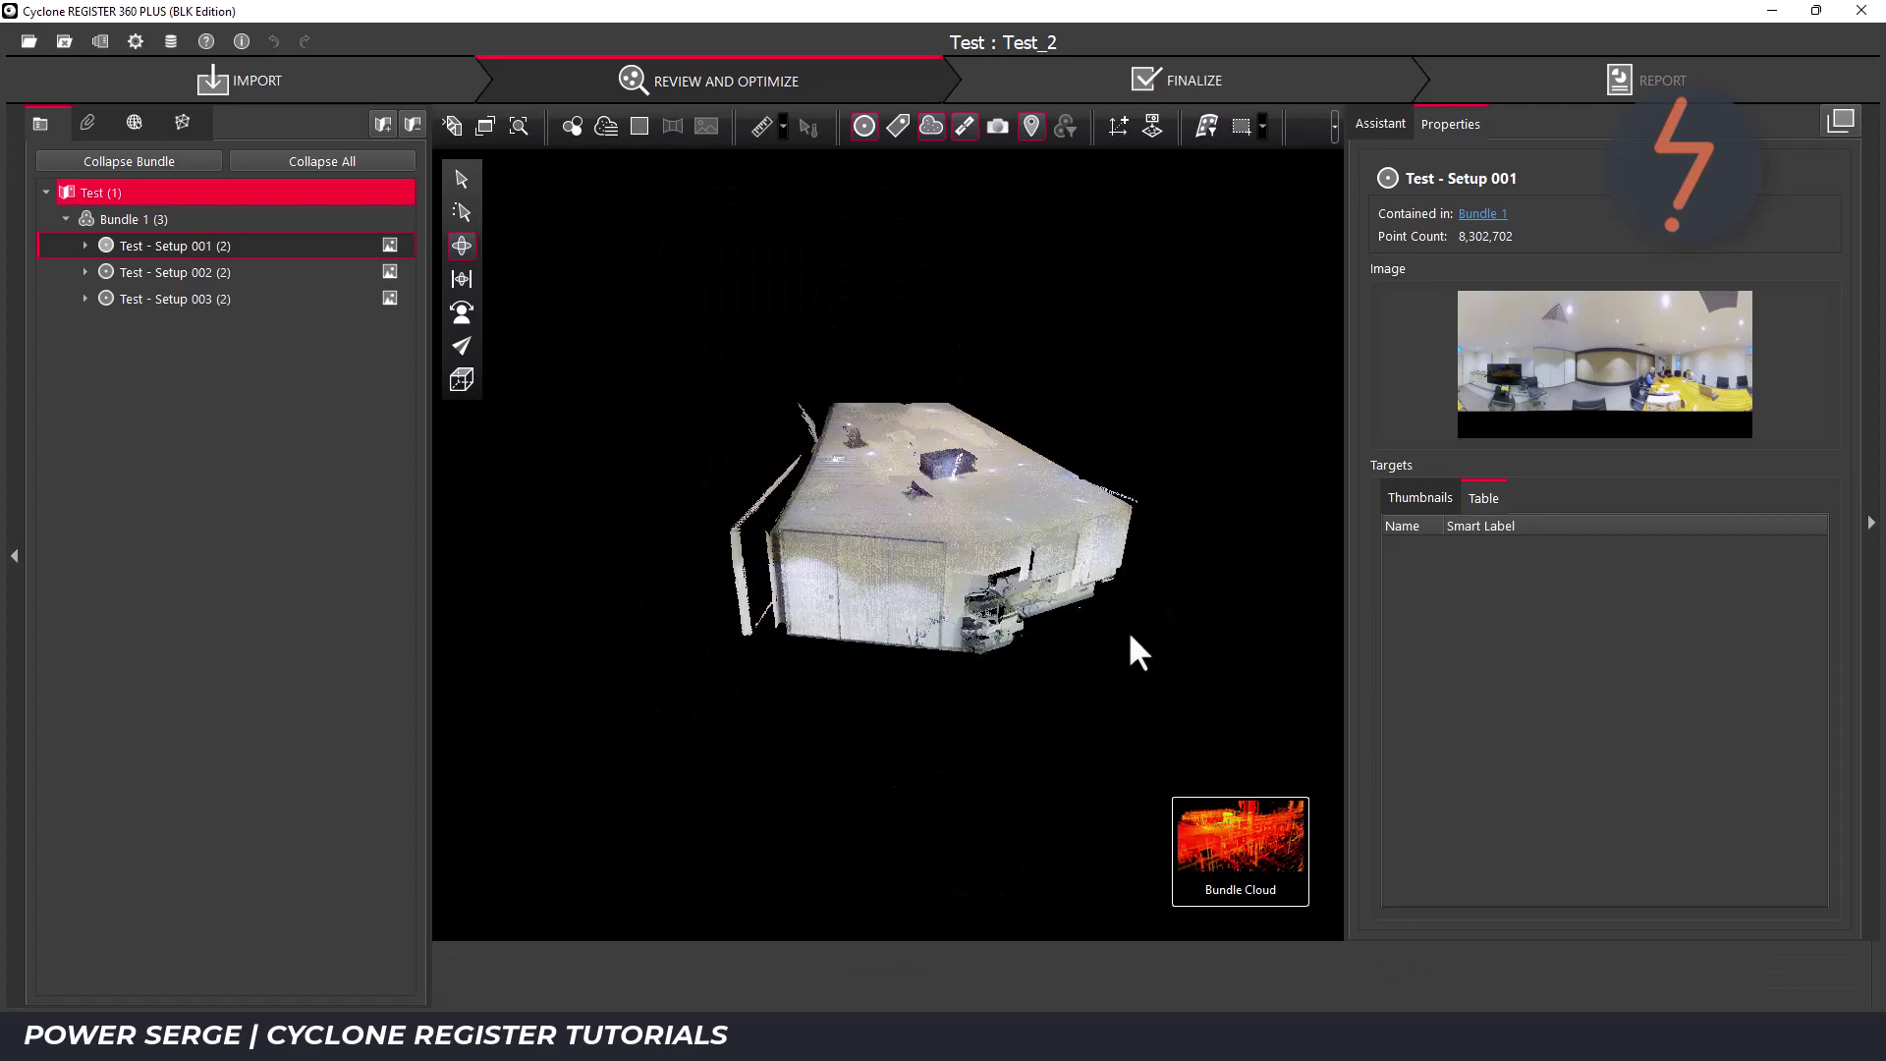
{"action": "left_click_drag", "start_coordinate": [1130, 637], "coordinate": [896, 606]}
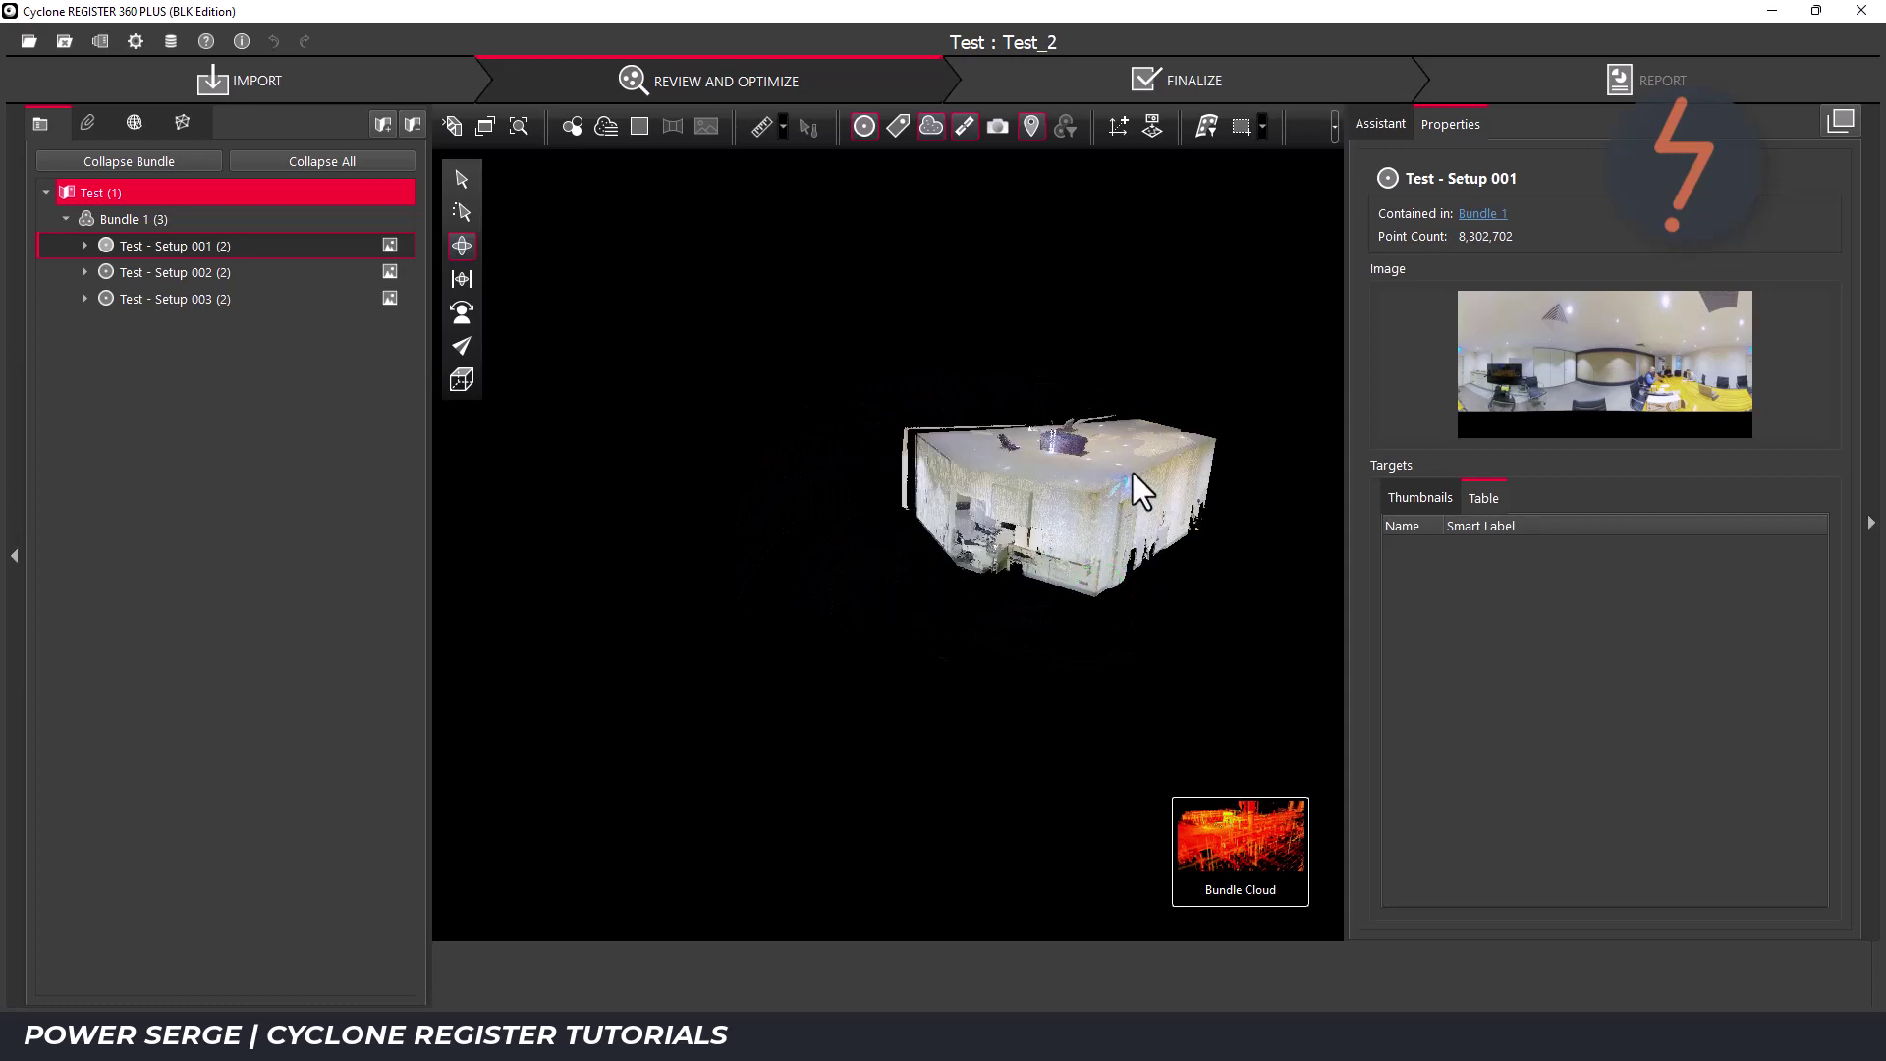
{"action": "right_click_drag", "start_coordinate": [1134, 481], "coordinate": [931, 506]}
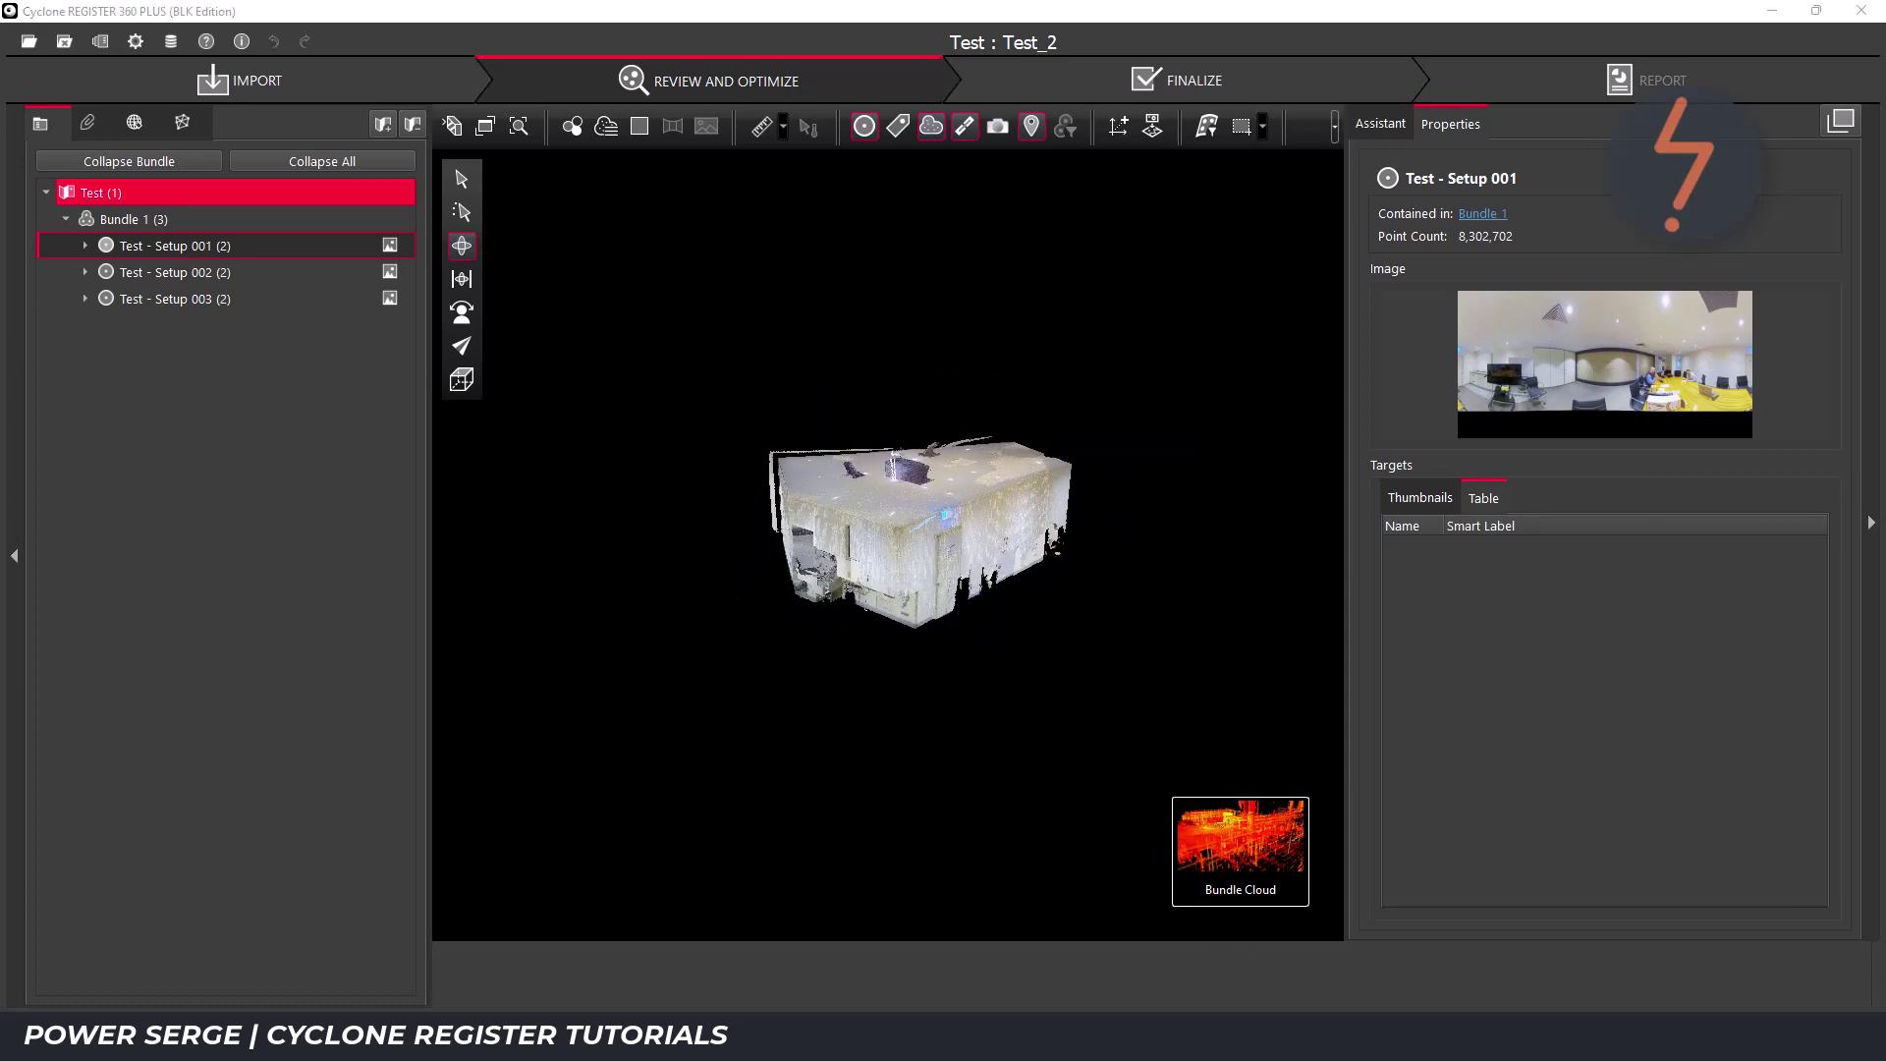
- Show LimitBox-1 and move its side and top faces inward to about 7.95 m long, 4.76 m wide and 5.05 m high
{"action": "left_click", "coordinate": [1376, 955]}
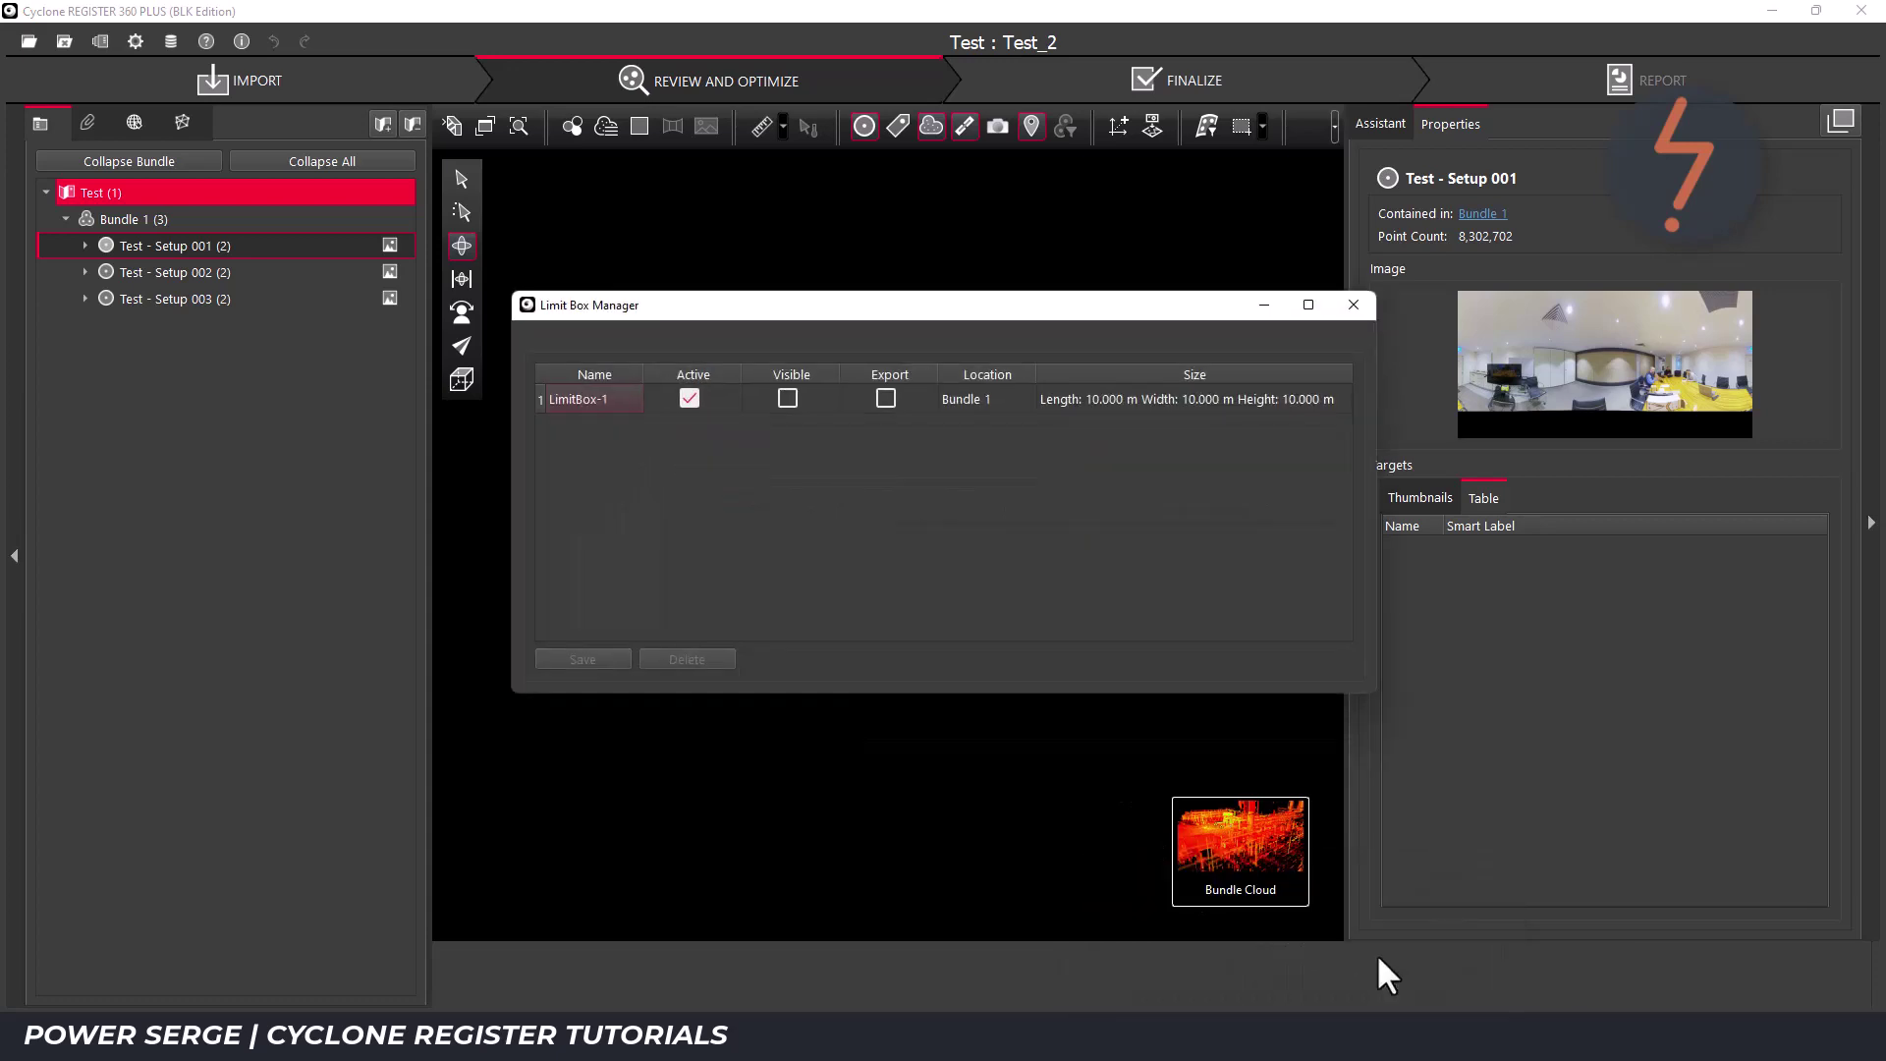
{"action": "left_click", "coordinate": [787, 398]}
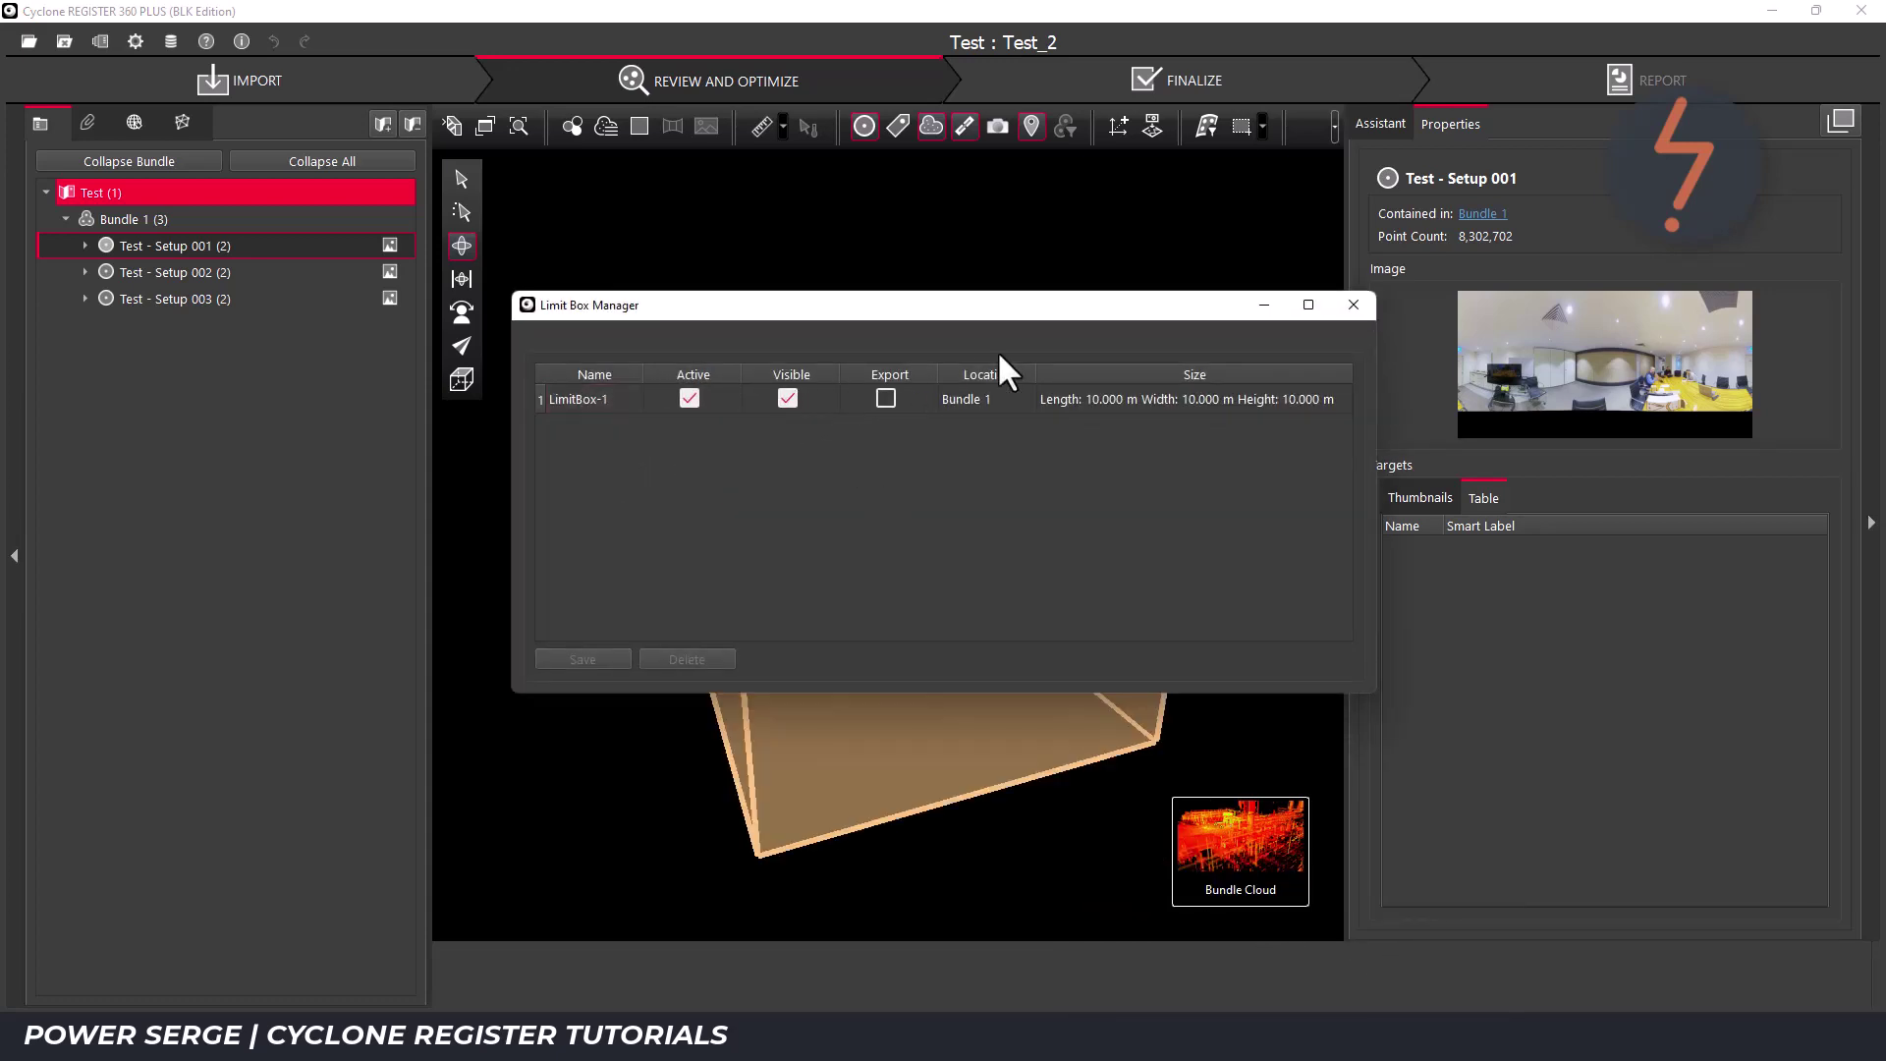
{"action": "left_click", "coordinate": [1264, 300]}
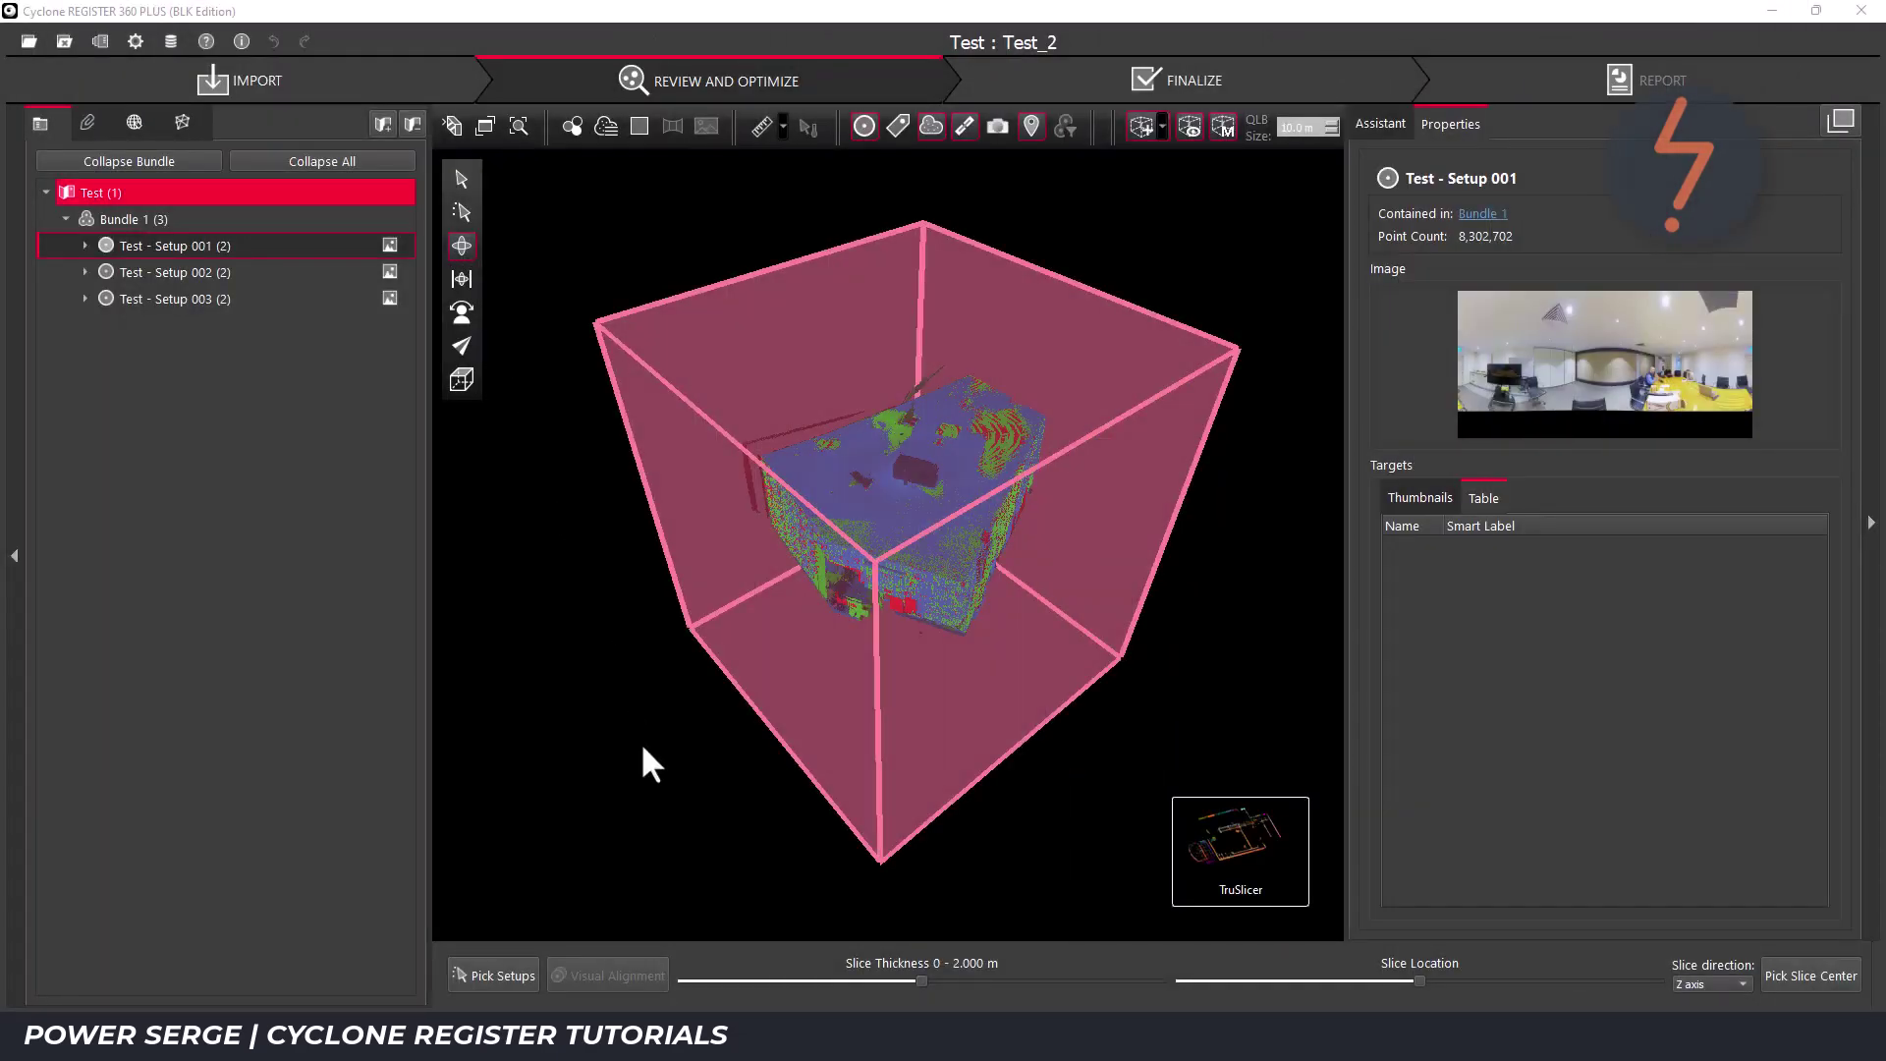
{"action": "left_click_drag", "start_coordinate": [640, 740], "coordinate": [610, 669]}
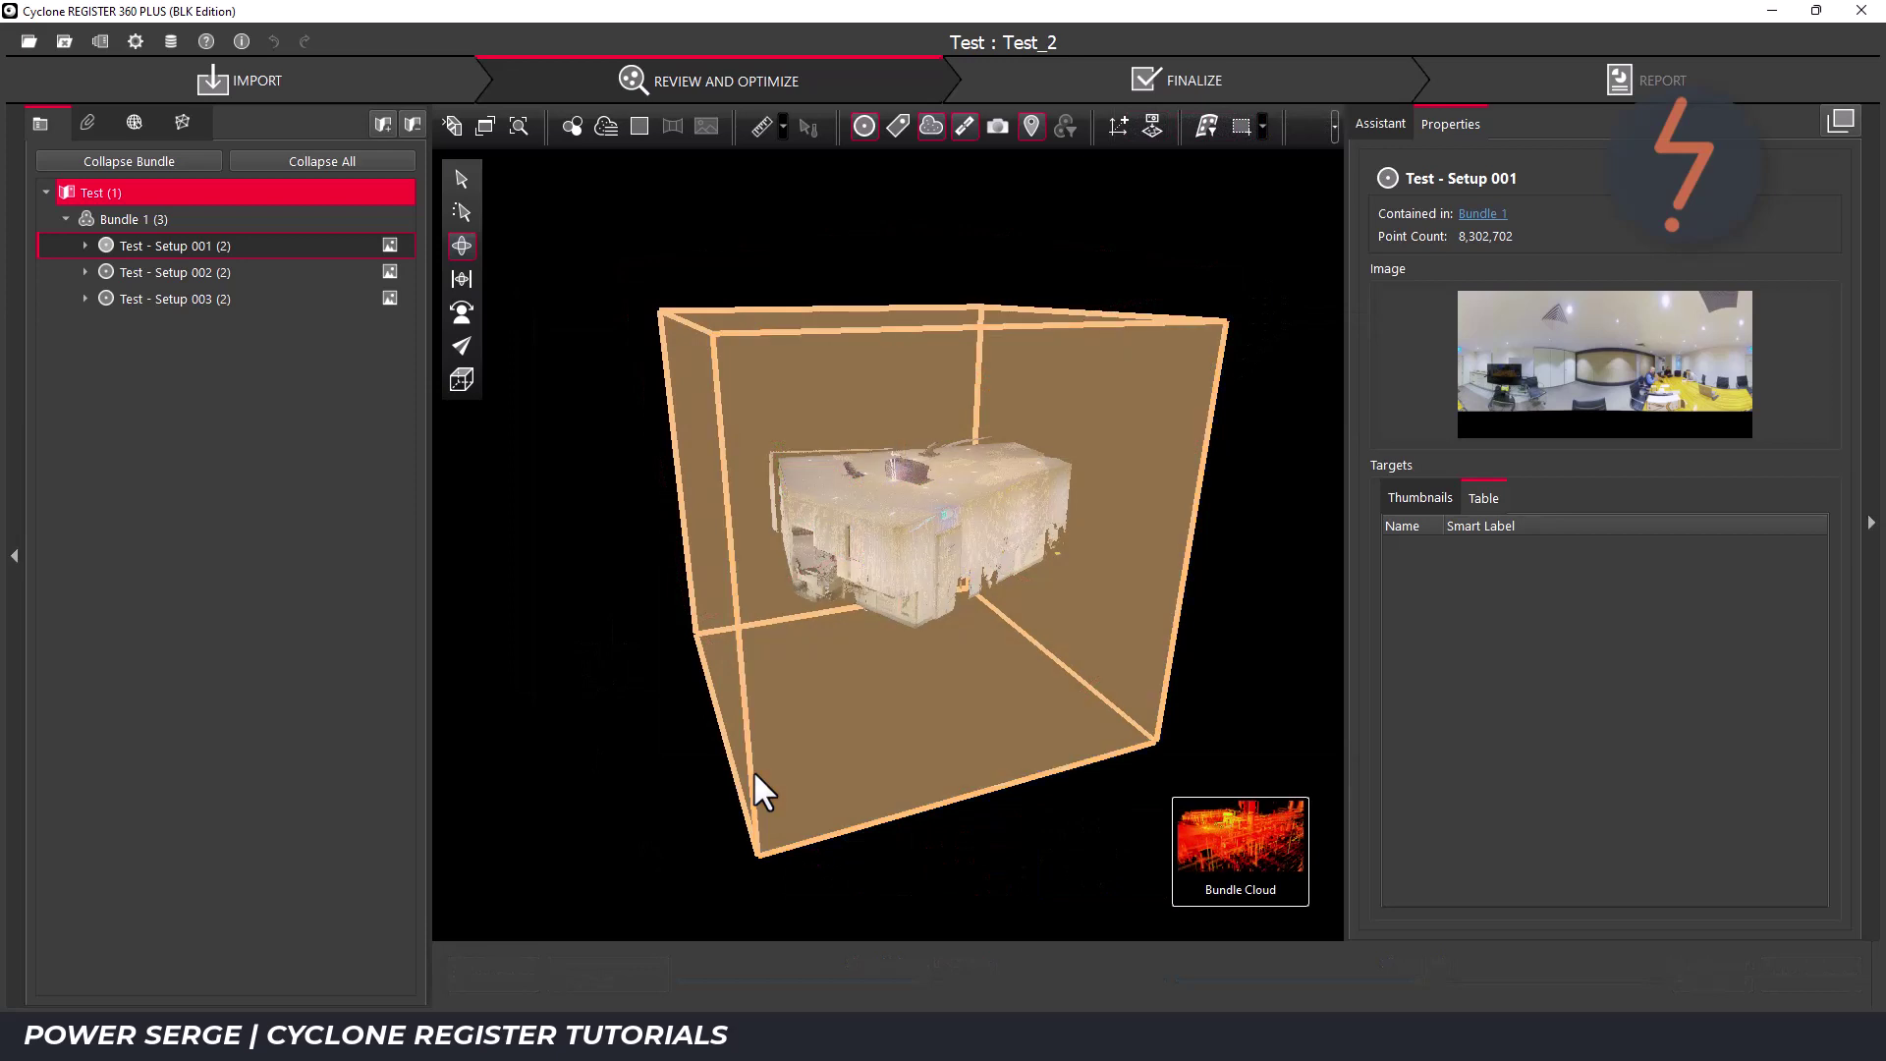
{"action": "key", "text": "alt"}
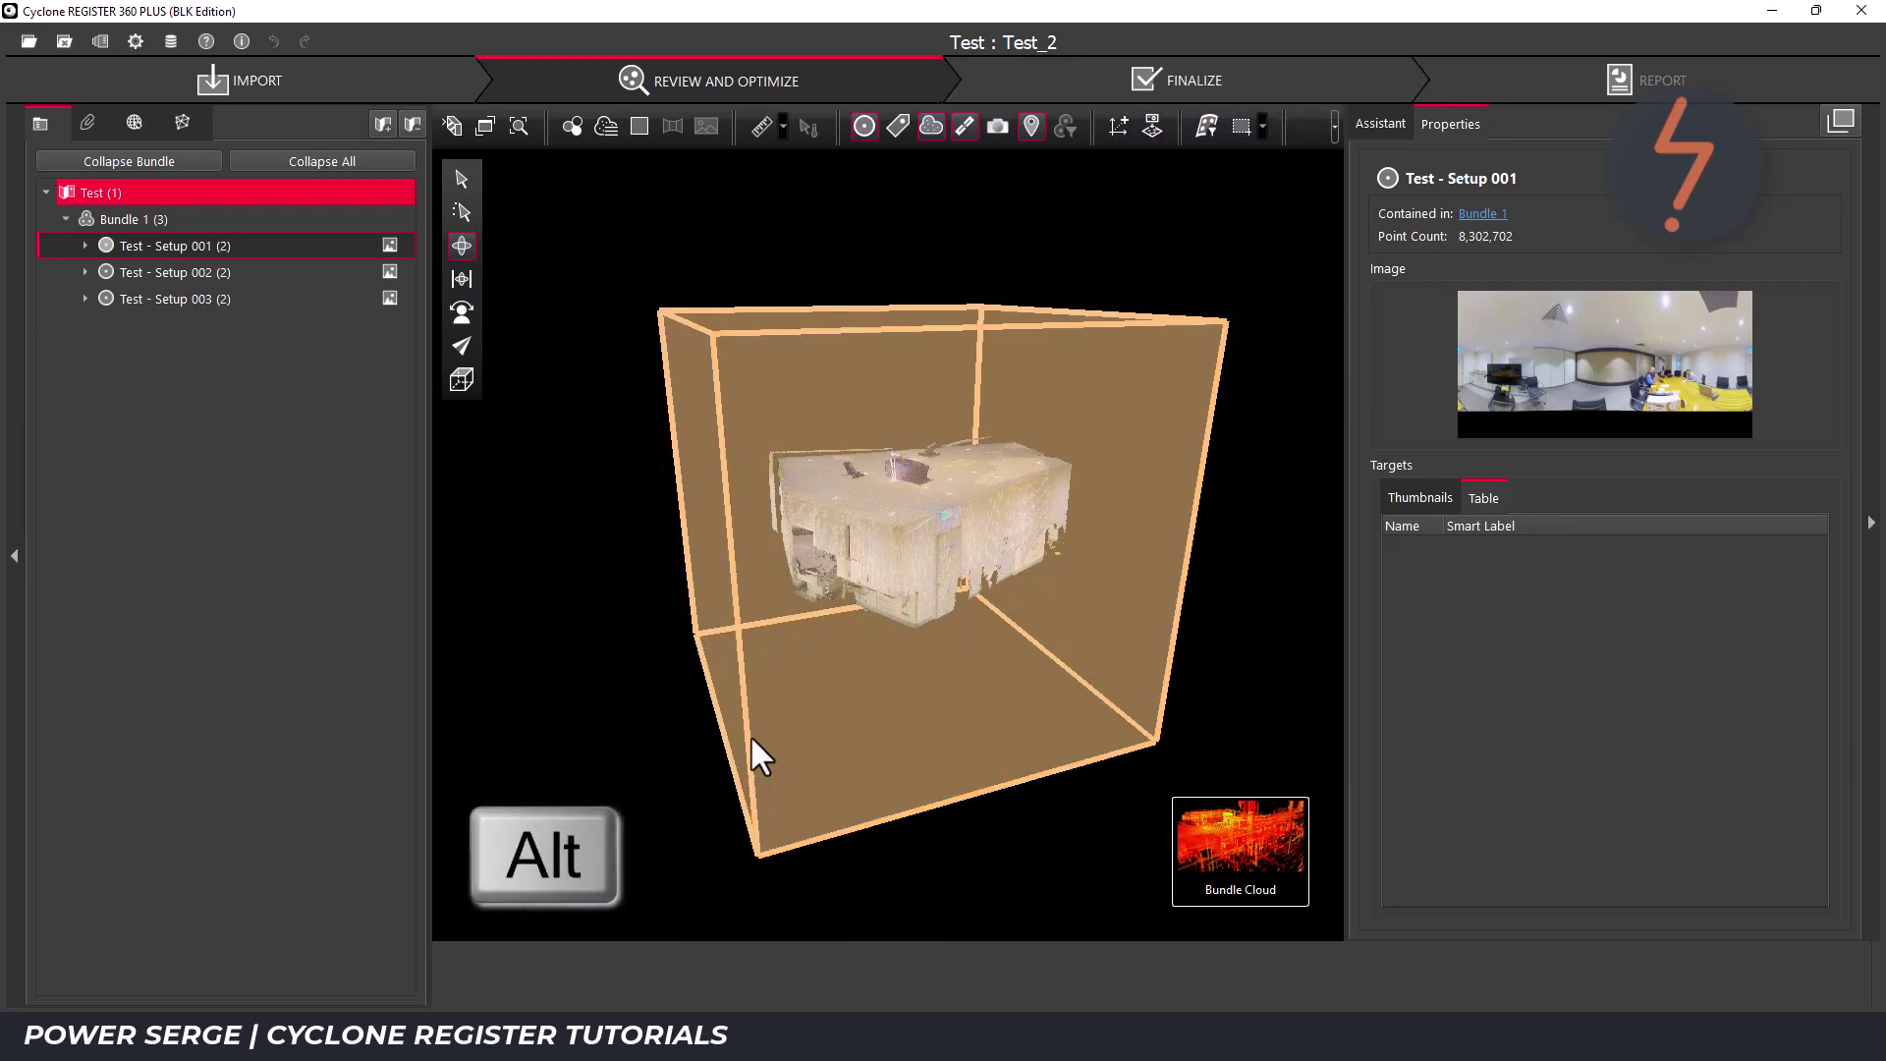
{"action": "left_click_drag", "start_coordinate": [750, 735], "coordinate": [1024, 568], "text": "alt"}
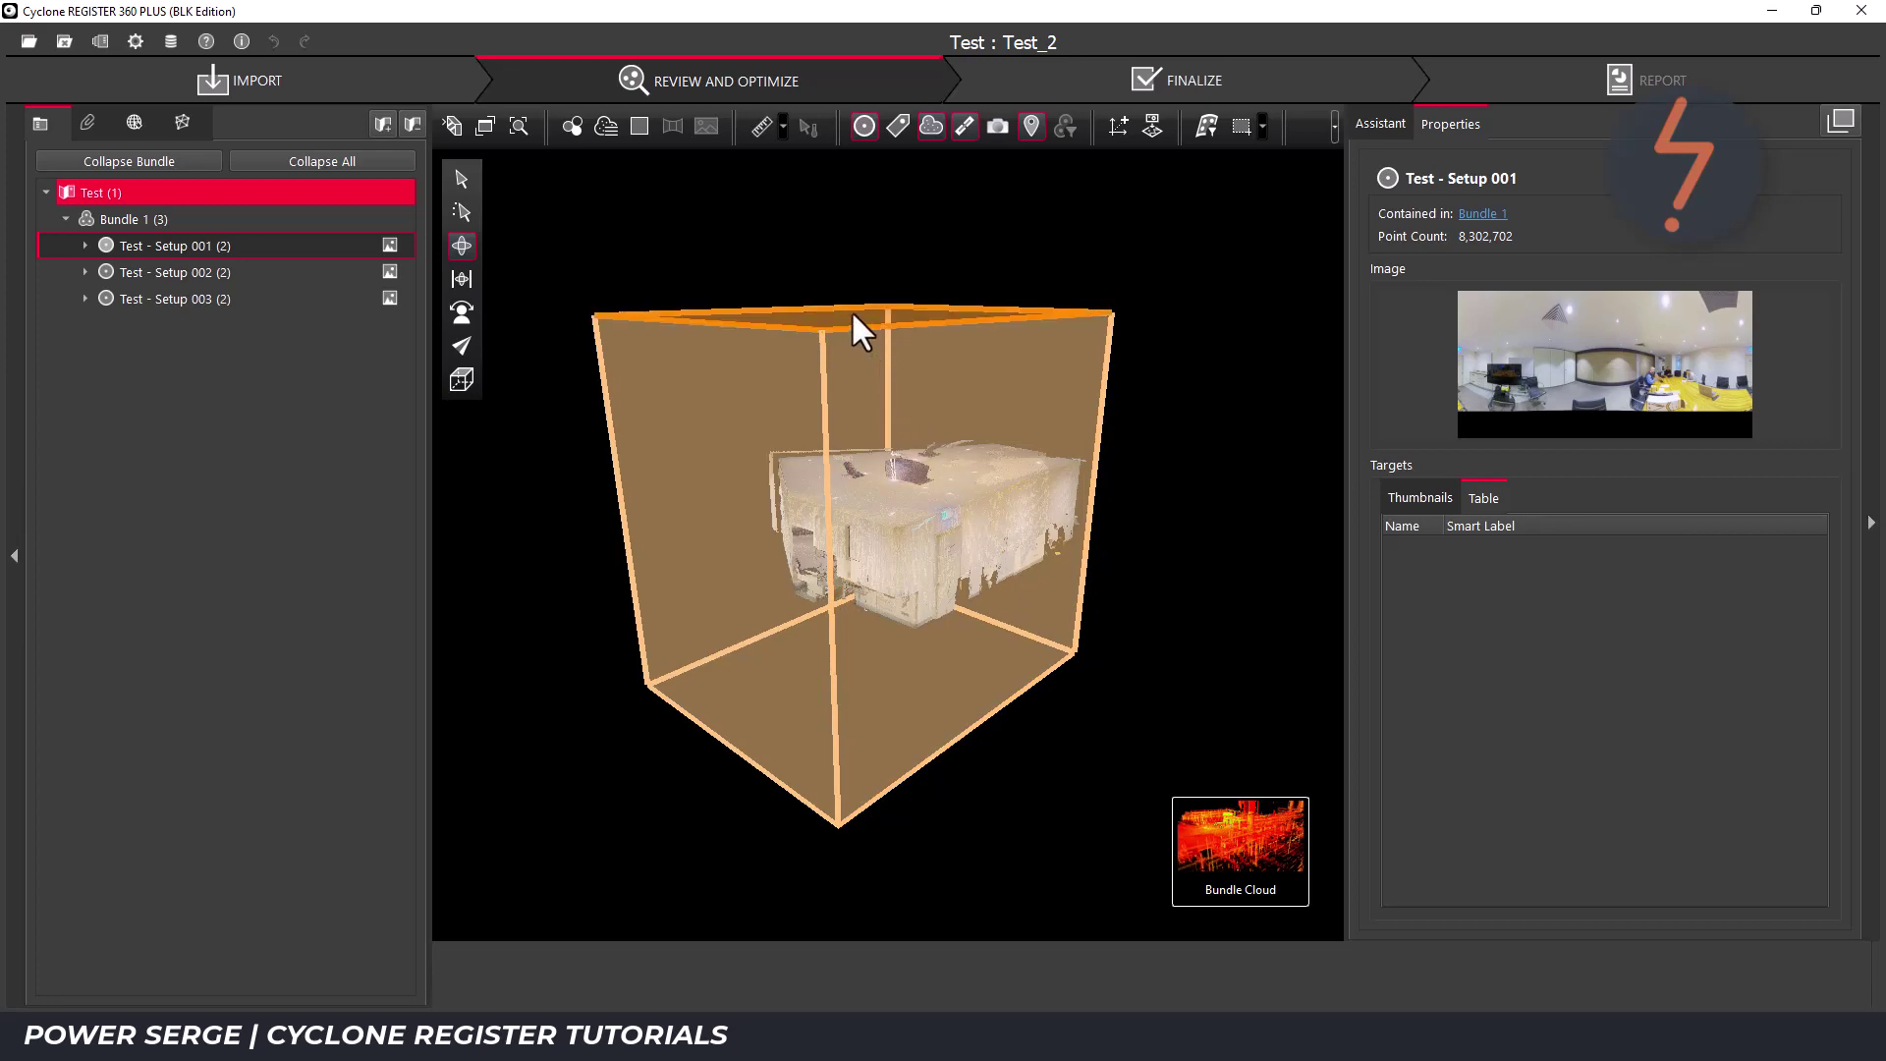
{"action": "left_click_drag", "start_coordinate": [853, 315], "coordinate": [955, 503]}
{"action": "left_click_drag", "start_coordinate": [706, 676], "coordinate": [870, 616]}
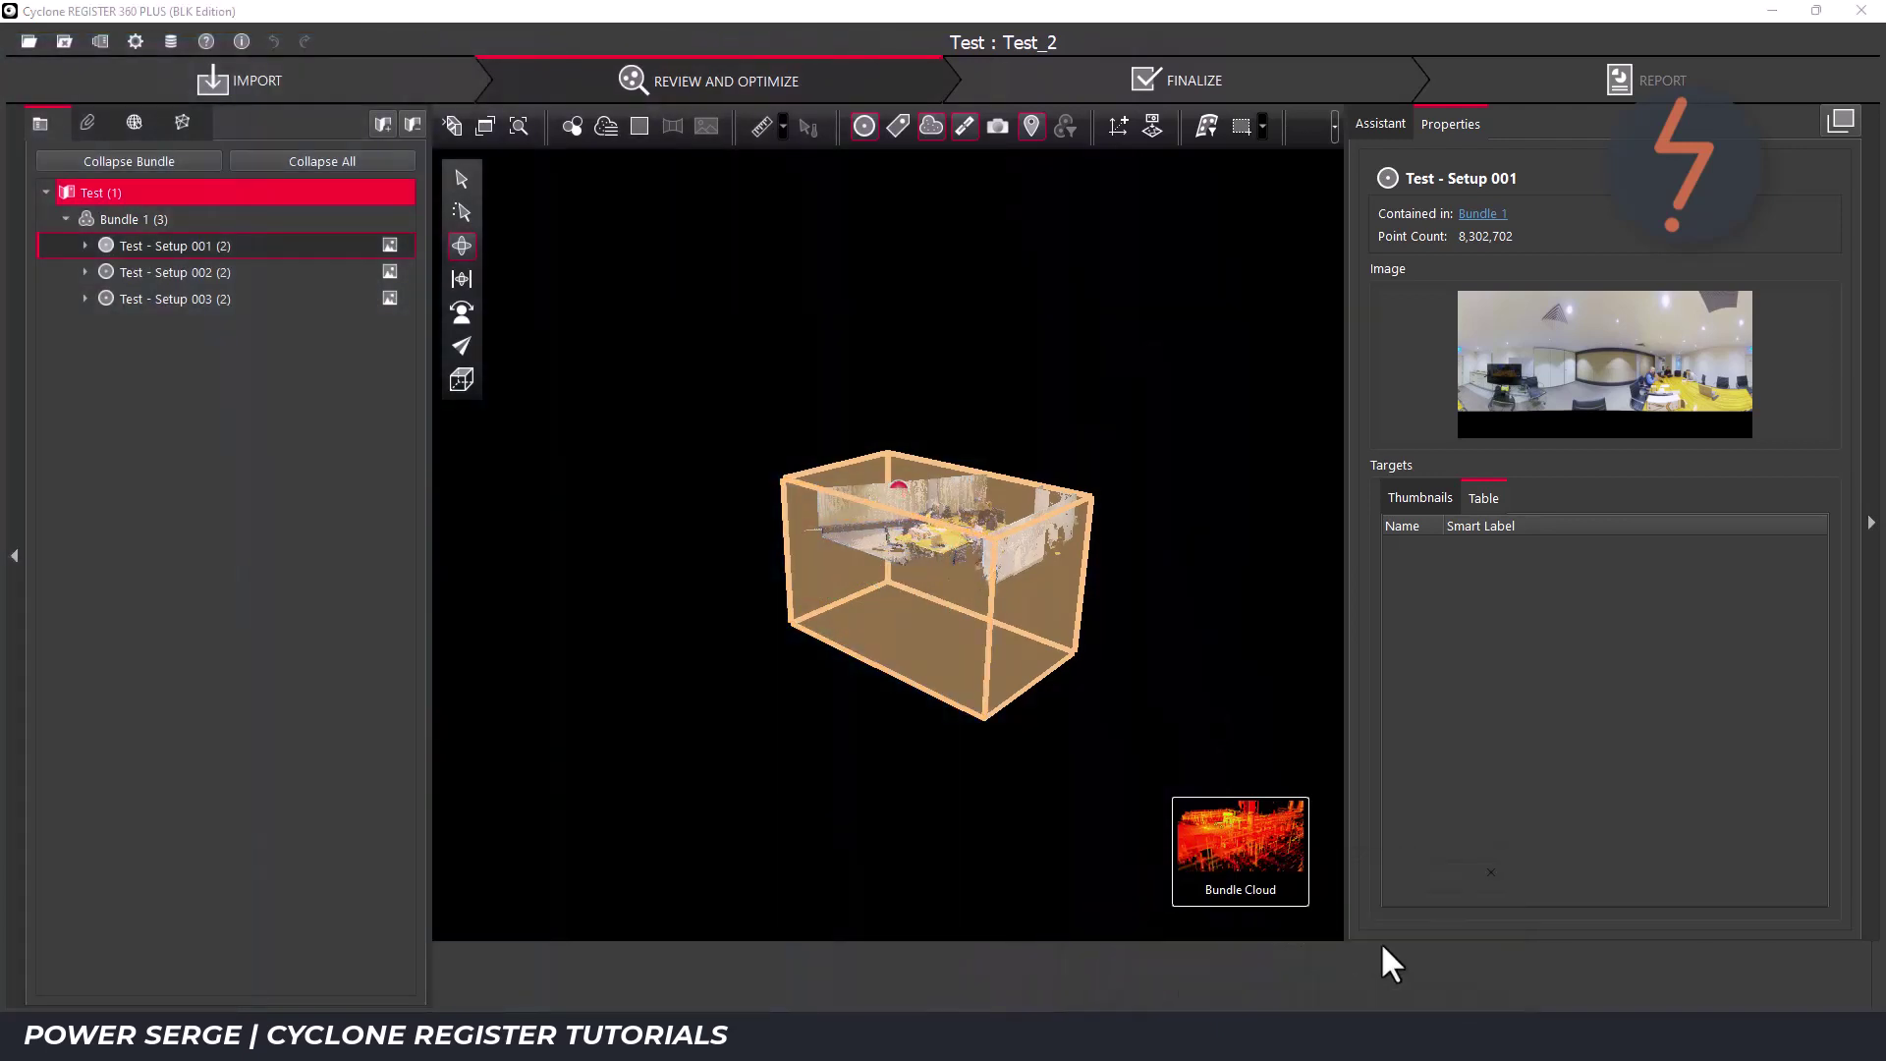
- Hide the resized limit box and examine the cropped meeting room cloud up close
{"action": "left_click", "coordinate": [788, 397]}
{"action": "left_click", "coordinate": [1263, 308]}
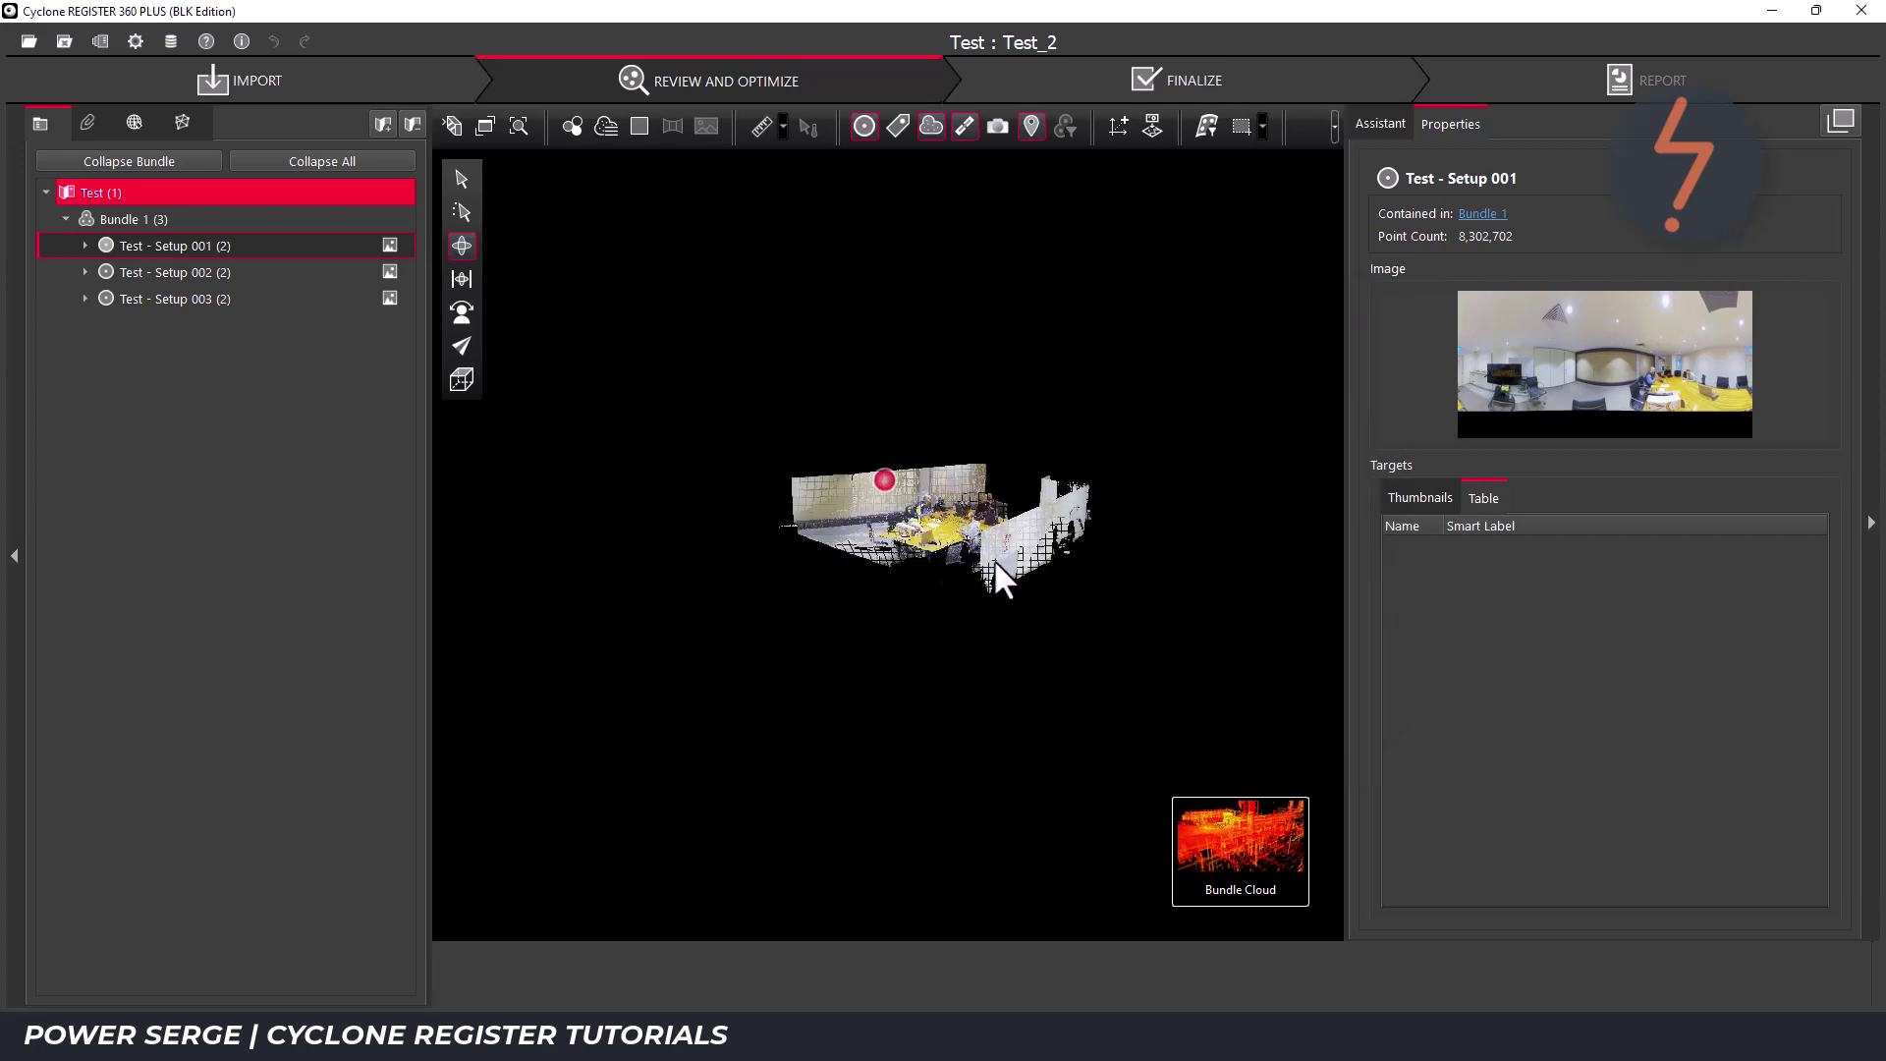
{"action": "scroll", "coordinate": [963, 516], "scroll_direction": "up", "scroll_amount": 10}
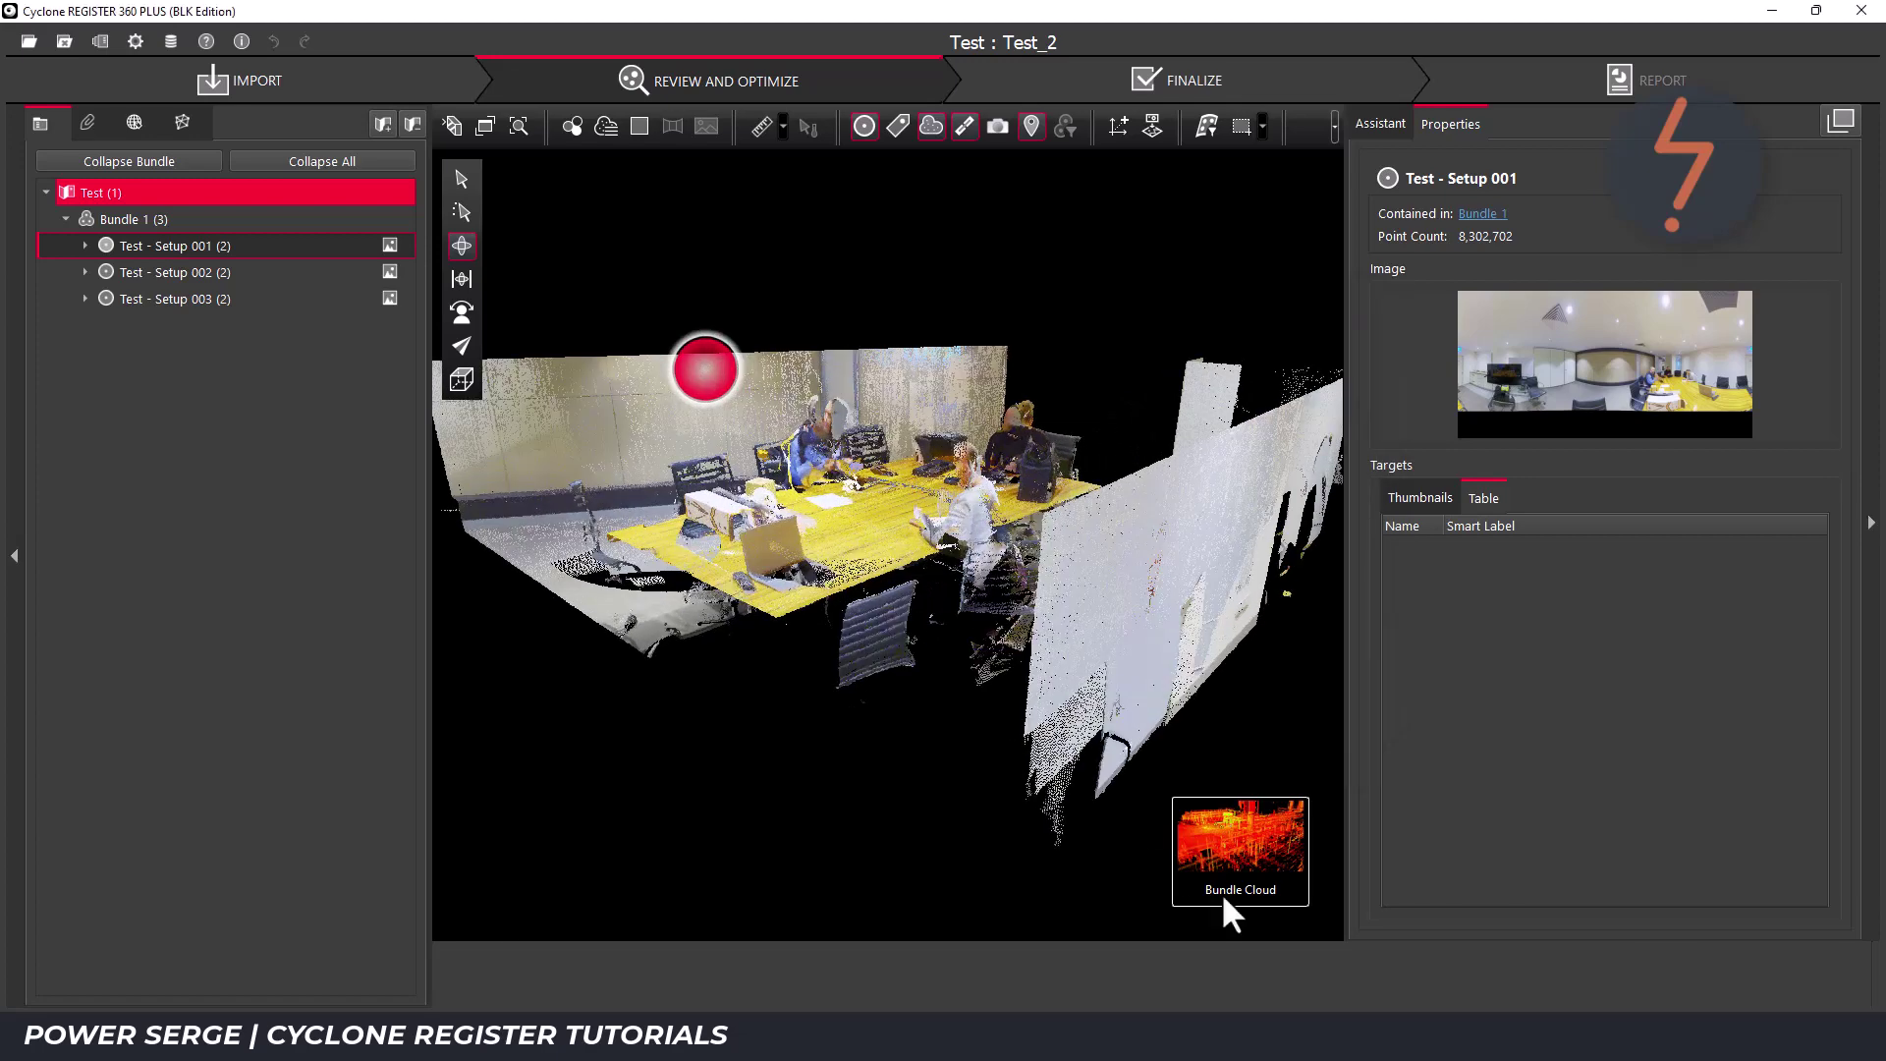
- Show the limit box again and shrink it around one seated person to about 1.37 × 1.10 × 1.84 m
{"action": "mouse_move", "coordinate": [1301, 1044]}
{"action": "left_click", "coordinate": [1363, 946]}
{"action": "left_click", "coordinate": [788, 398]}
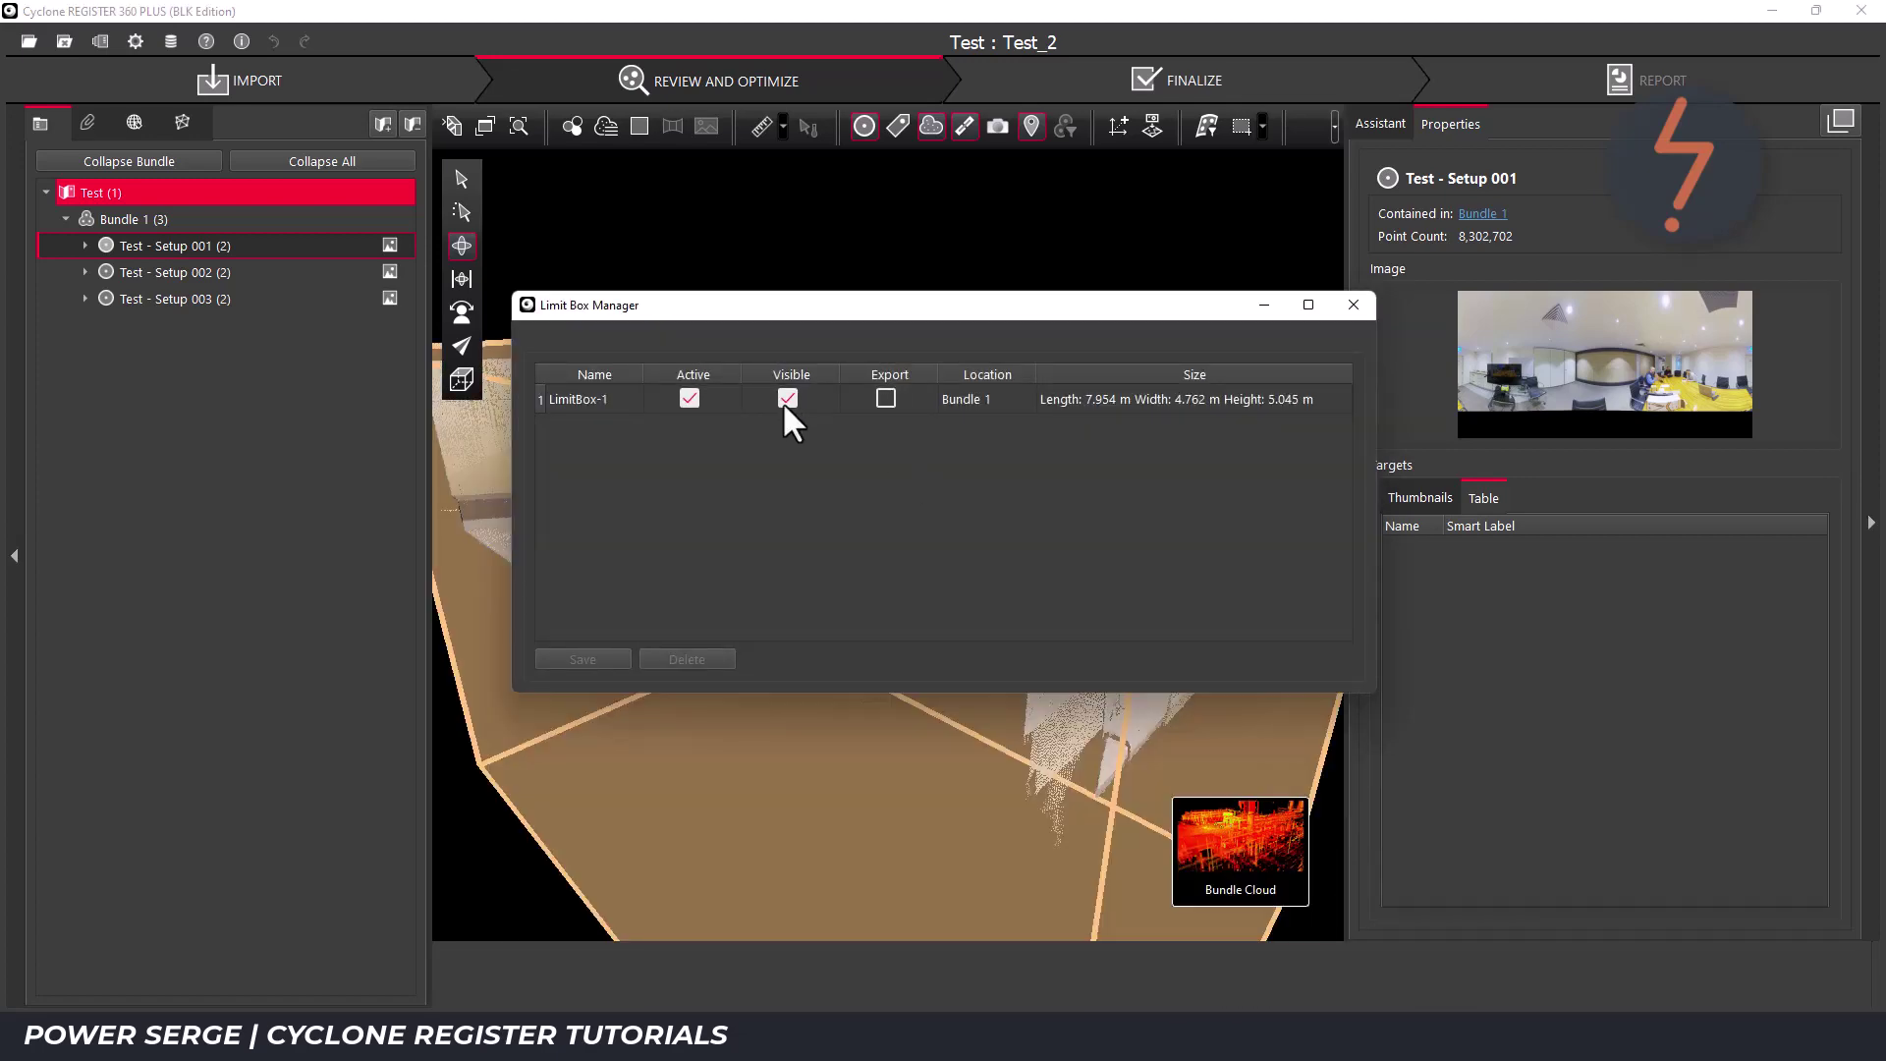
{"action": "left_click", "coordinate": [1263, 305]}
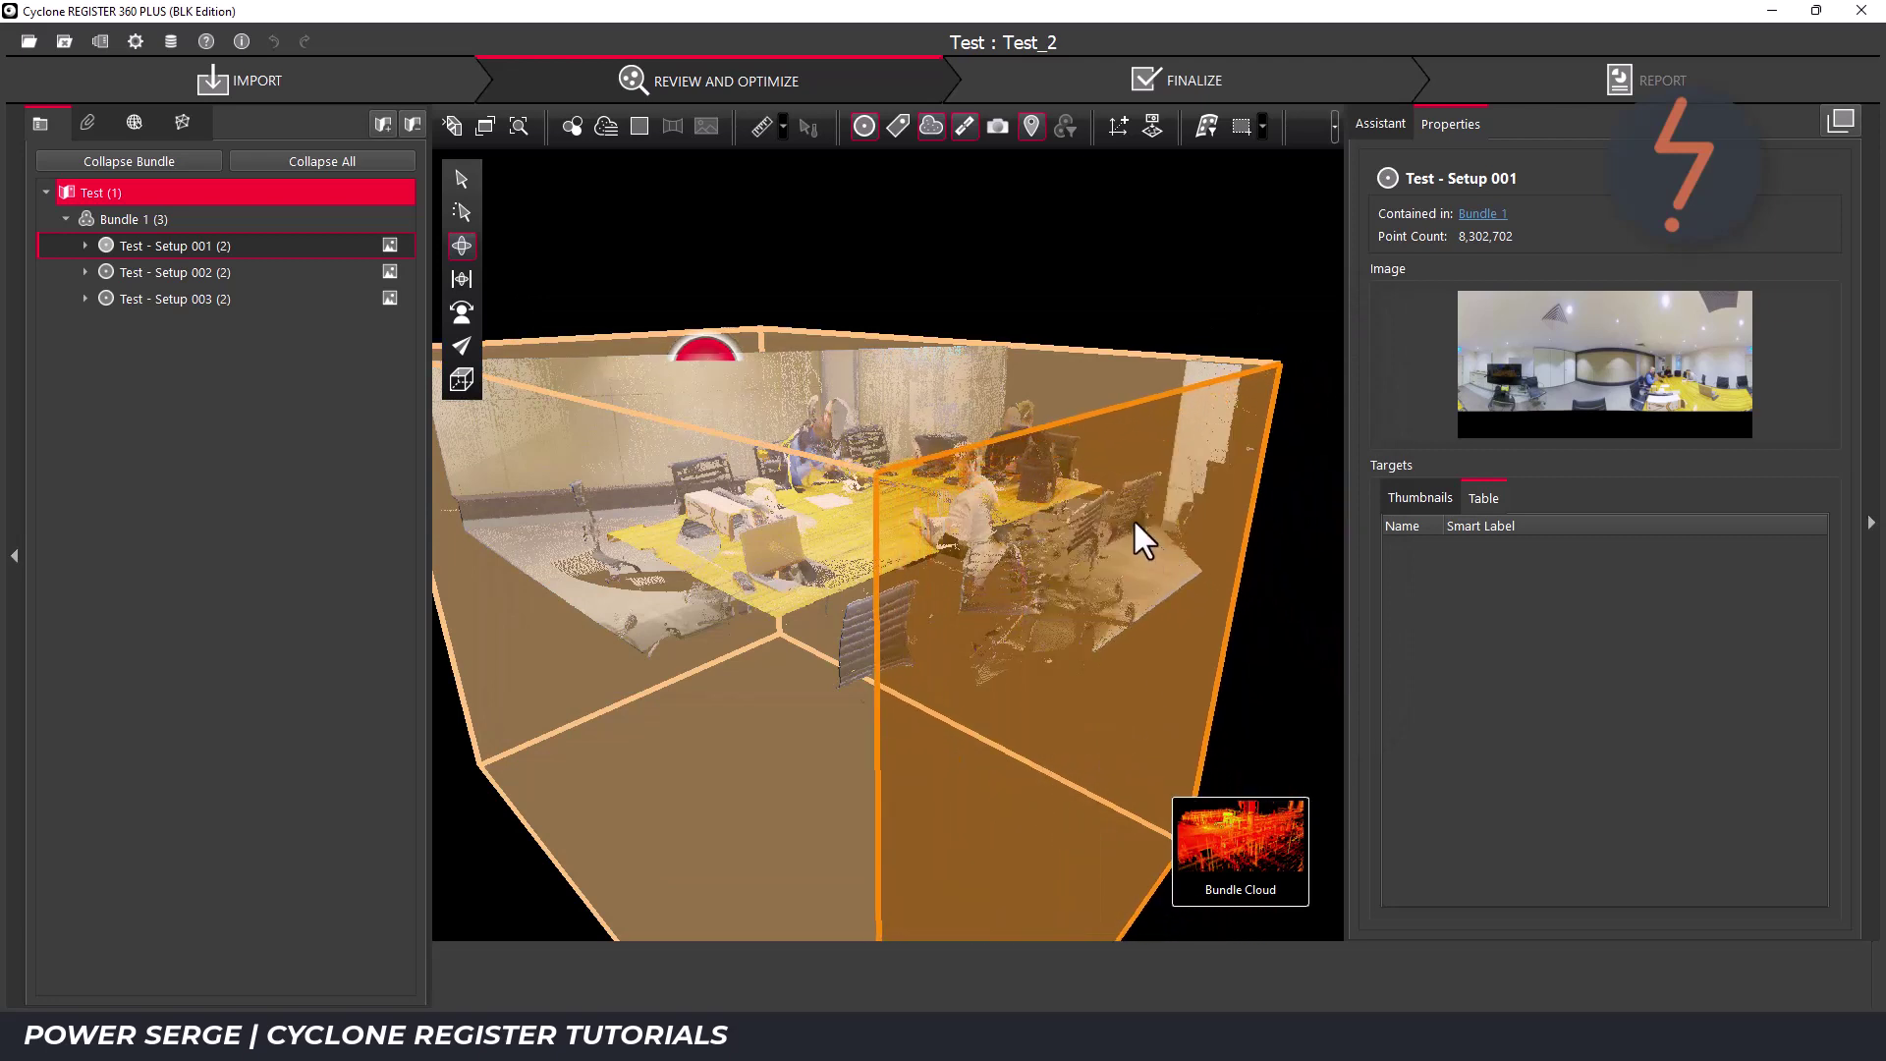
{"action": "left_click_drag", "start_coordinate": [1111, 475], "coordinate": [693, 617]}
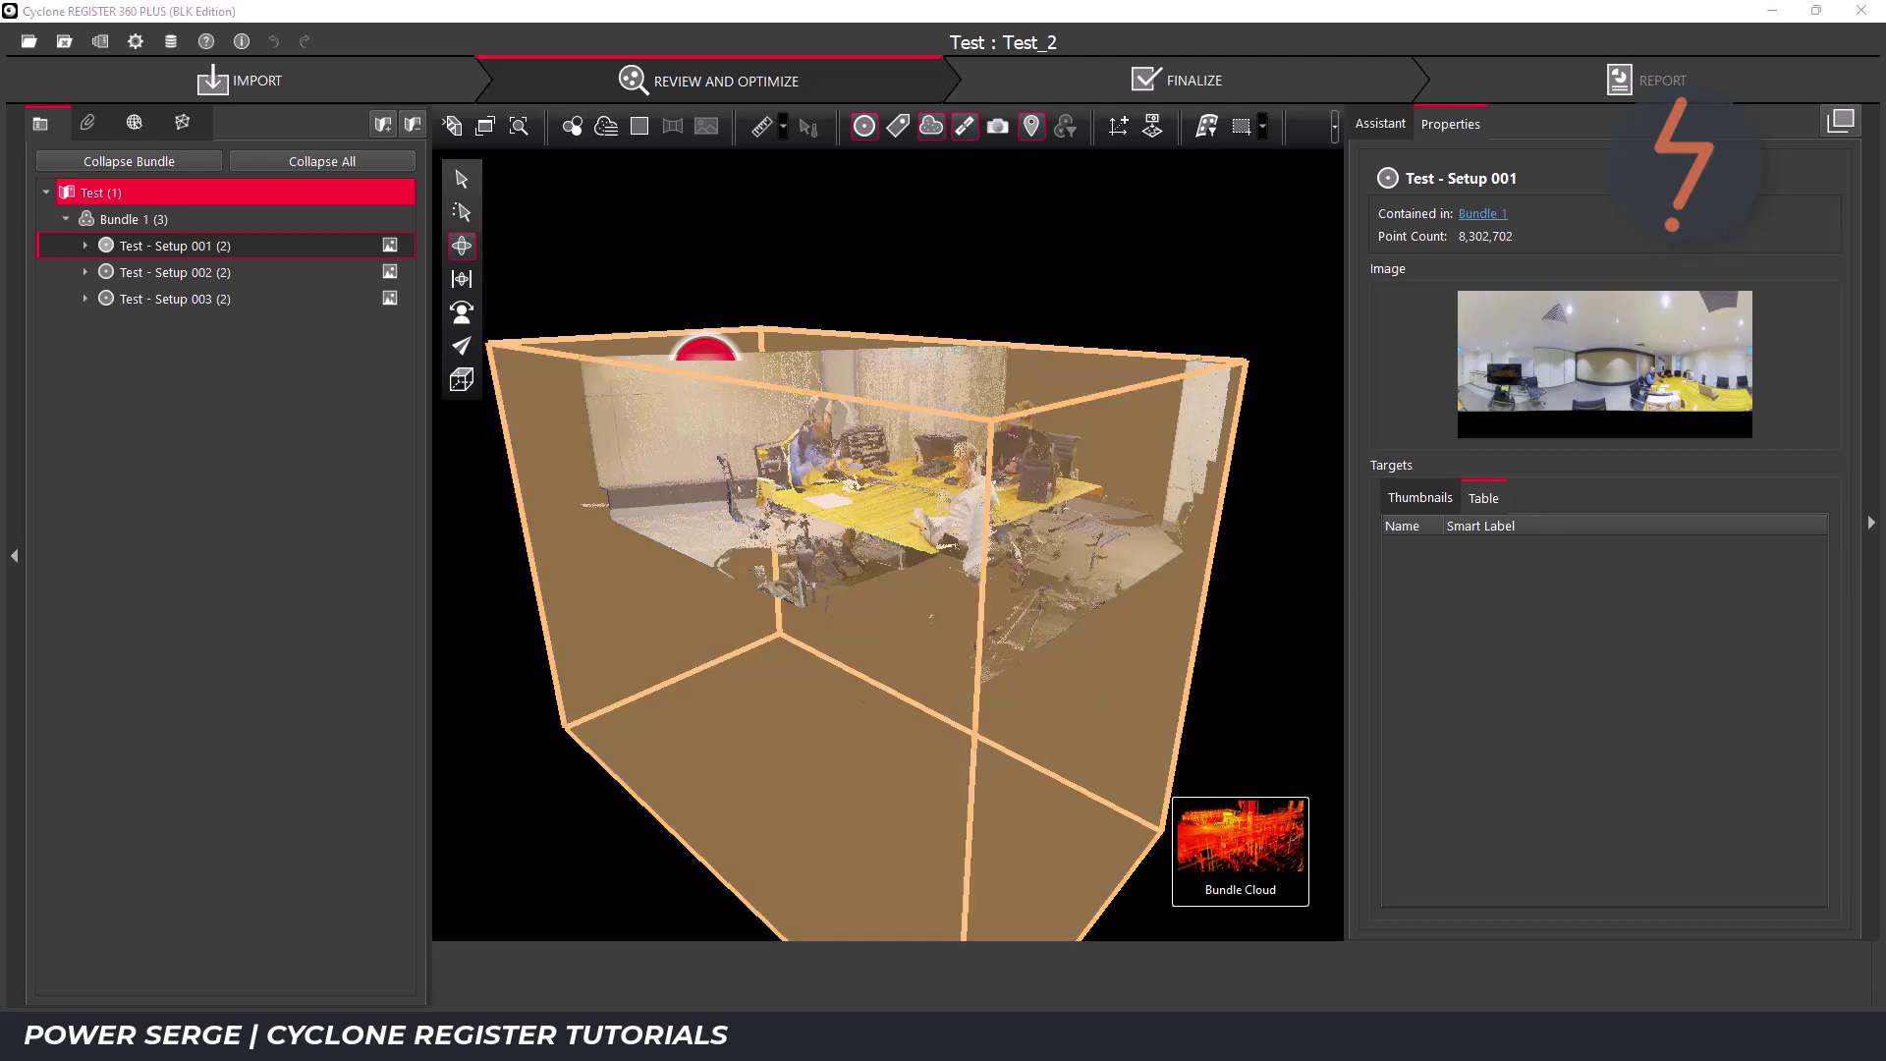
{"action": "mouse_move", "coordinate": [1301, 1043]}
{"action": "left_click", "coordinate": [1348, 943]}
{"action": "left_click", "coordinate": [1263, 305]}
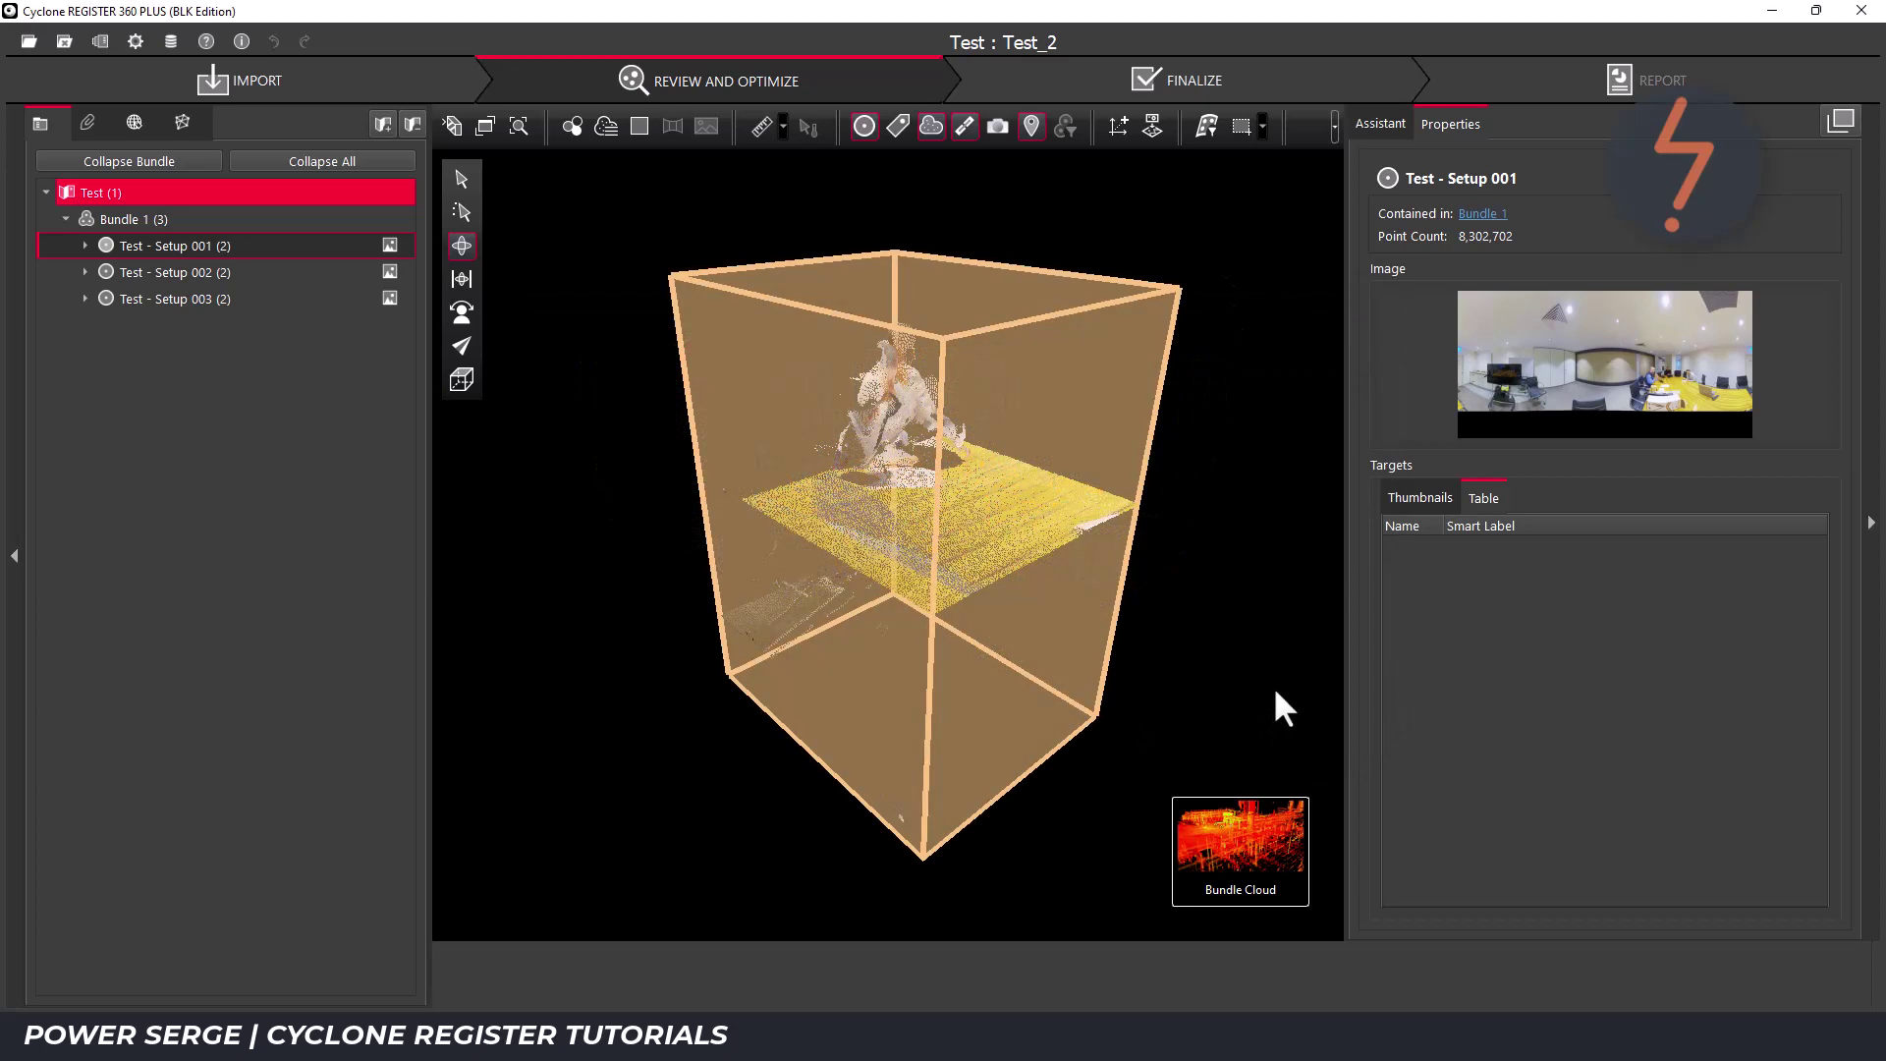
- Hide the tightened limit box and switch the clipped Bundle Cloud points to greyscale display
{"action": "mouse_move", "coordinate": [1365, 891]}
{"action": "left_click", "coordinate": [1401, 957]}
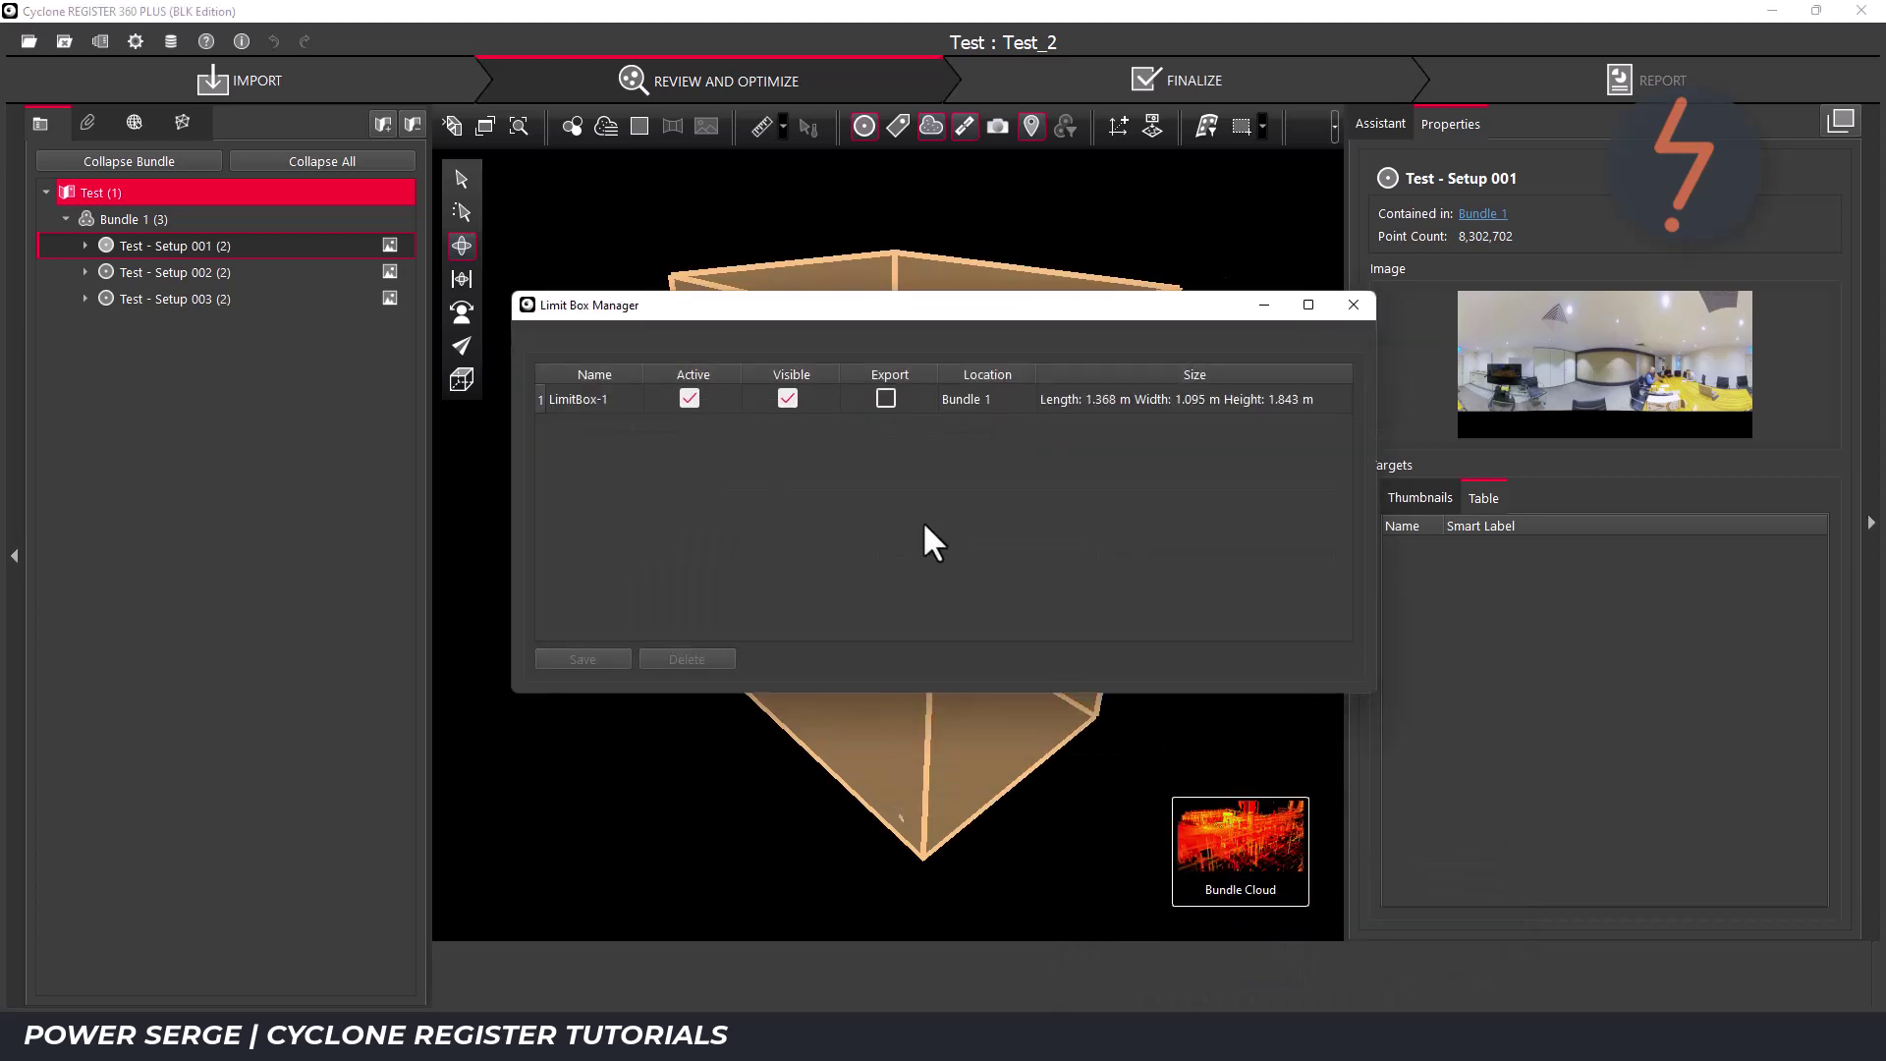
{"action": "left_click", "coordinate": [787, 398]}
{"action": "left_click", "coordinate": [1263, 306]}
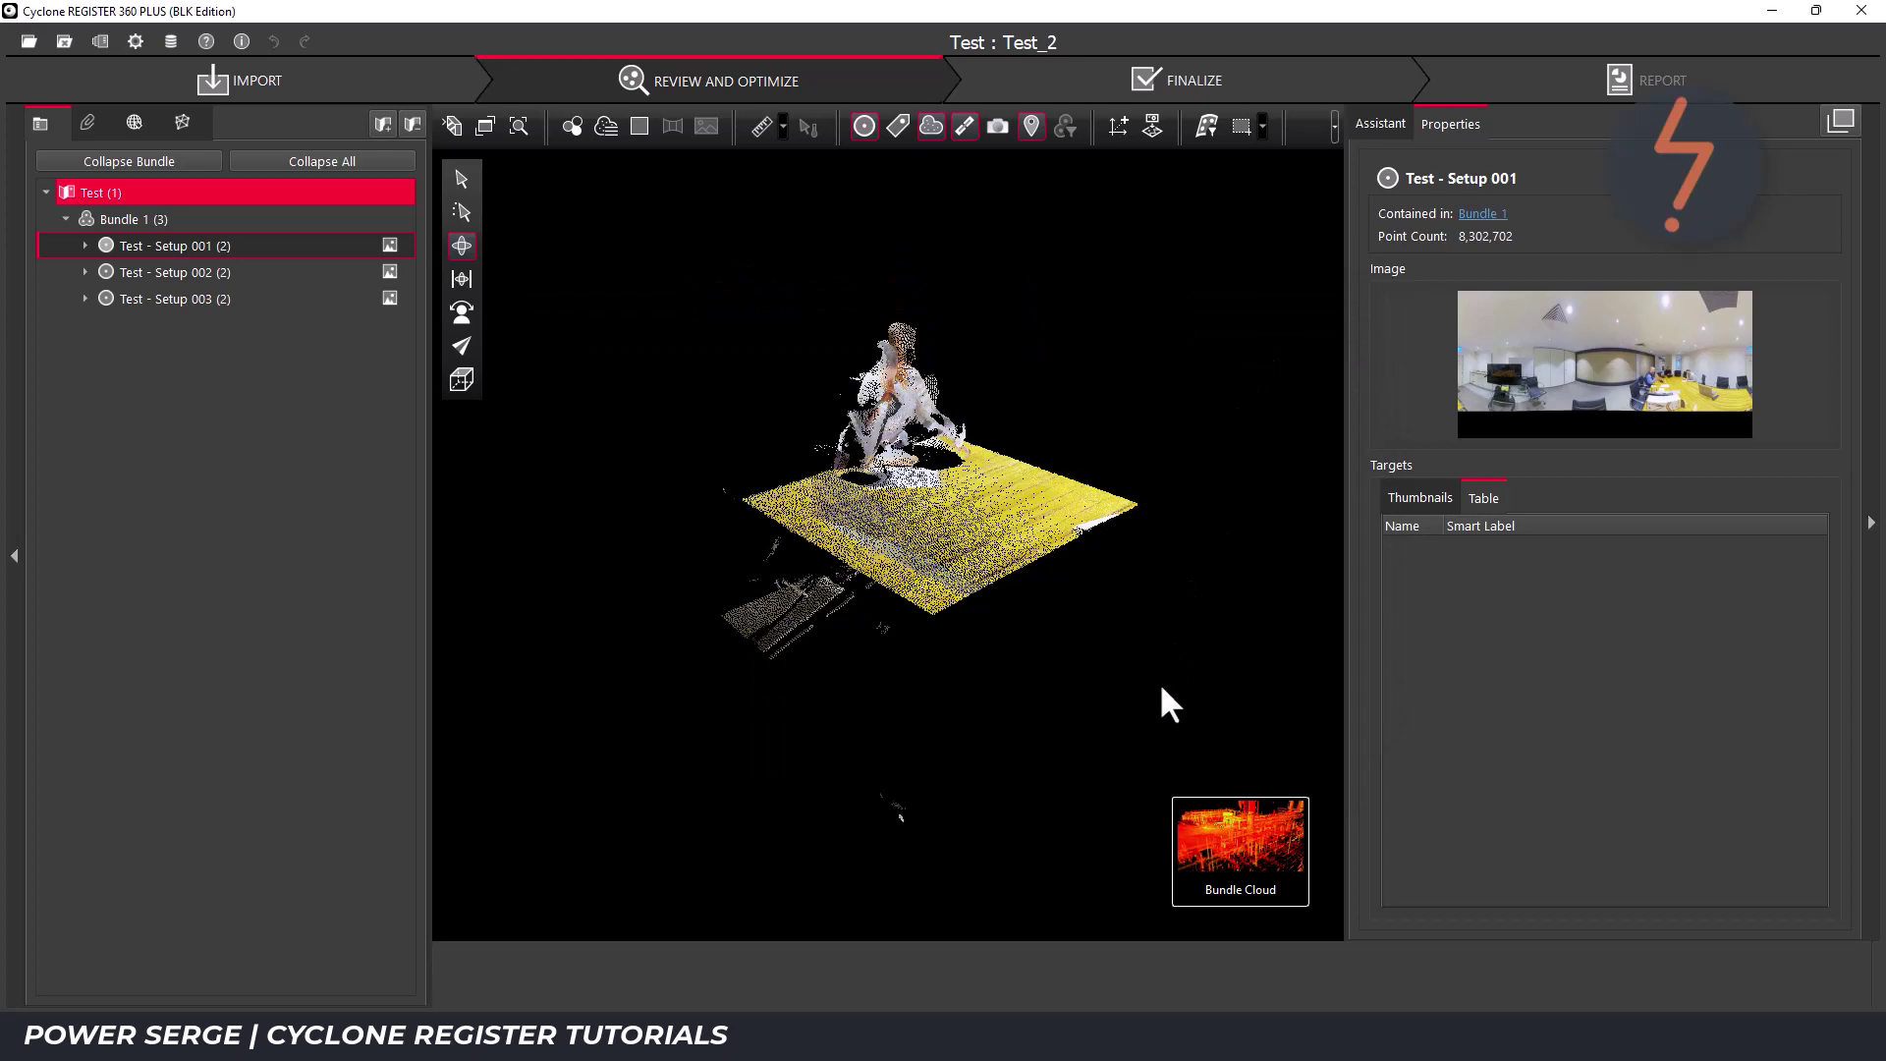
{"action": "left_click", "coordinate": [1208, 126]}
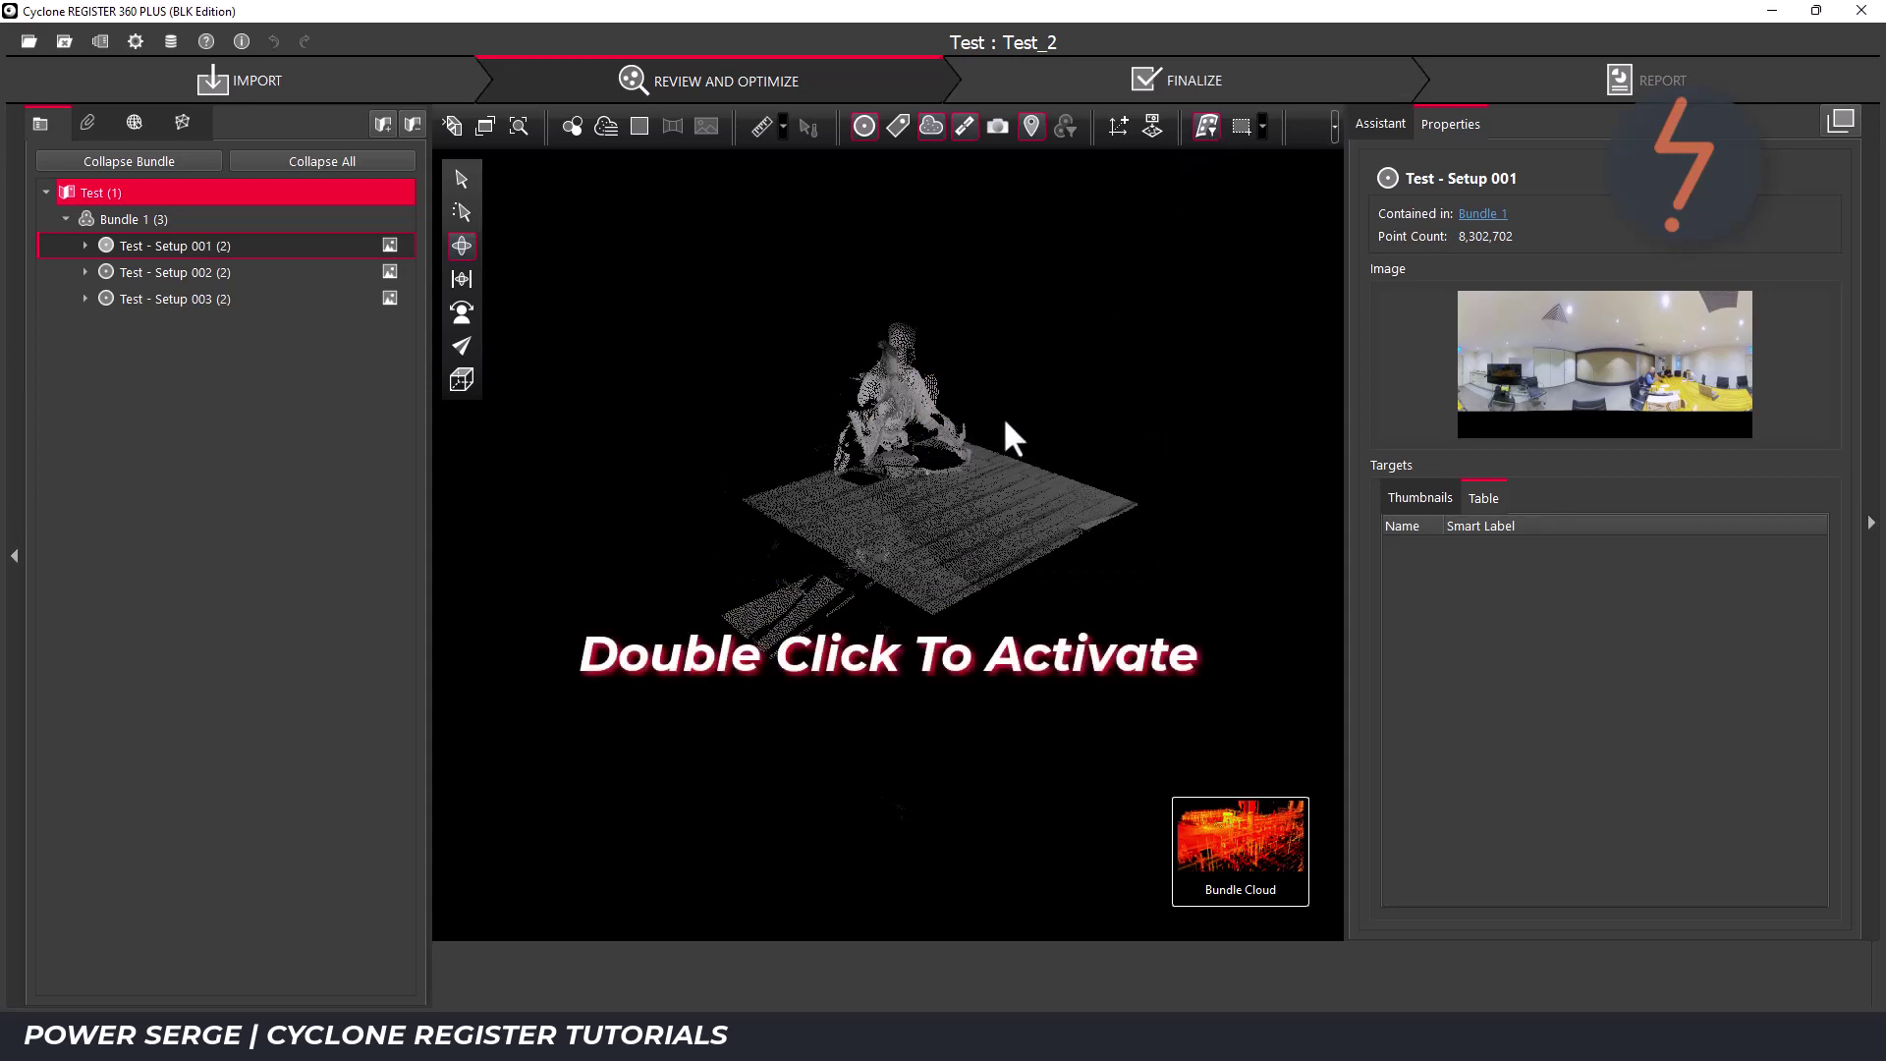
- Detect the tabletop in the clipped cloud as a smooth surface, leaving the seated person's points marked
{"action": "double_click", "coordinate": [945, 506]}
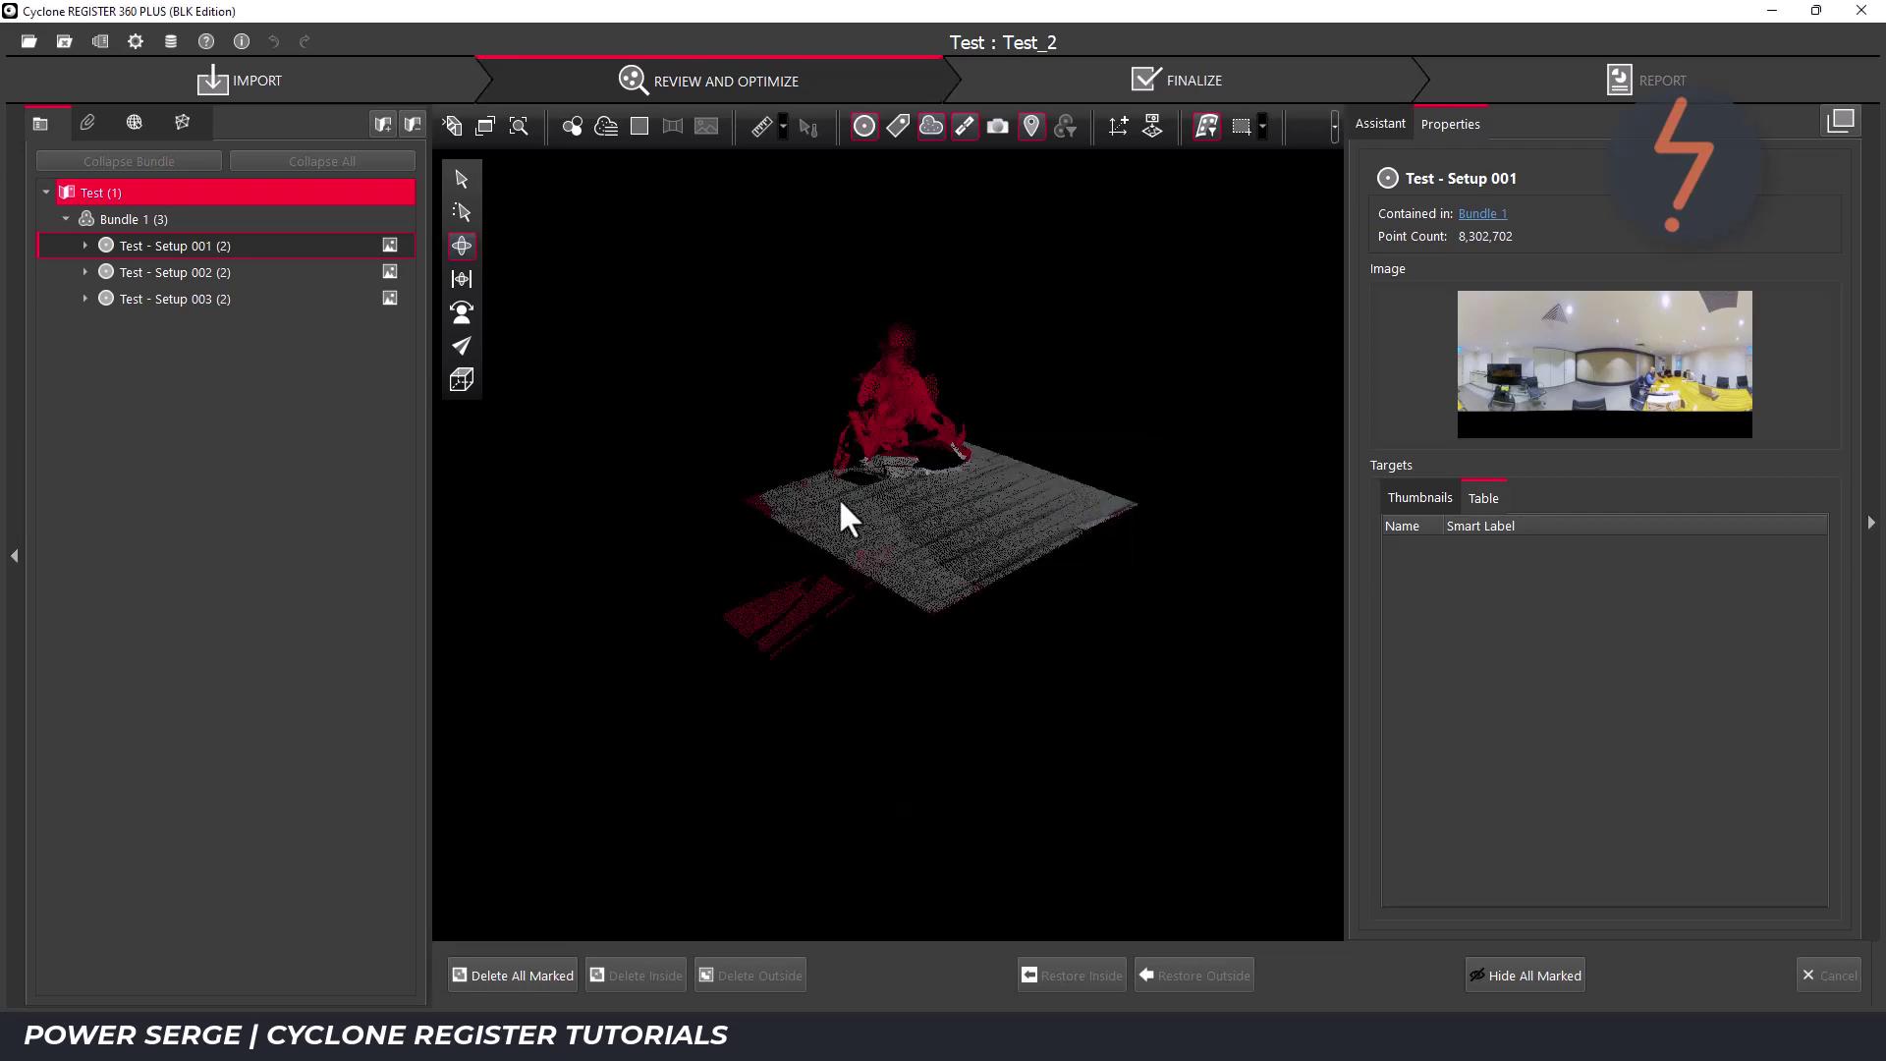
{"action": "left_click", "coordinate": [759, 503]}
{"action": "left_click_drag", "start_coordinate": [881, 524], "coordinate": [552, 524]}
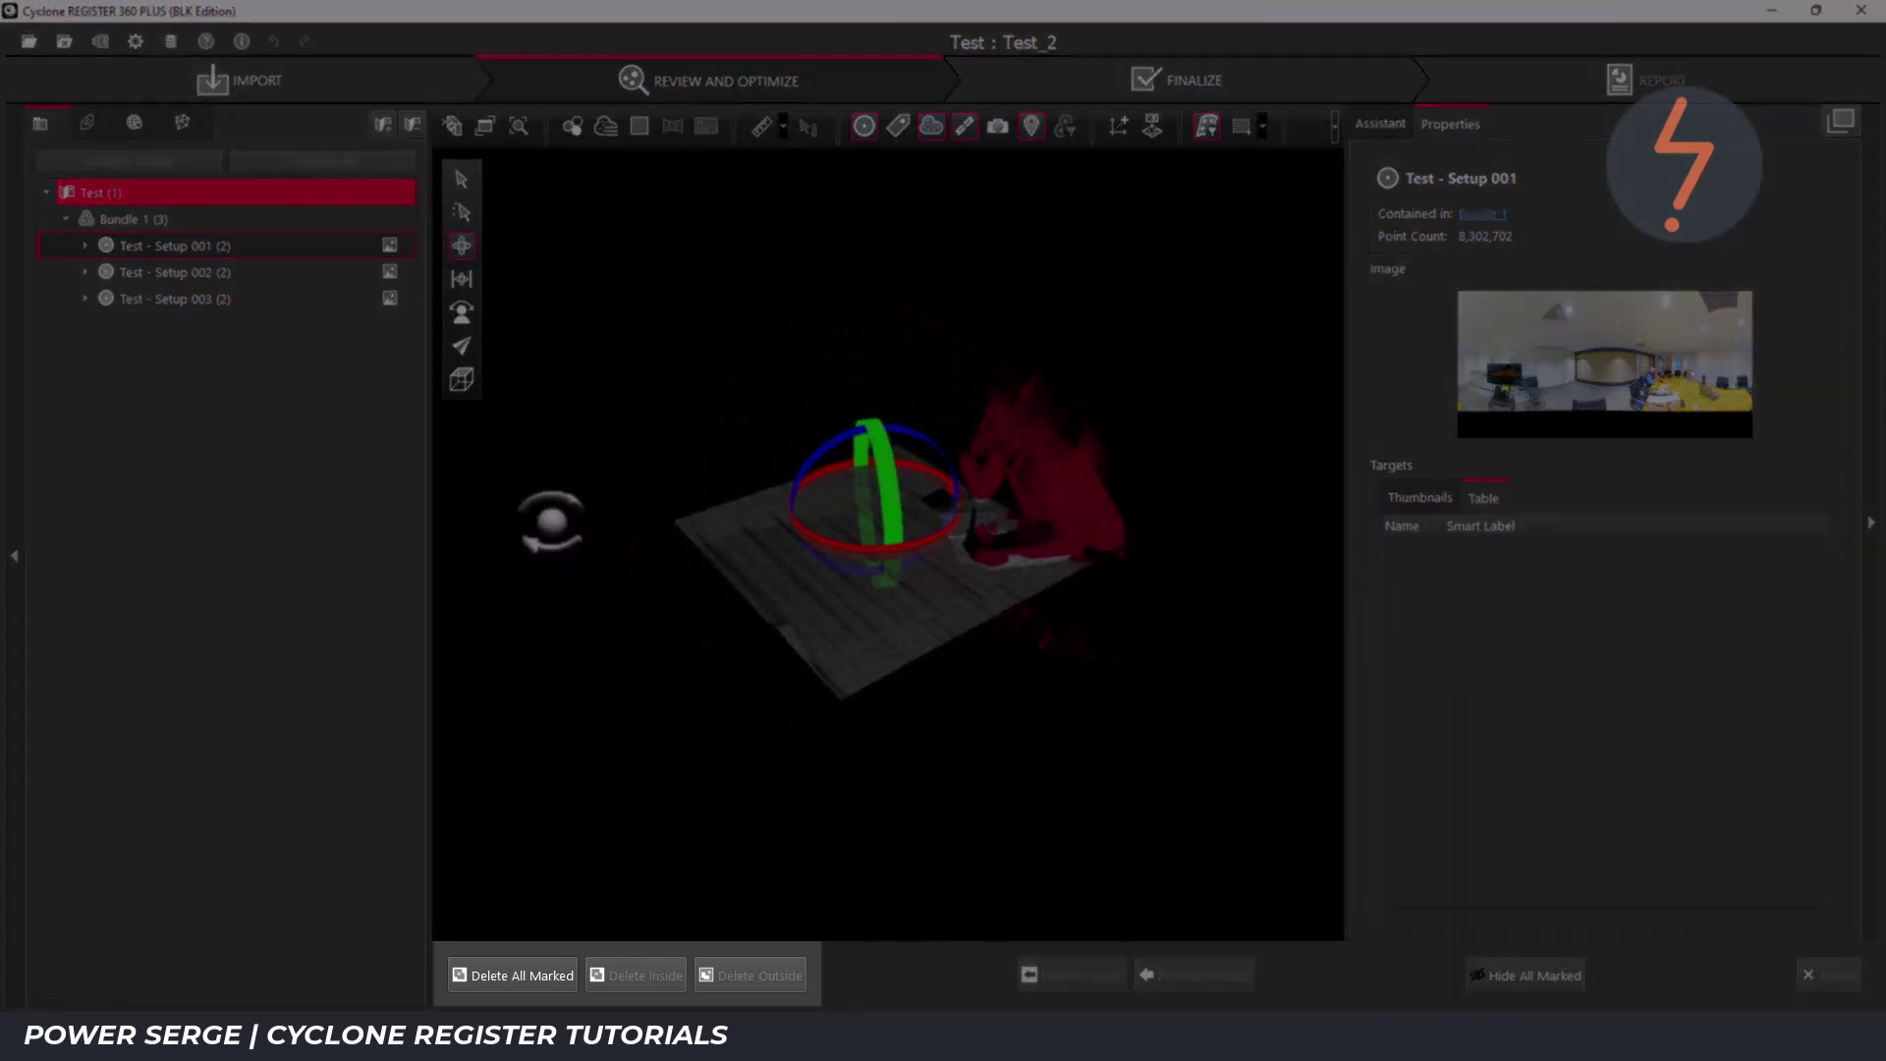
{"action": "scroll", "coordinate": [1081, 528], "scroll_direction": "up", "scroll_amount": 5}
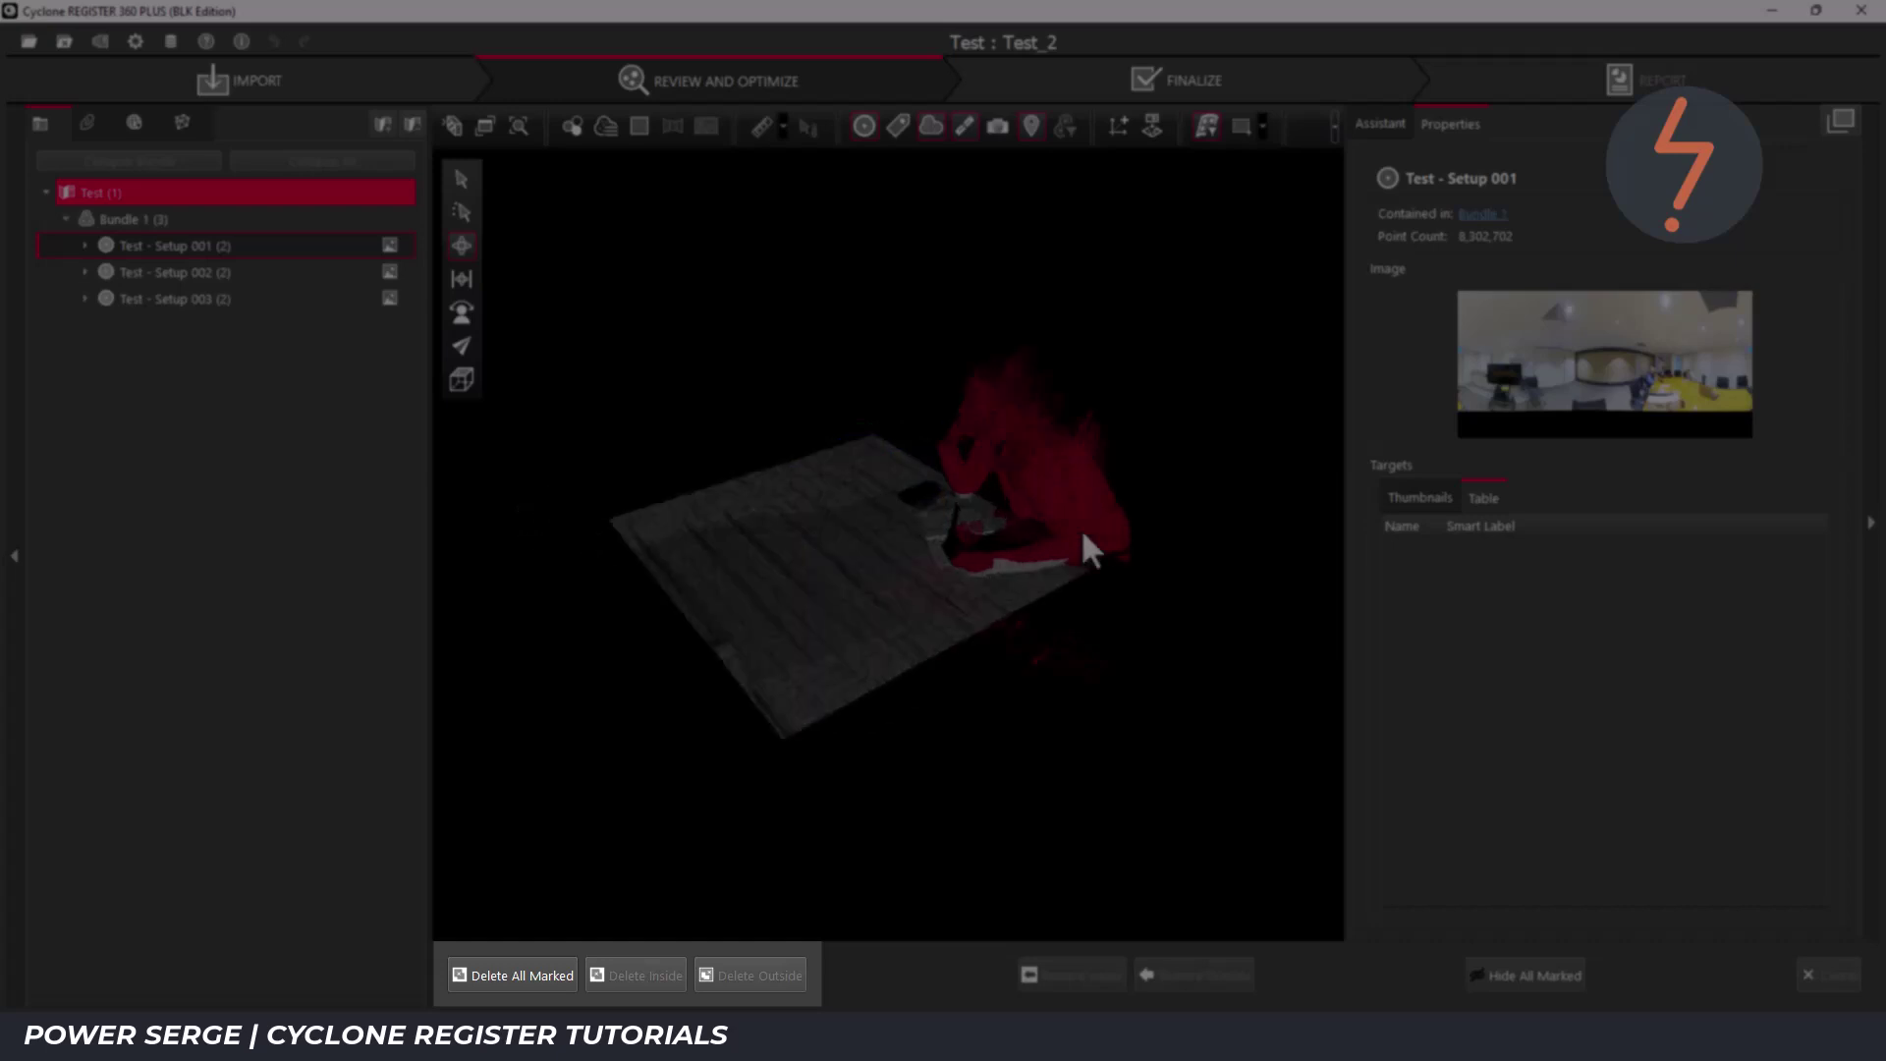
{"action": "scroll", "coordinate": [1083, 533], "scroll_direction": "up", "scroll_amount": 2}
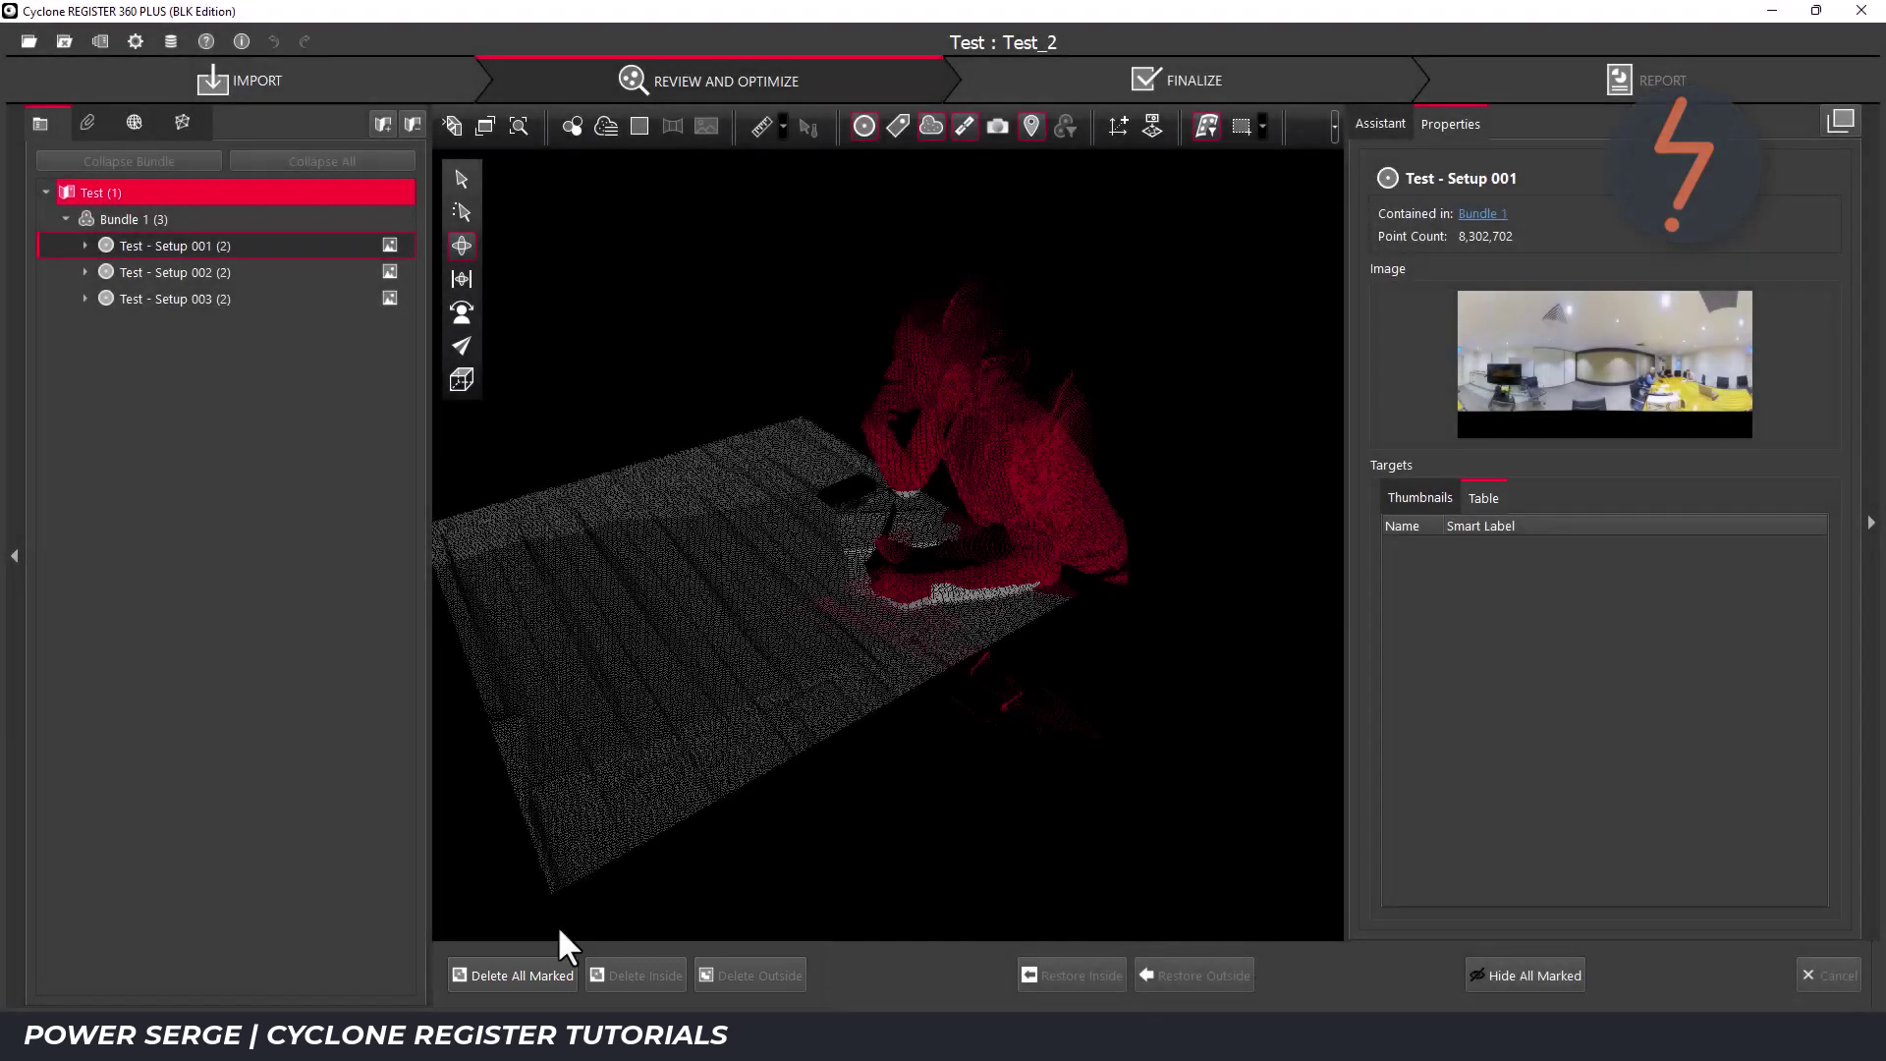
- Fence the seated person with a rectangular selection and delete the marked points inside it
{"action": "left_click", "coordinate": [1261, 128]}
{"action": "left_click", "coordinate": [1275, 155]}
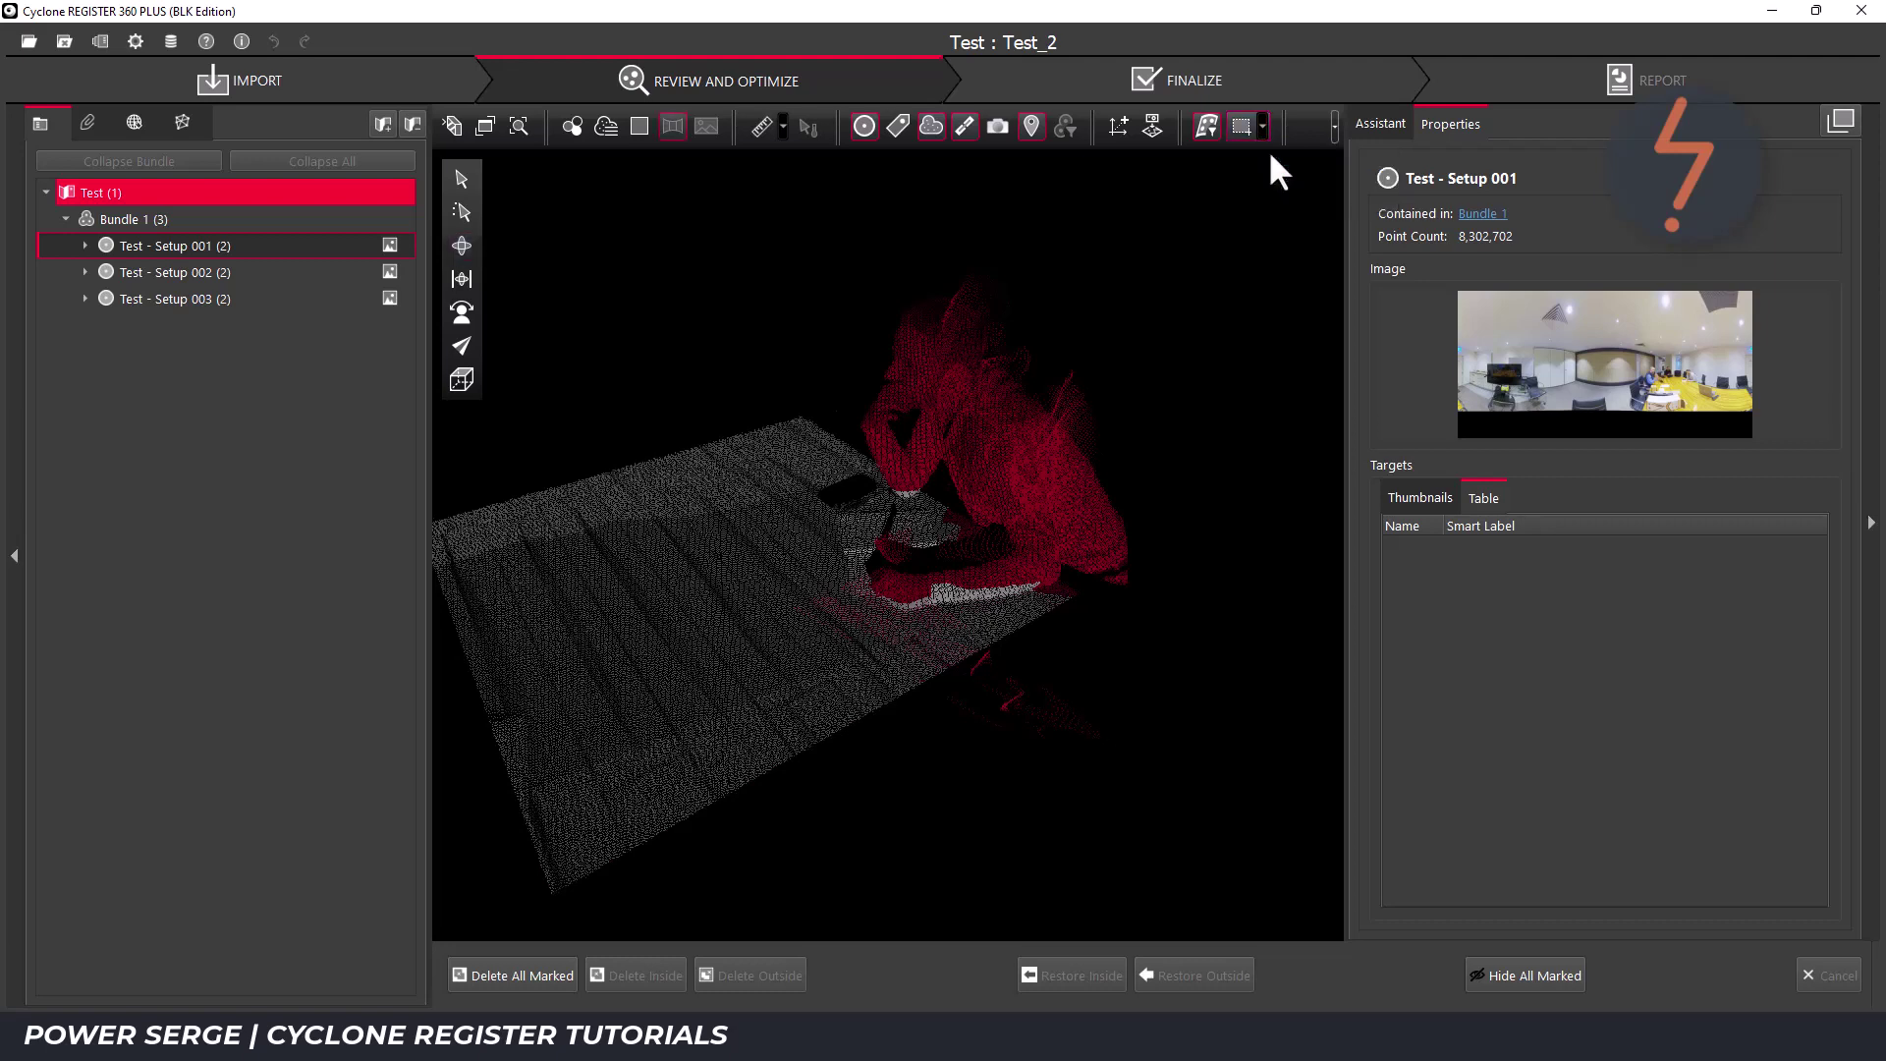
{"action": "left_click_drag", "start_coordinate": [799, 233], "coordinate": [1180, 657]}
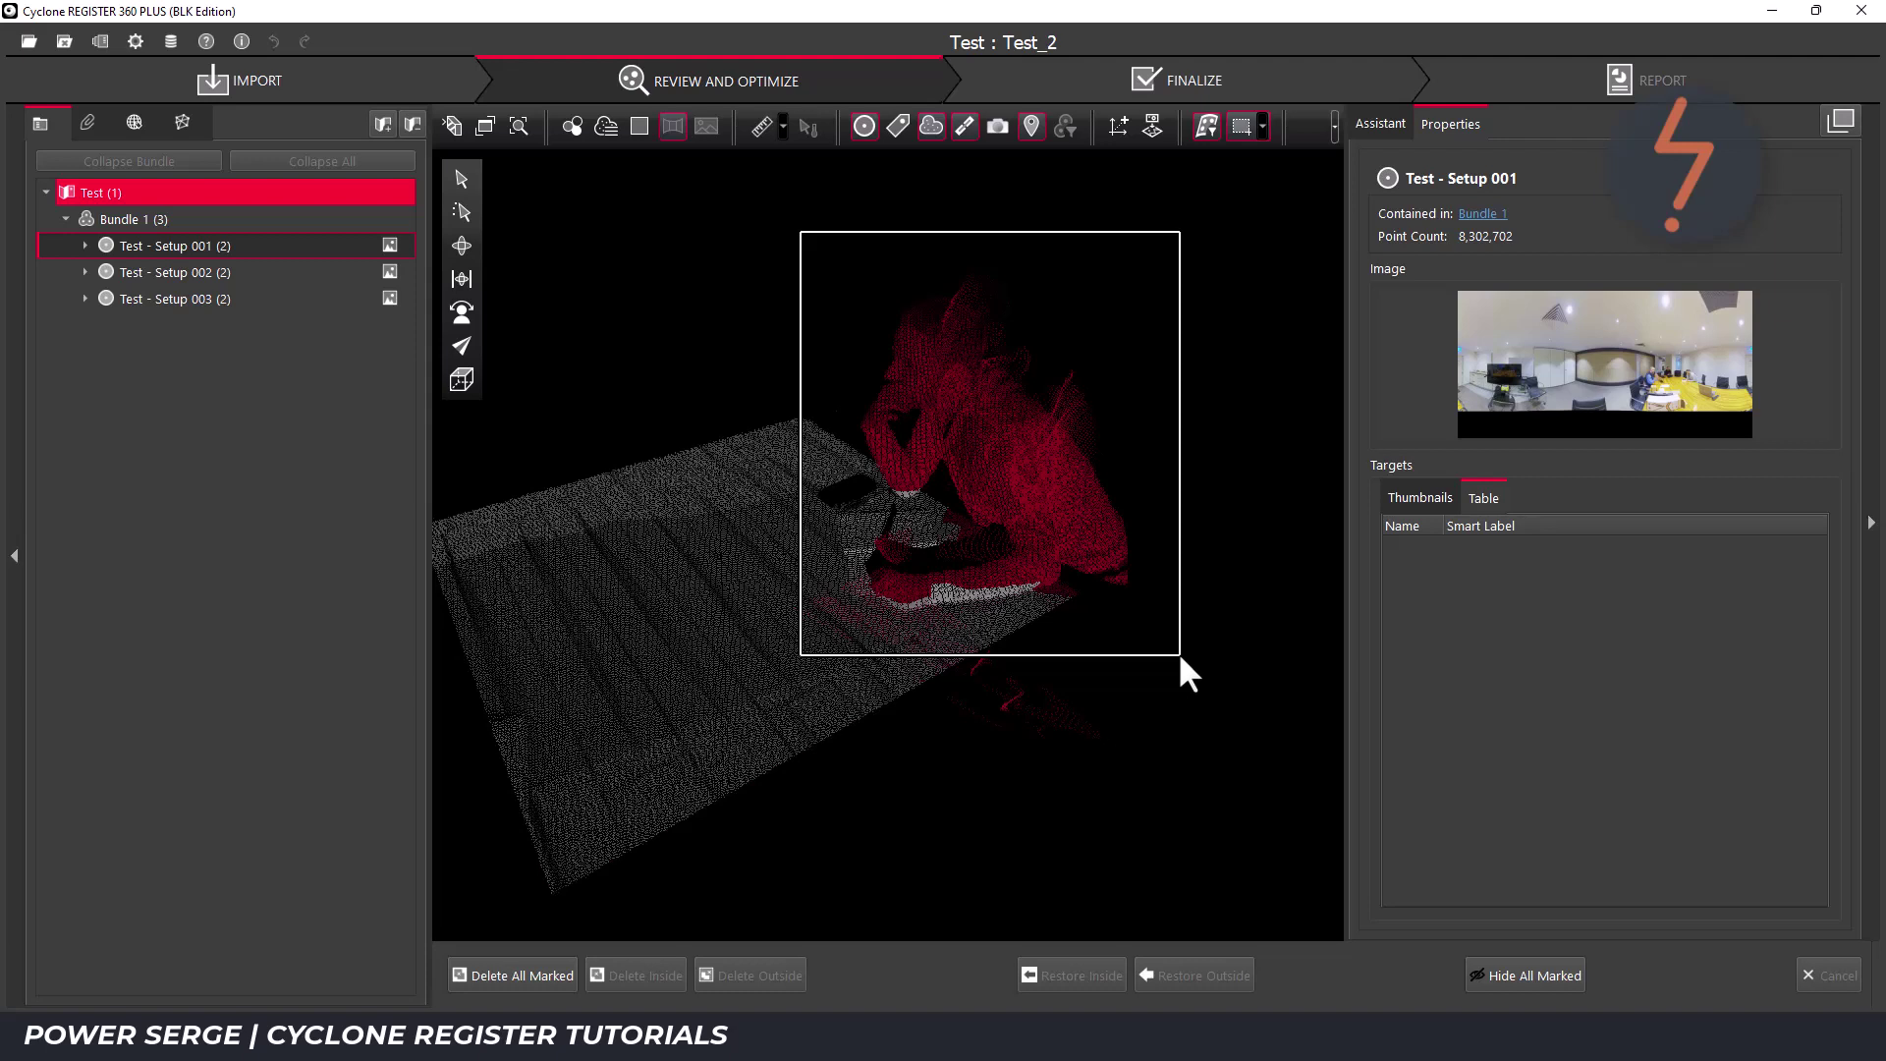
{"action": "left_click_drag", "start_coordinate": [1180, 656], "coordinate": [1180, 656]}
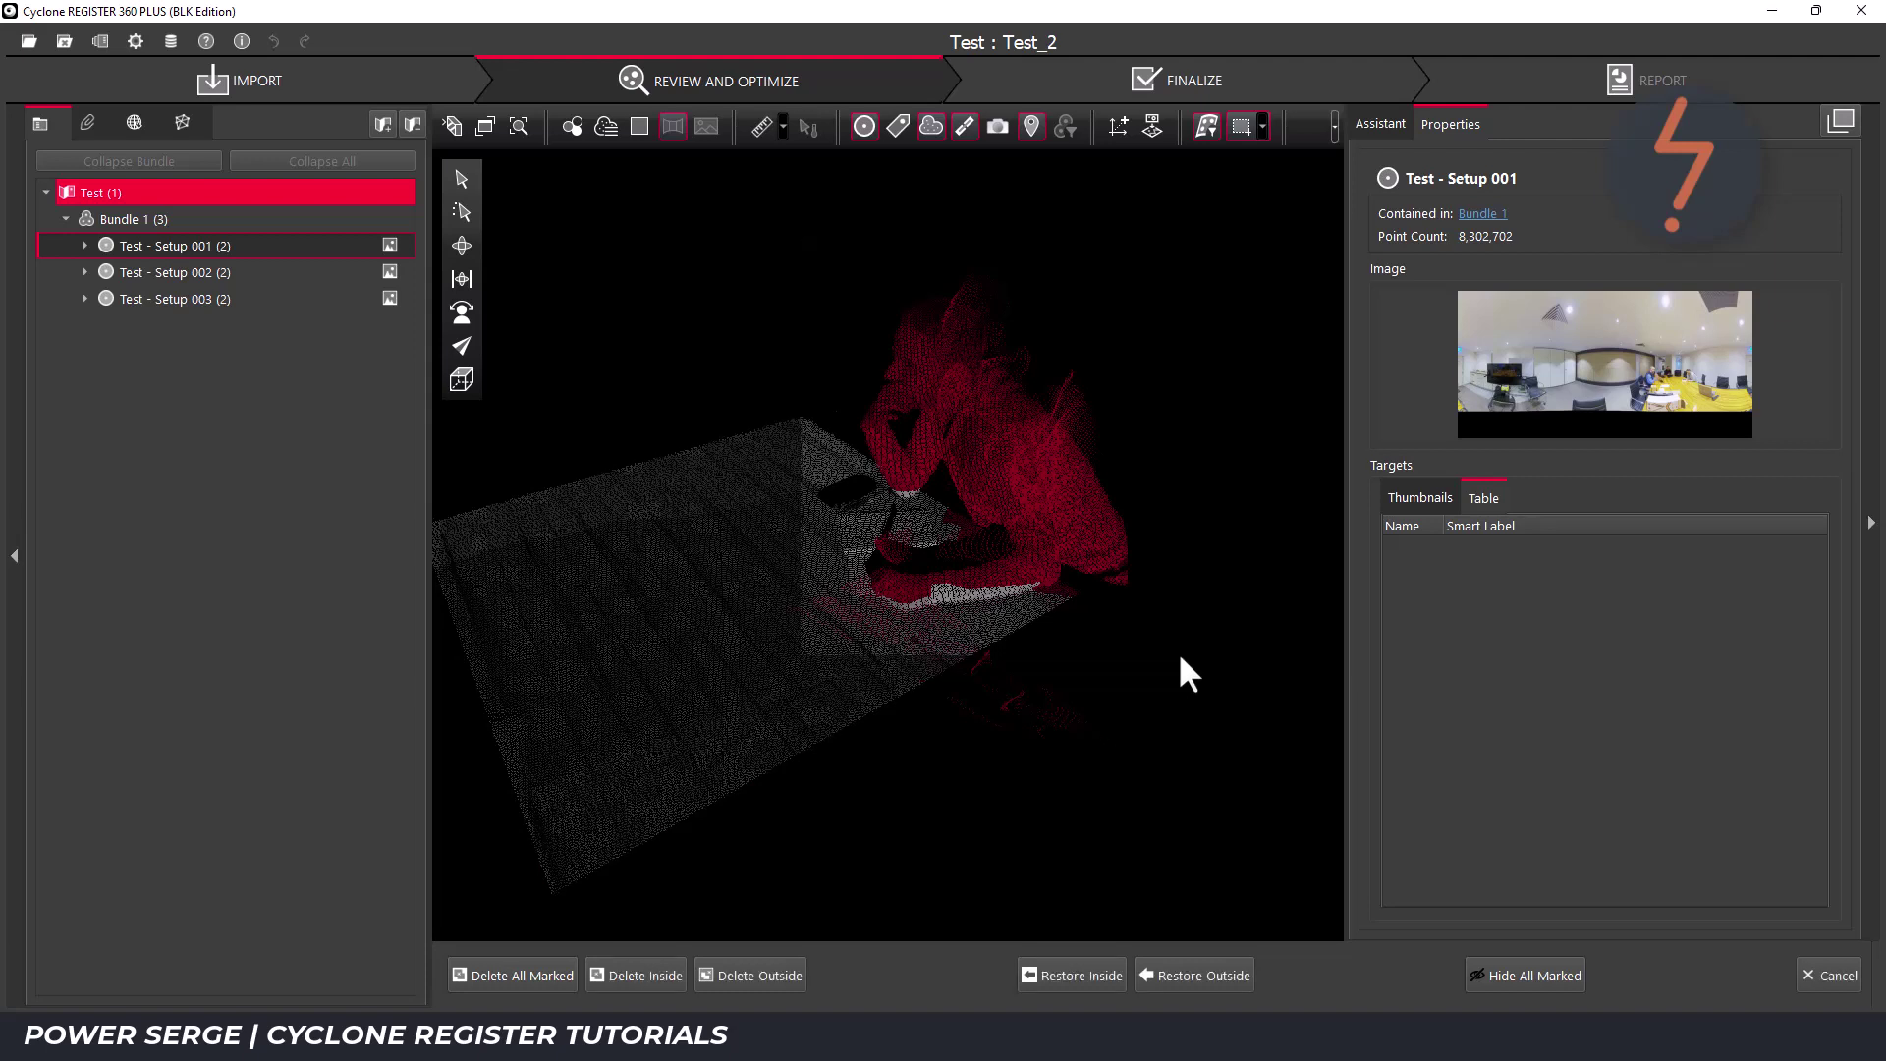
{"action": "left_click", "coordinate": [638, 975]}
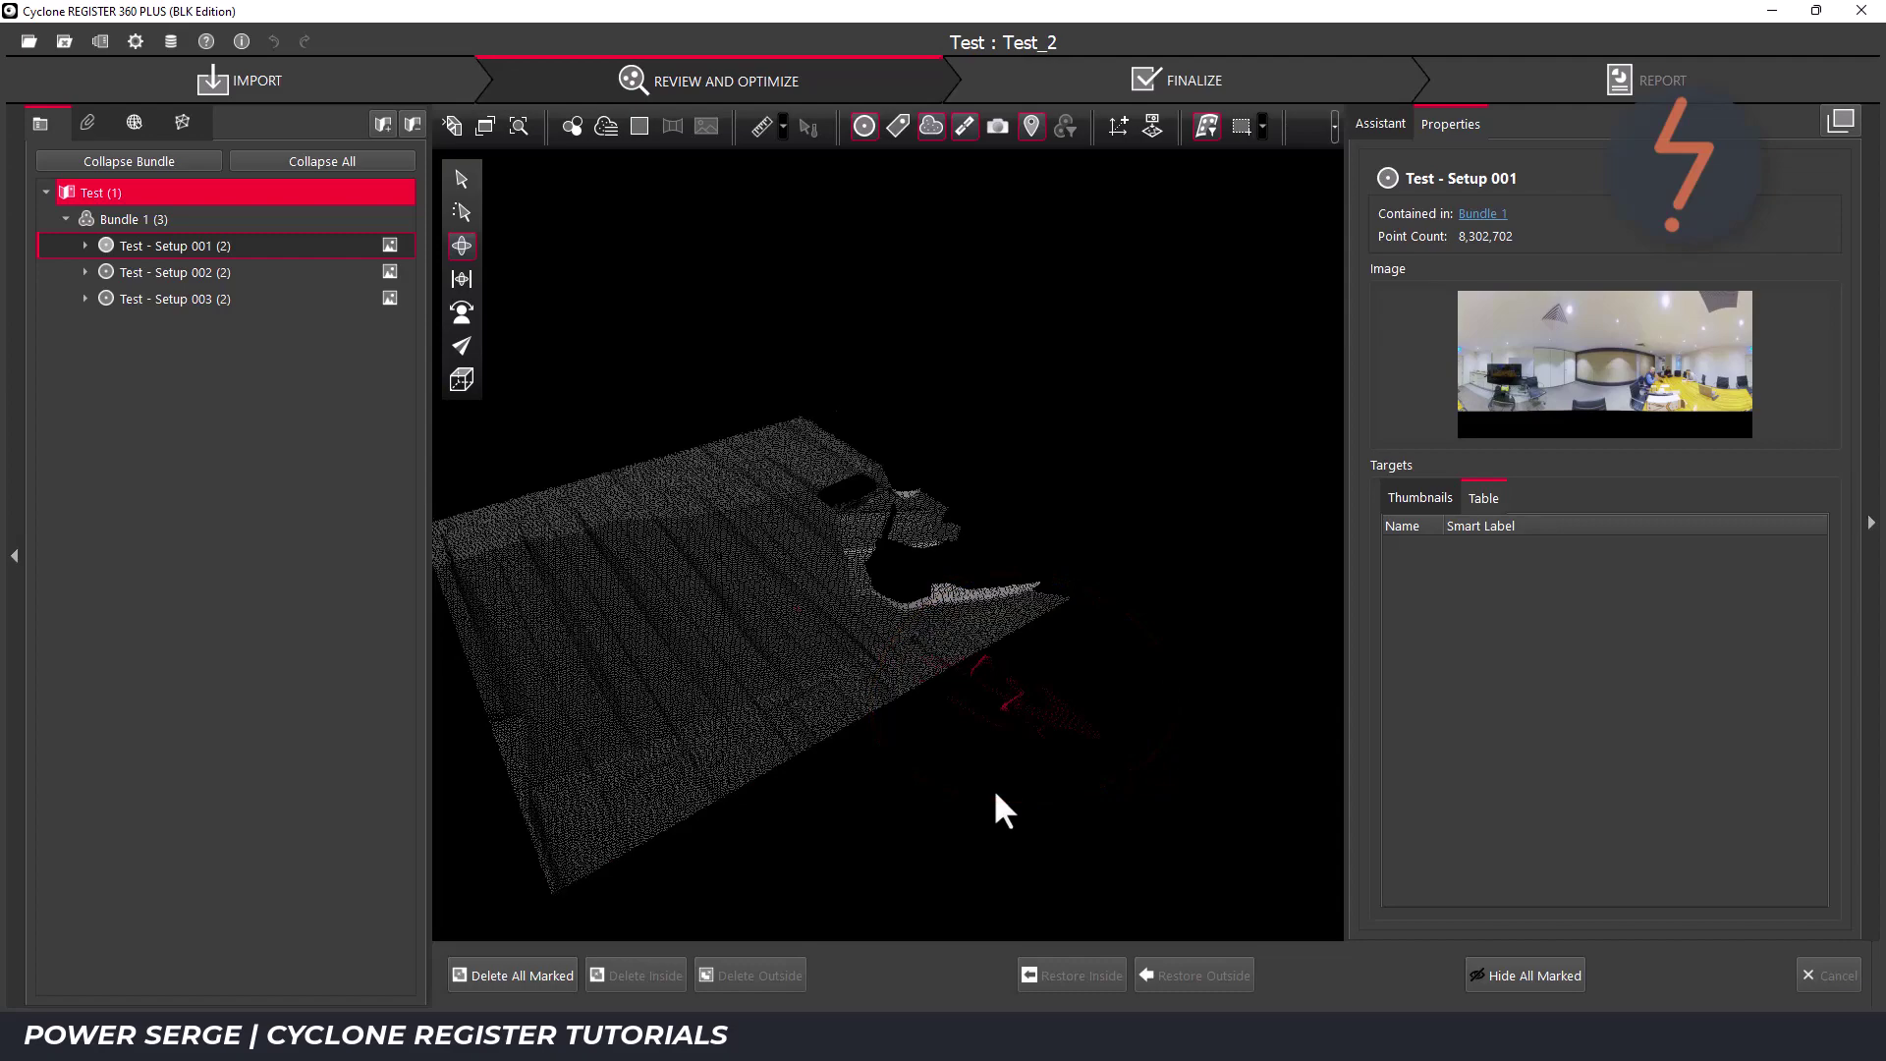
- Delete all remaining marked points around the tabletop and leave smooth surface detection
{"action": "left_click", "coordinate": [508, 975]}
{"action": "left_click_drag", "start_coordinate": [826, 746], "coordinate": [673, 747]}
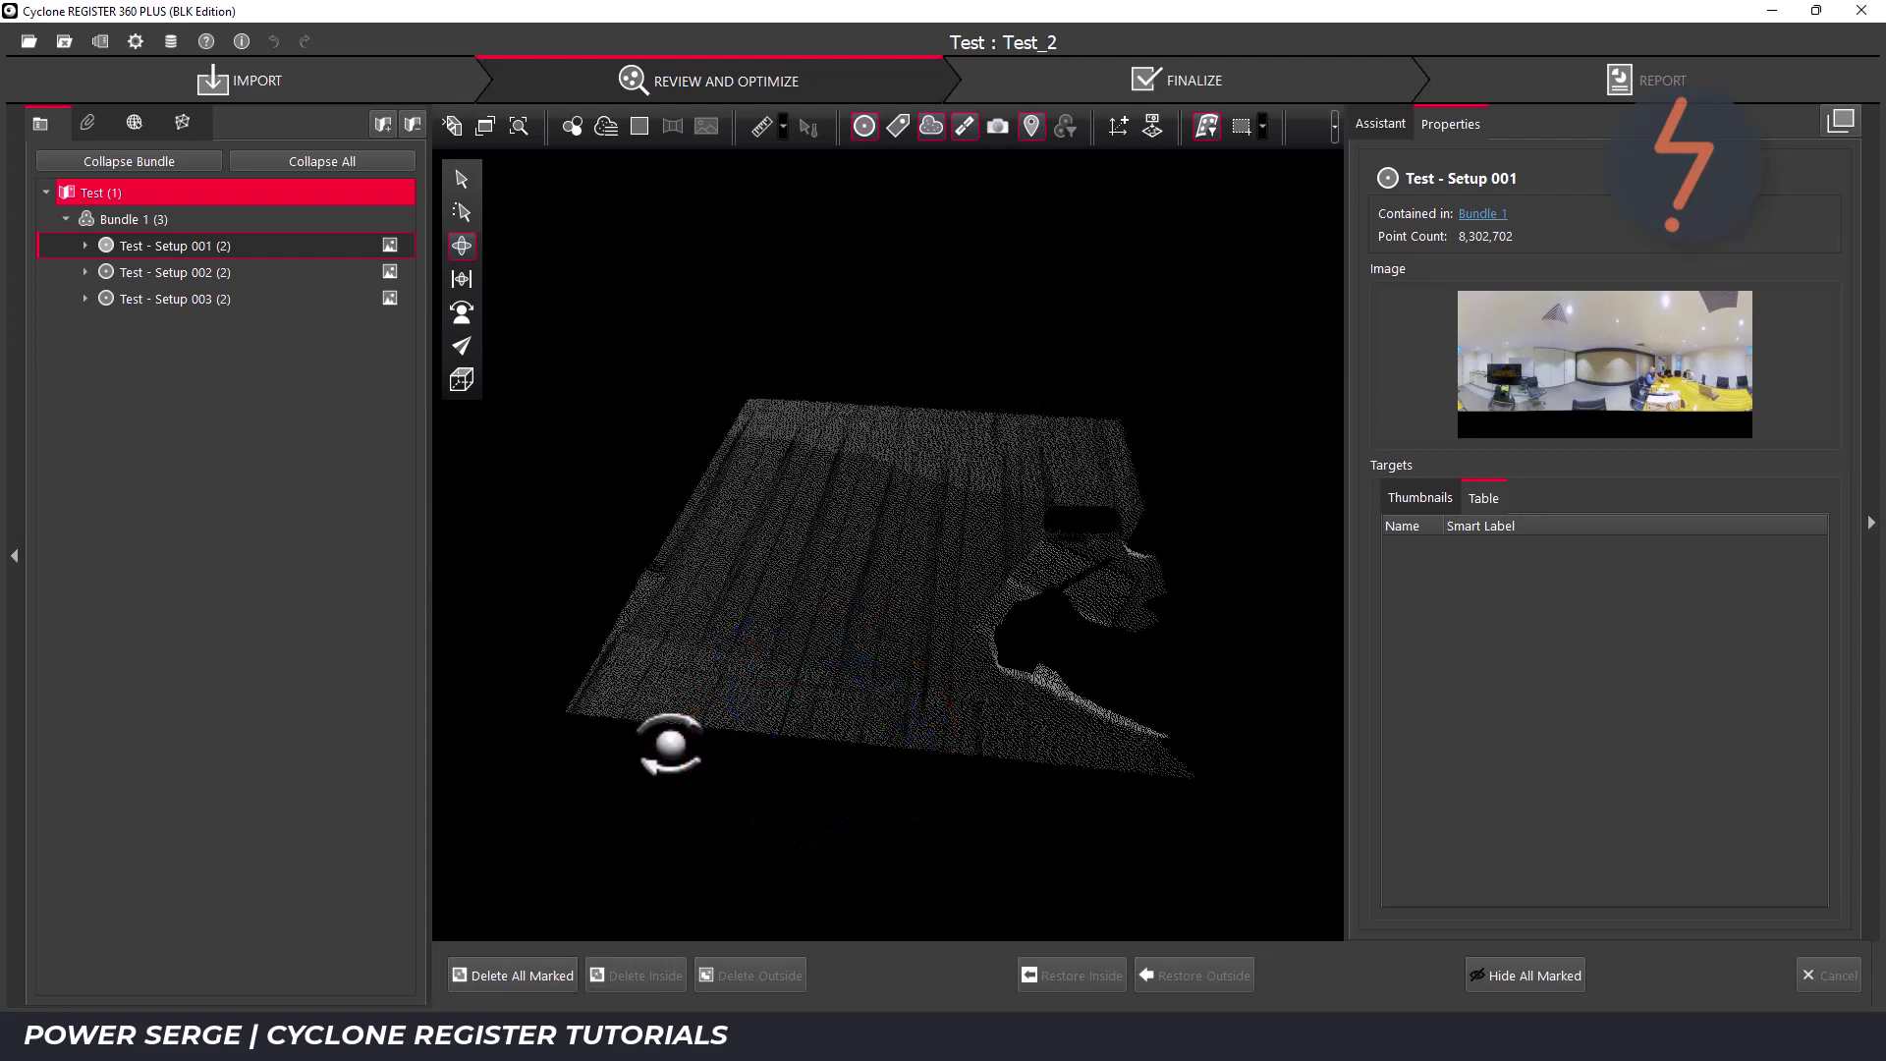
{"action": "left_click", "coordinate": [1205, 127]}
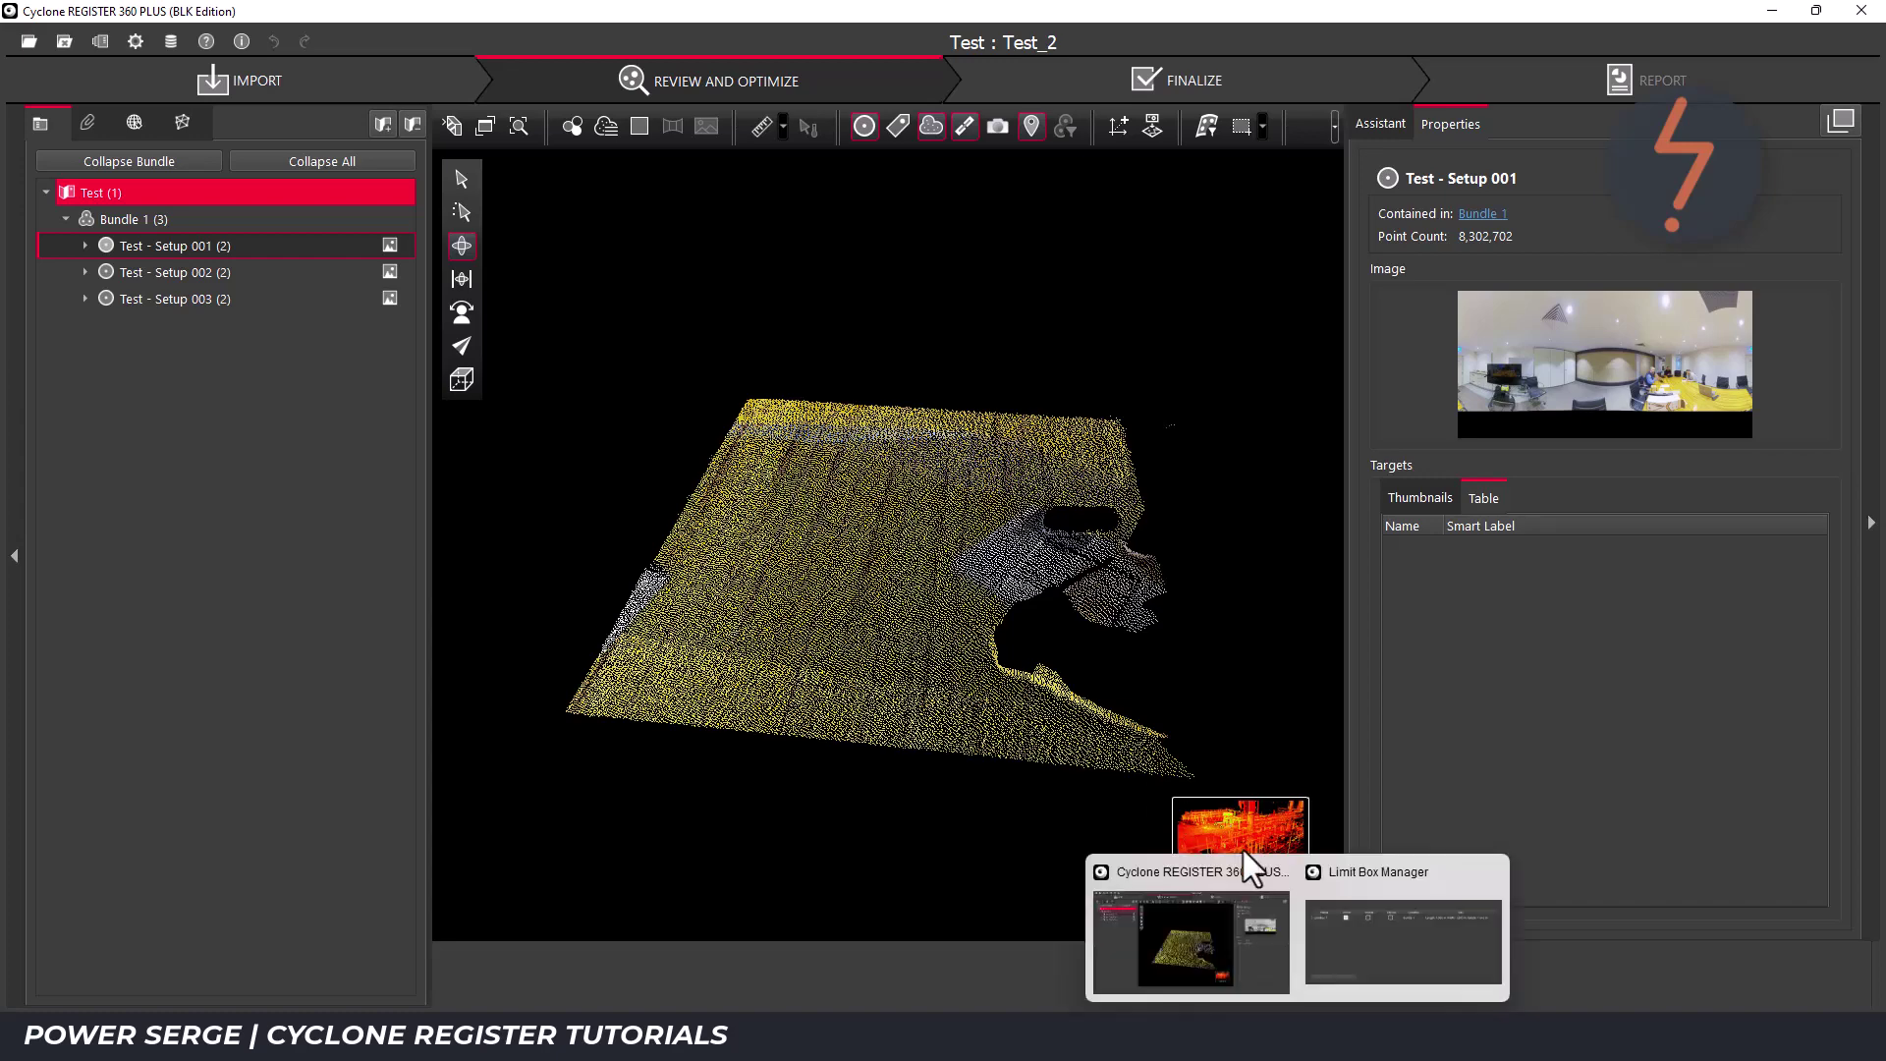
- Deactivate LimitBox-1 and inspect the cleaned tabletop area within the full room cloud
{"action": "left_click", "coordinate": [1351, 943]}
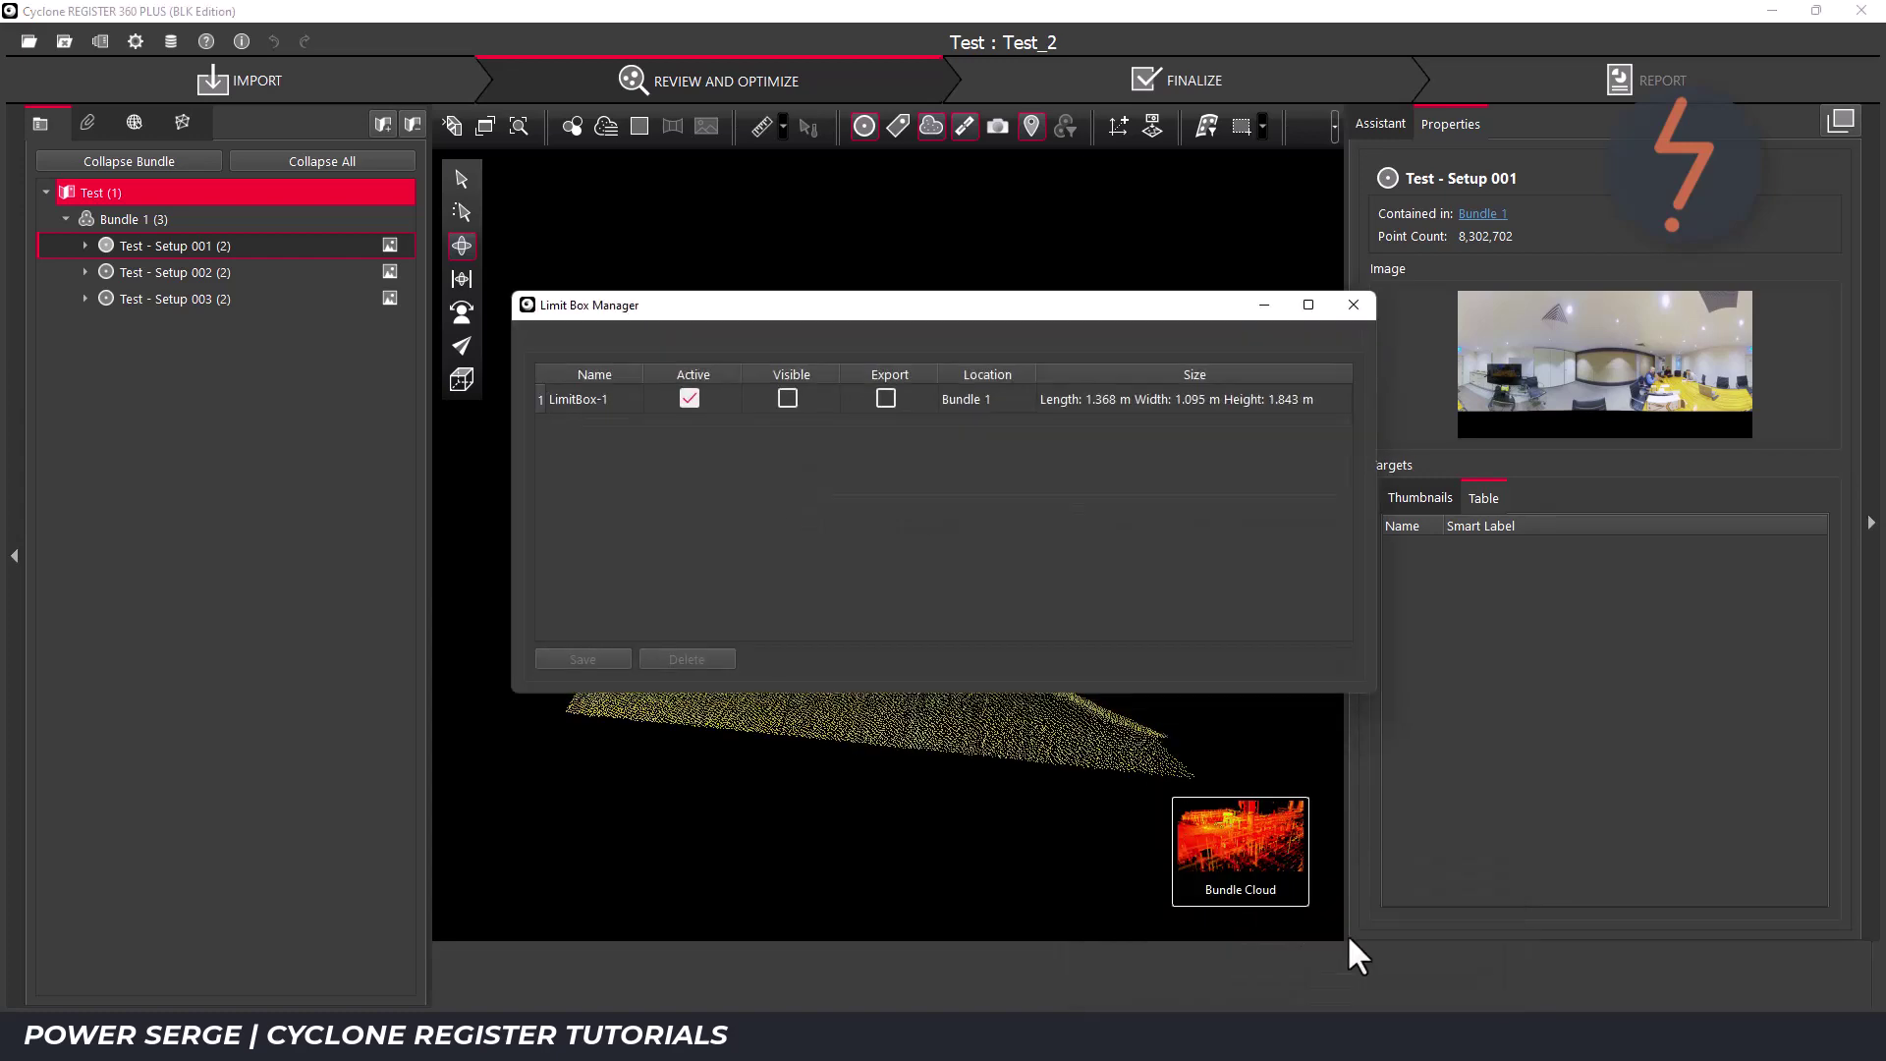
{"action": "left_click", "coordinate": [689, 398]}
{"action": "left_click", "coordinate": [1264, 305]}
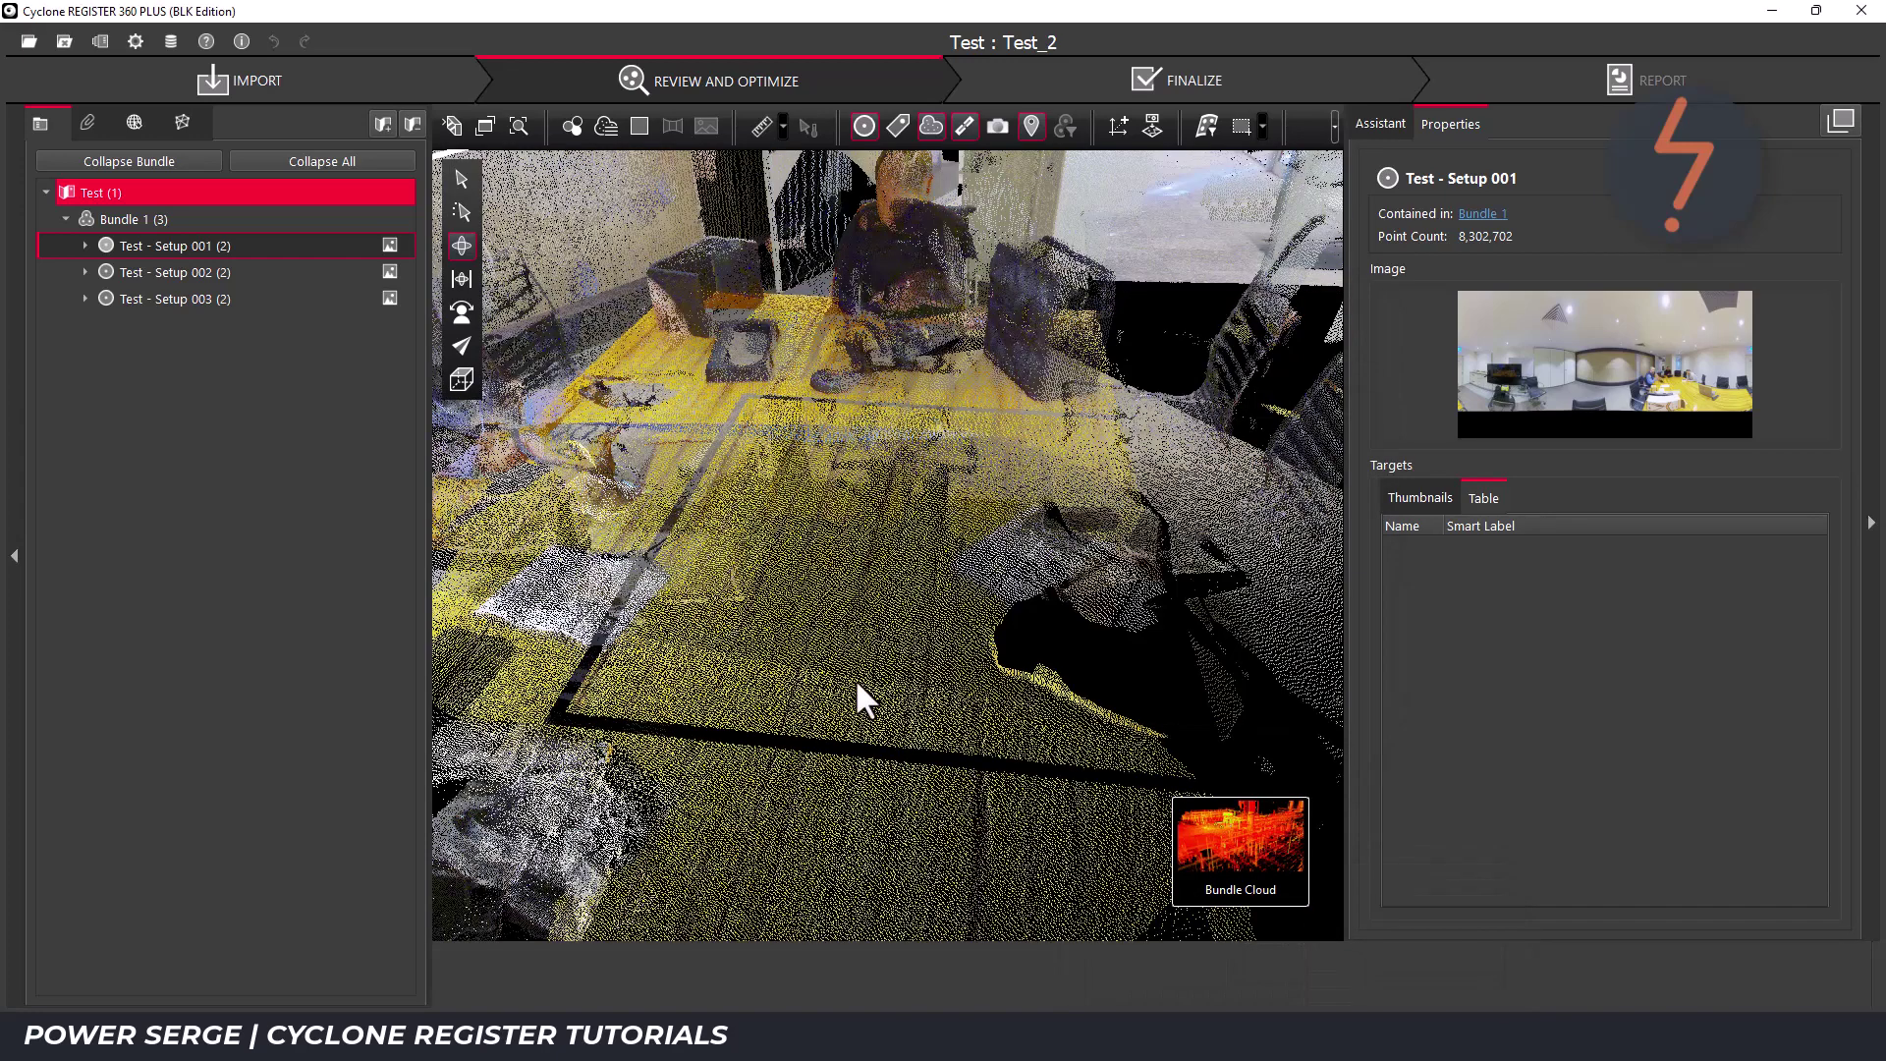
{"action": "scroll", "coordinate": [855, 678], "scroll_direction": "down", "scroll_amount": 3}
{"action": "left_click_drag", "start_coordinate": [854, 680], "coordinate": [766, 698]}
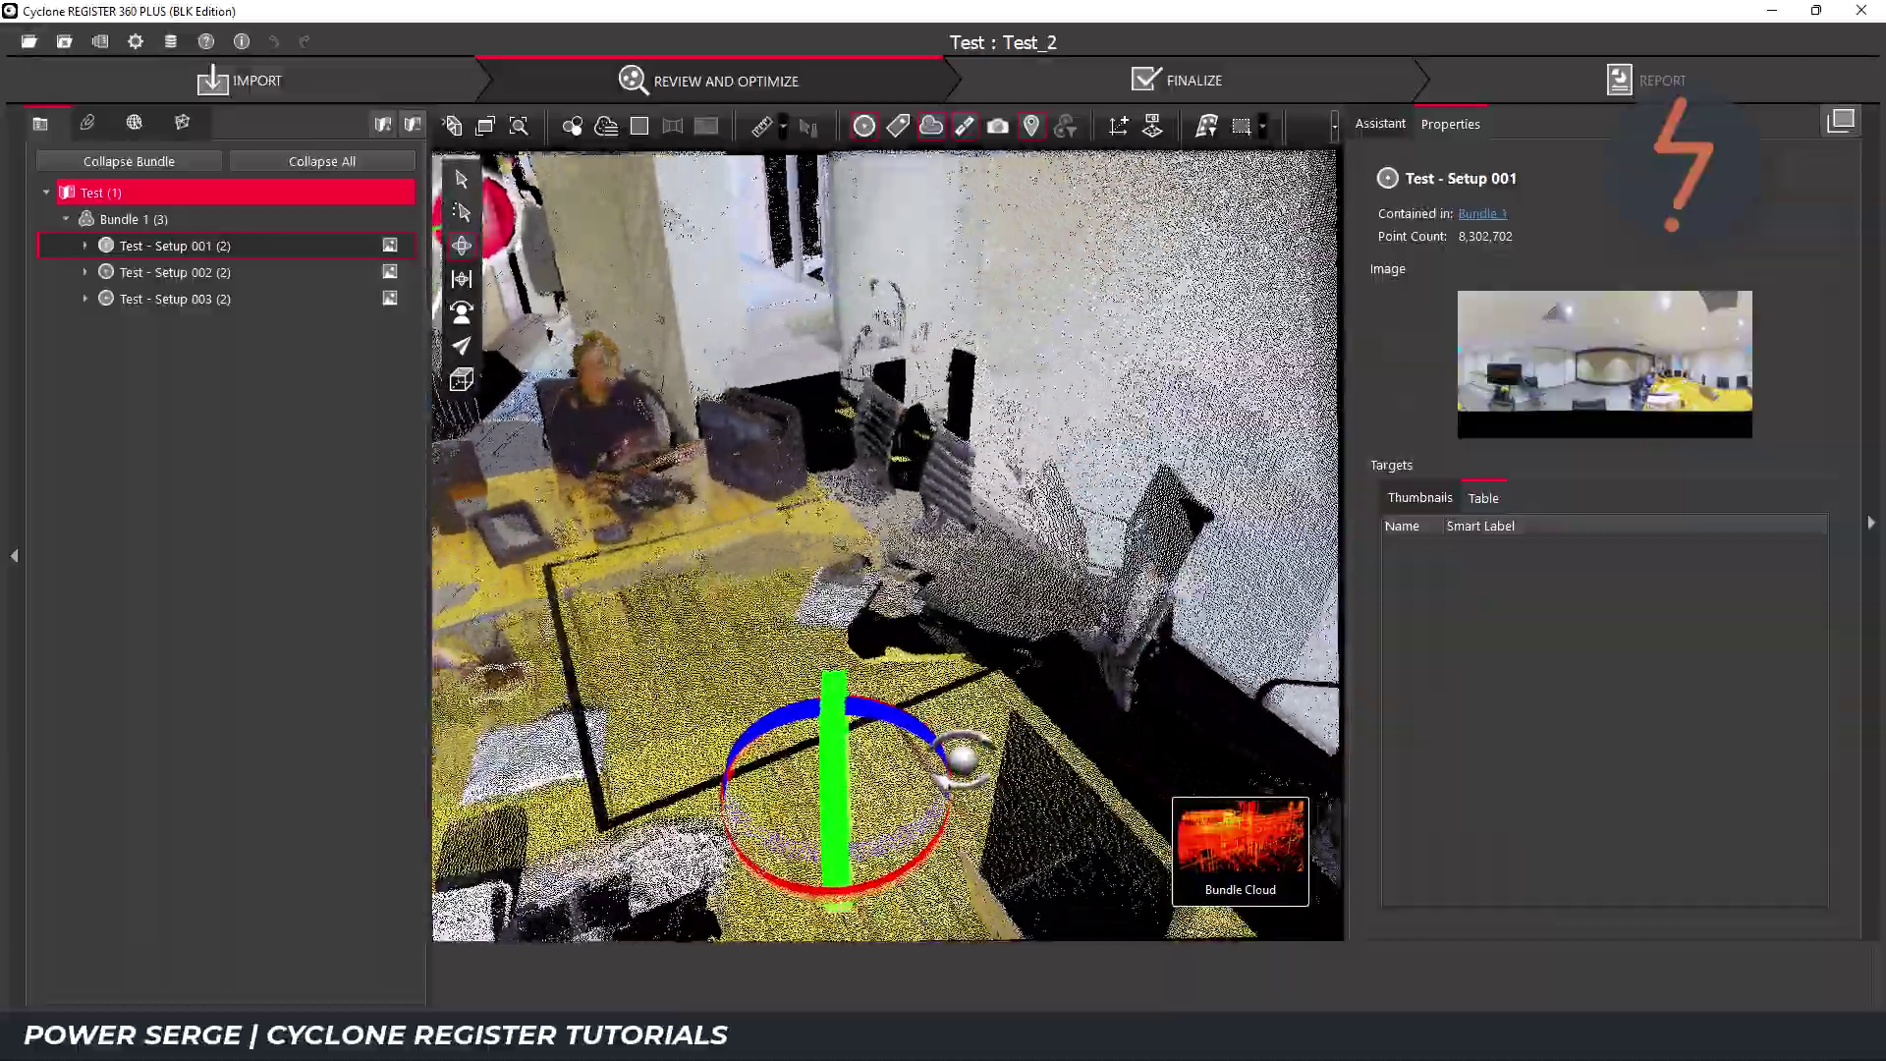
{"action": "left_click_drag", "start_coordinate": [958, 756], "coordinate": [905, 737]}
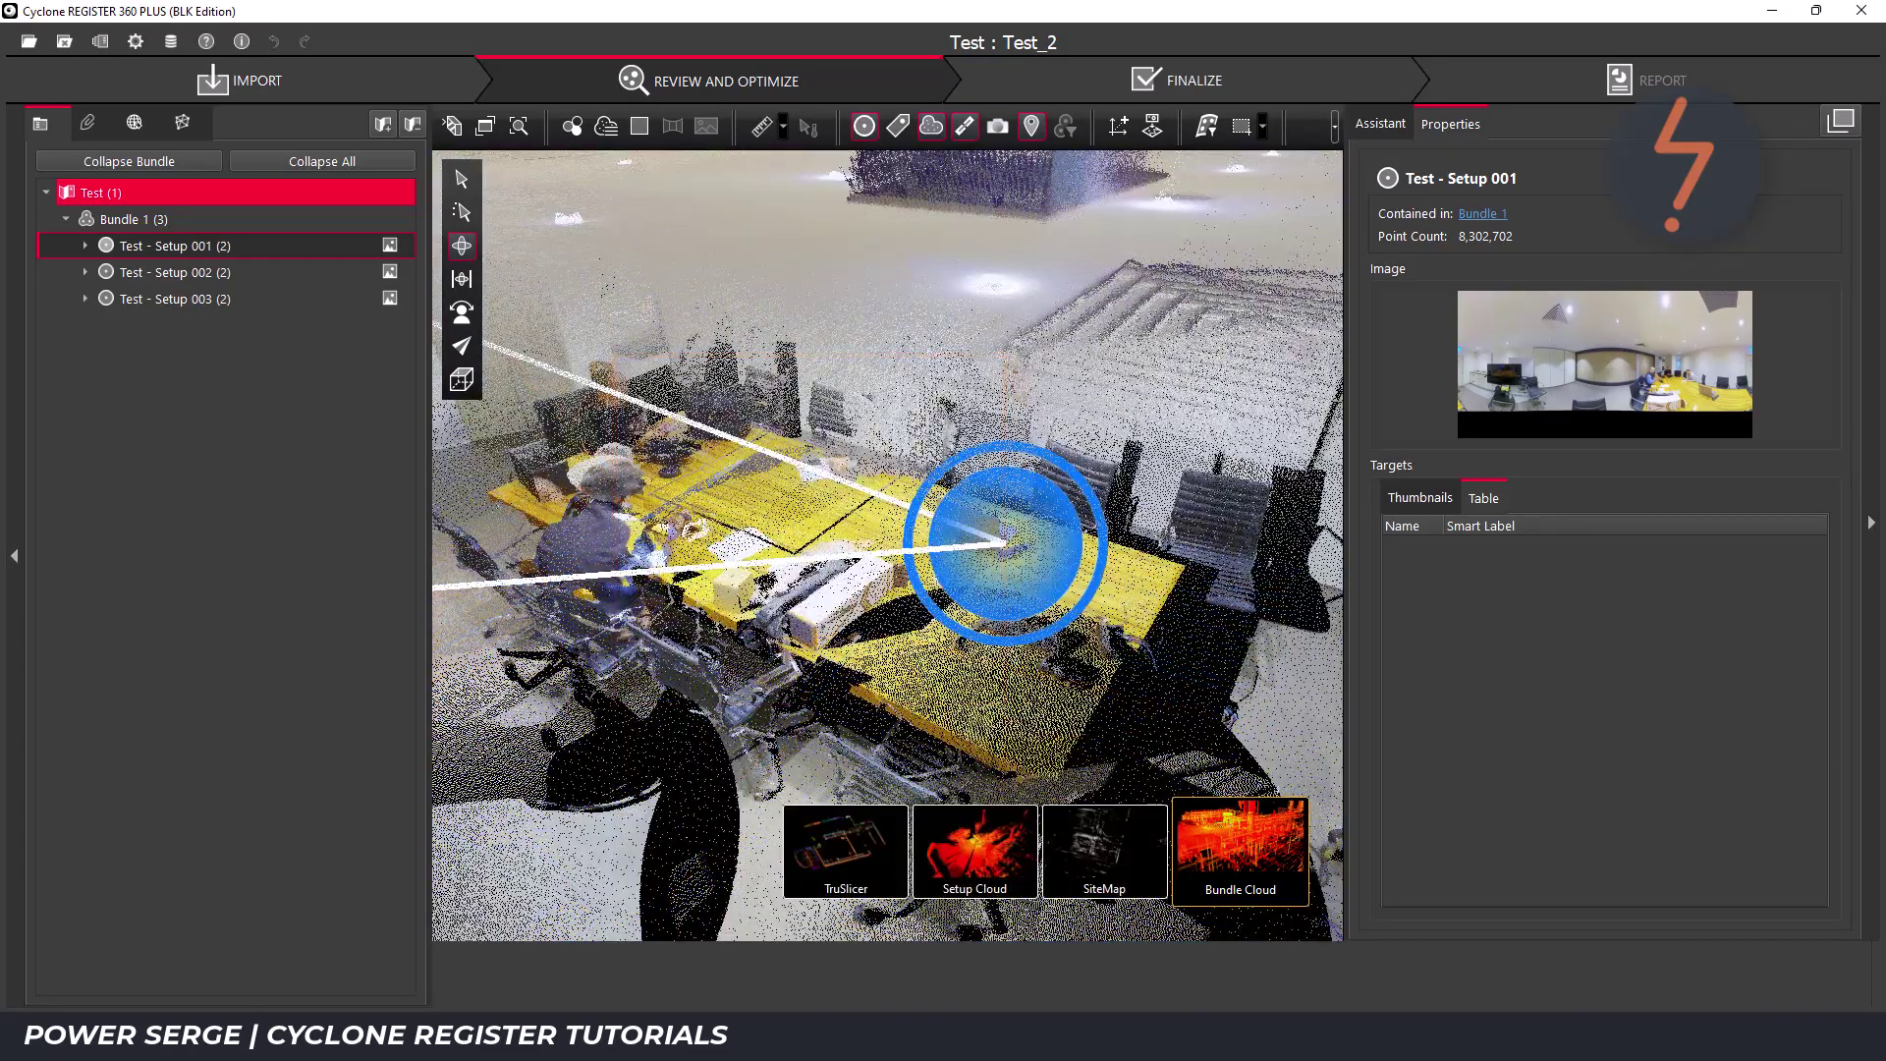
- Create and save a 10 × 10 × 10 m quick limit box around the room in the TruSlicer view
{"action": "left_click", "coordinate": [846, 851]}
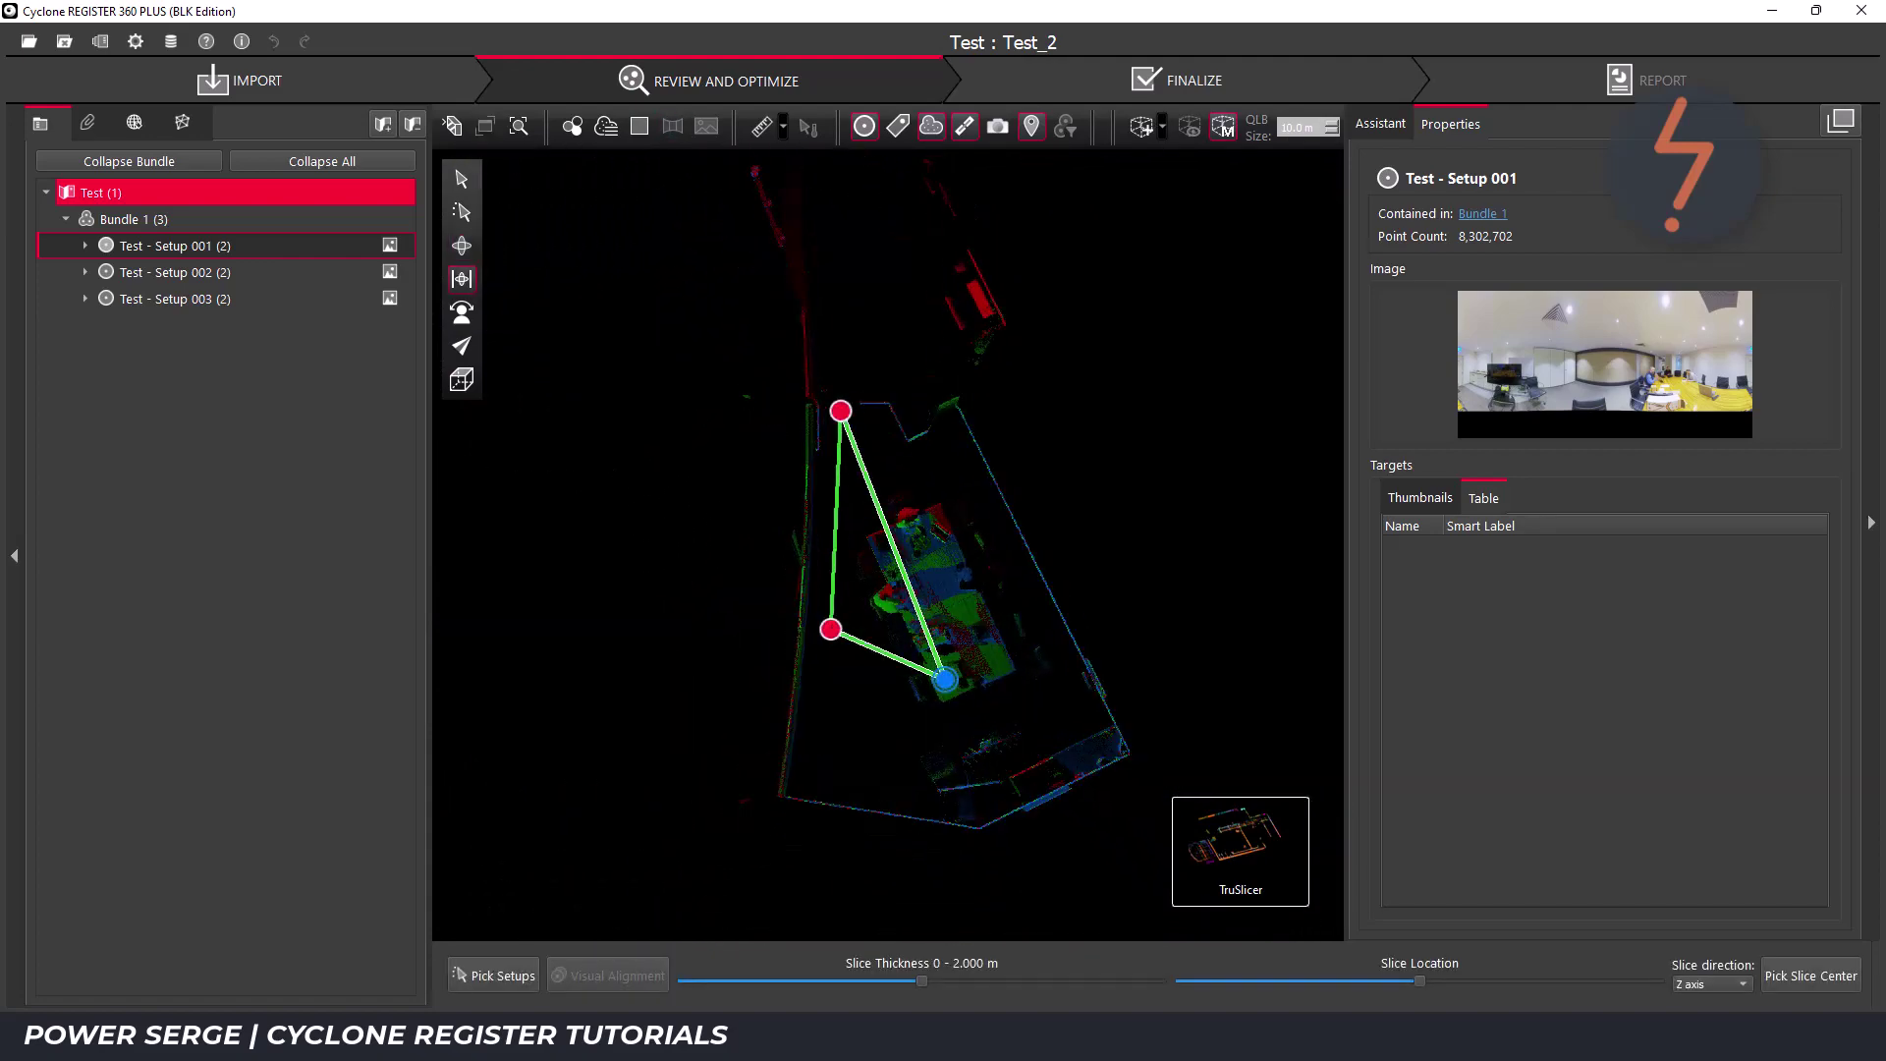
{"action": "left_click", "coordinate": [1162, 126]}
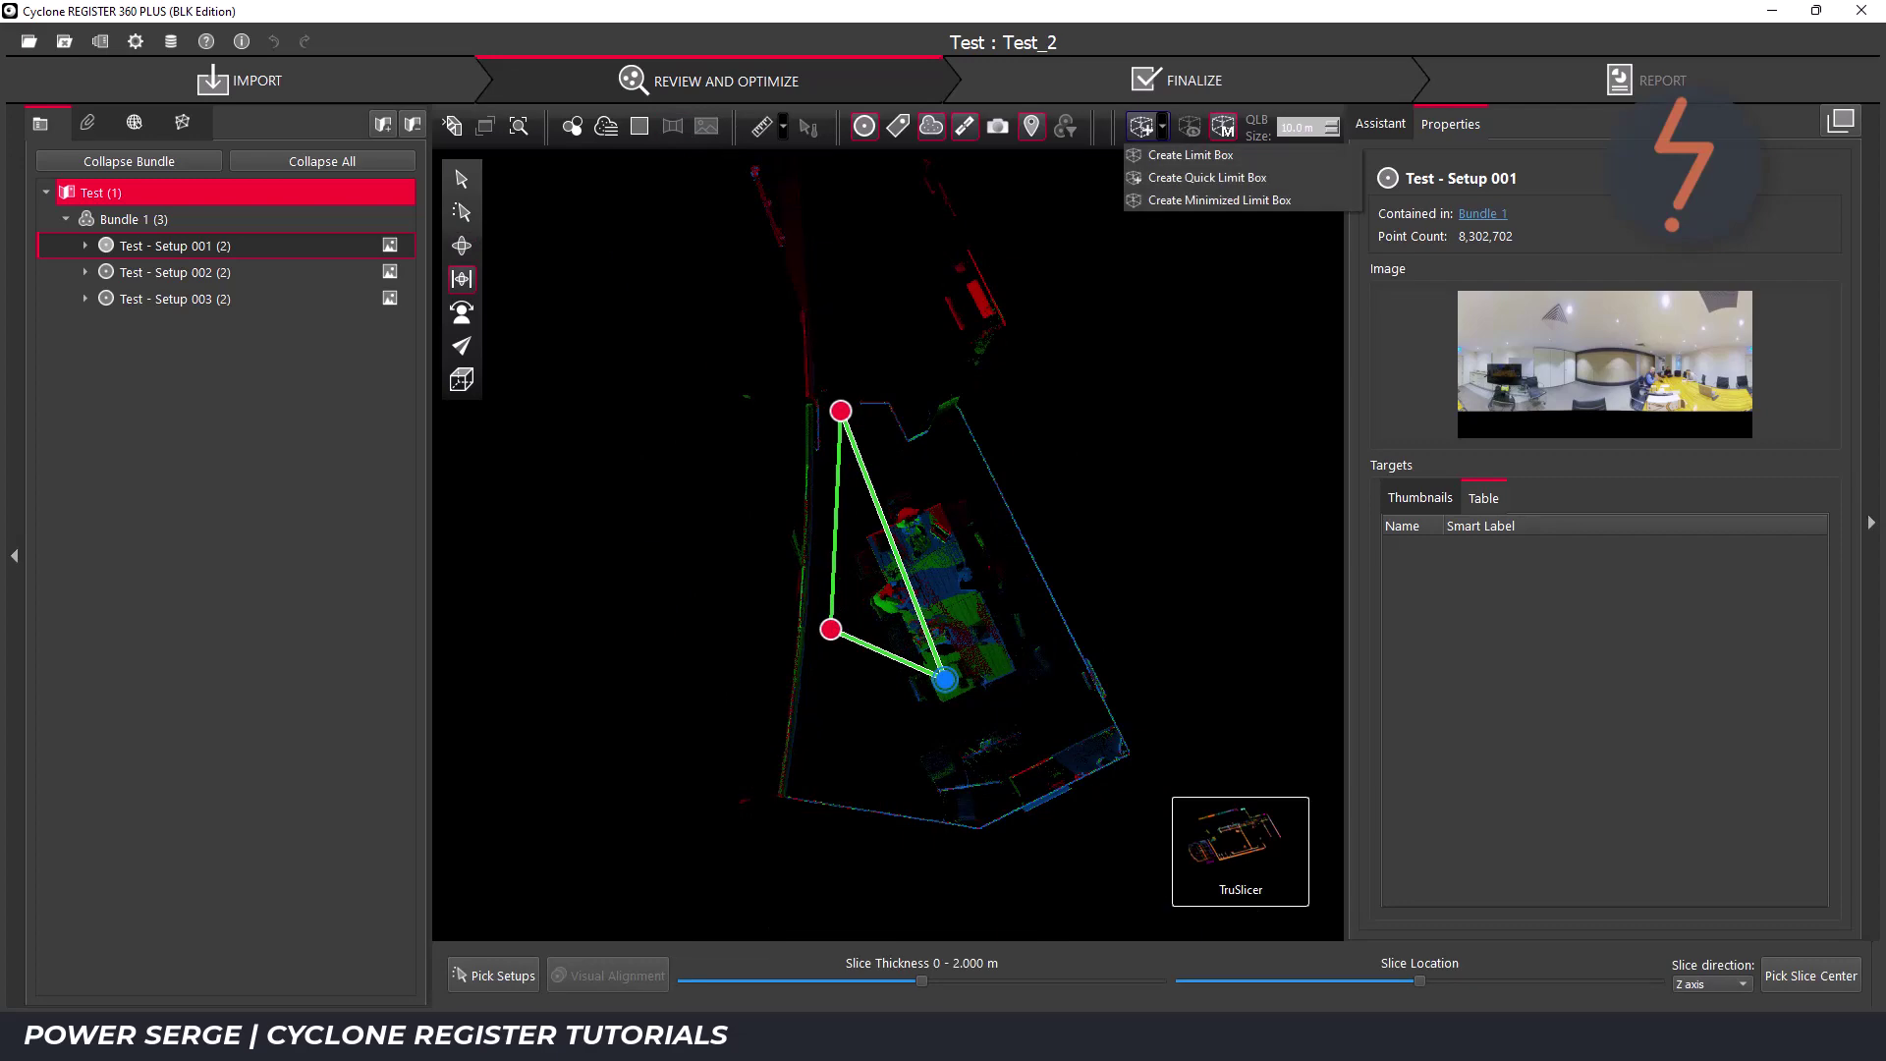
{"action": "left_click", "coordinate": [1208, 177]}
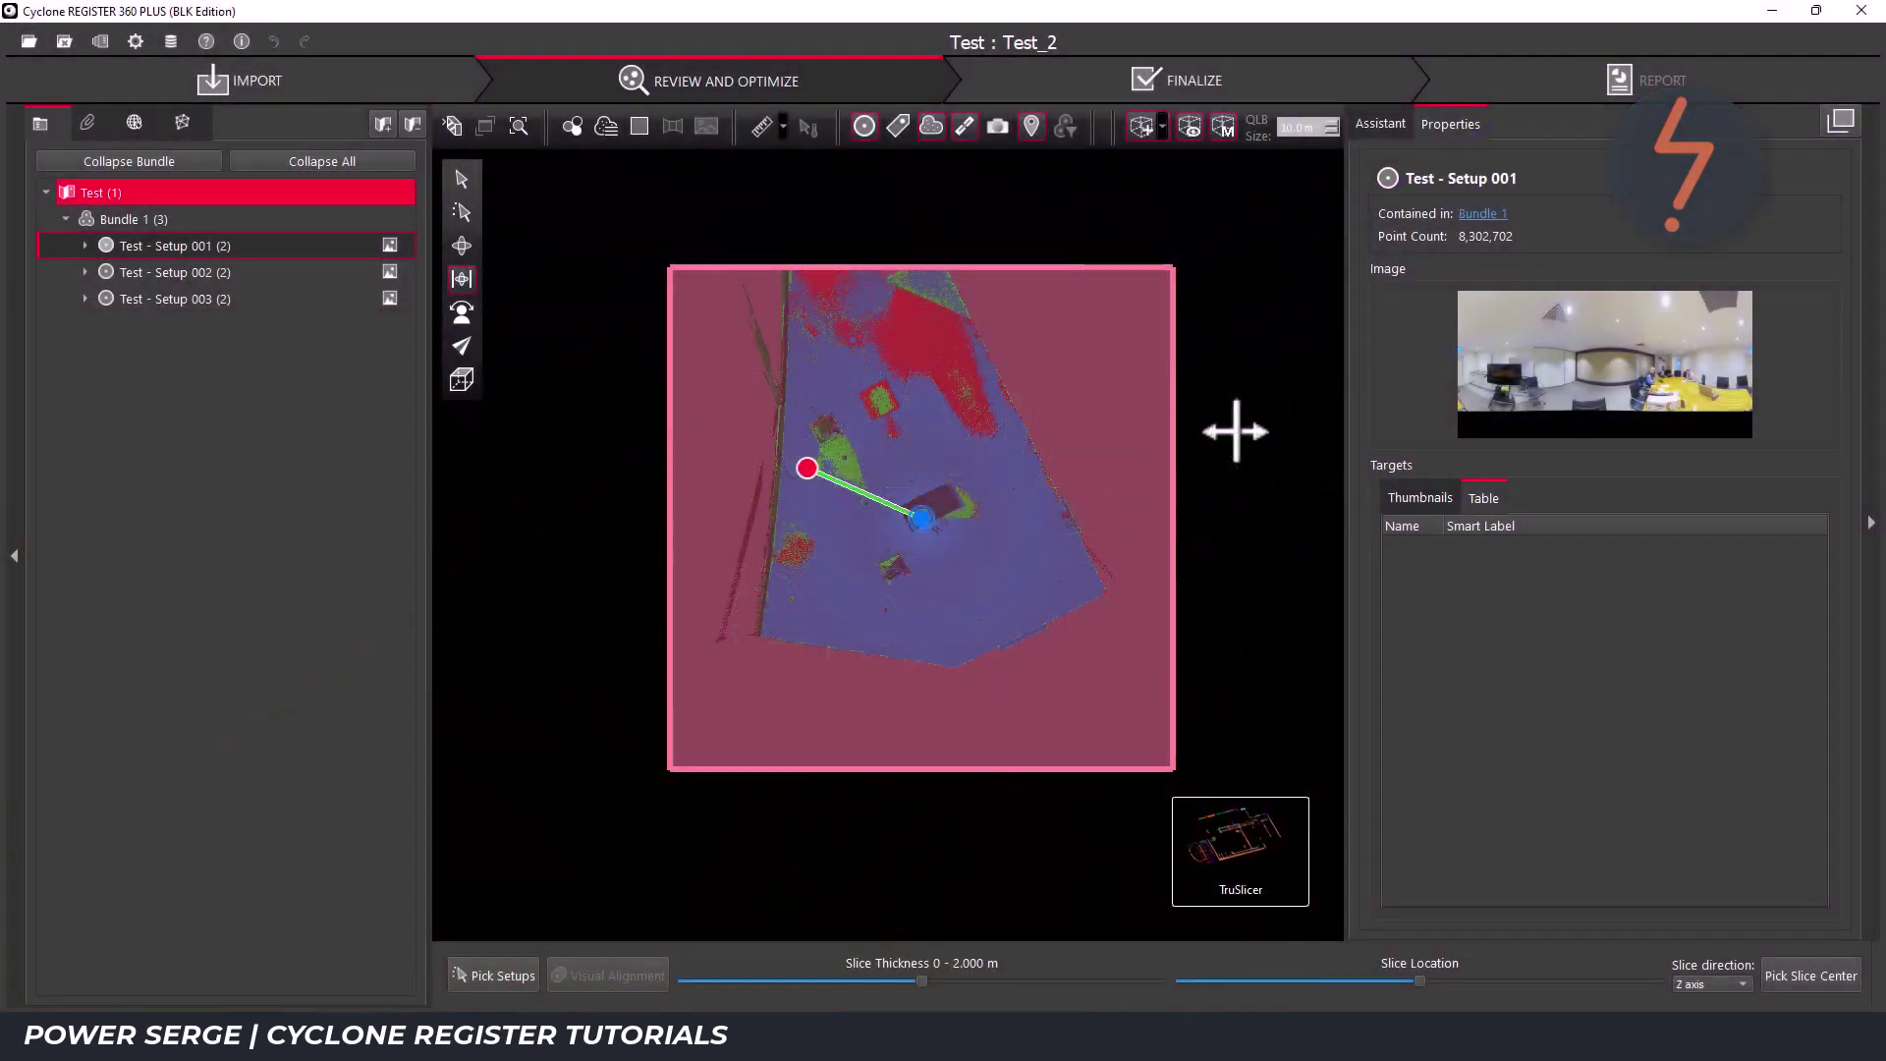
{"action": "left_click", "coordinate": [1338, 958]}
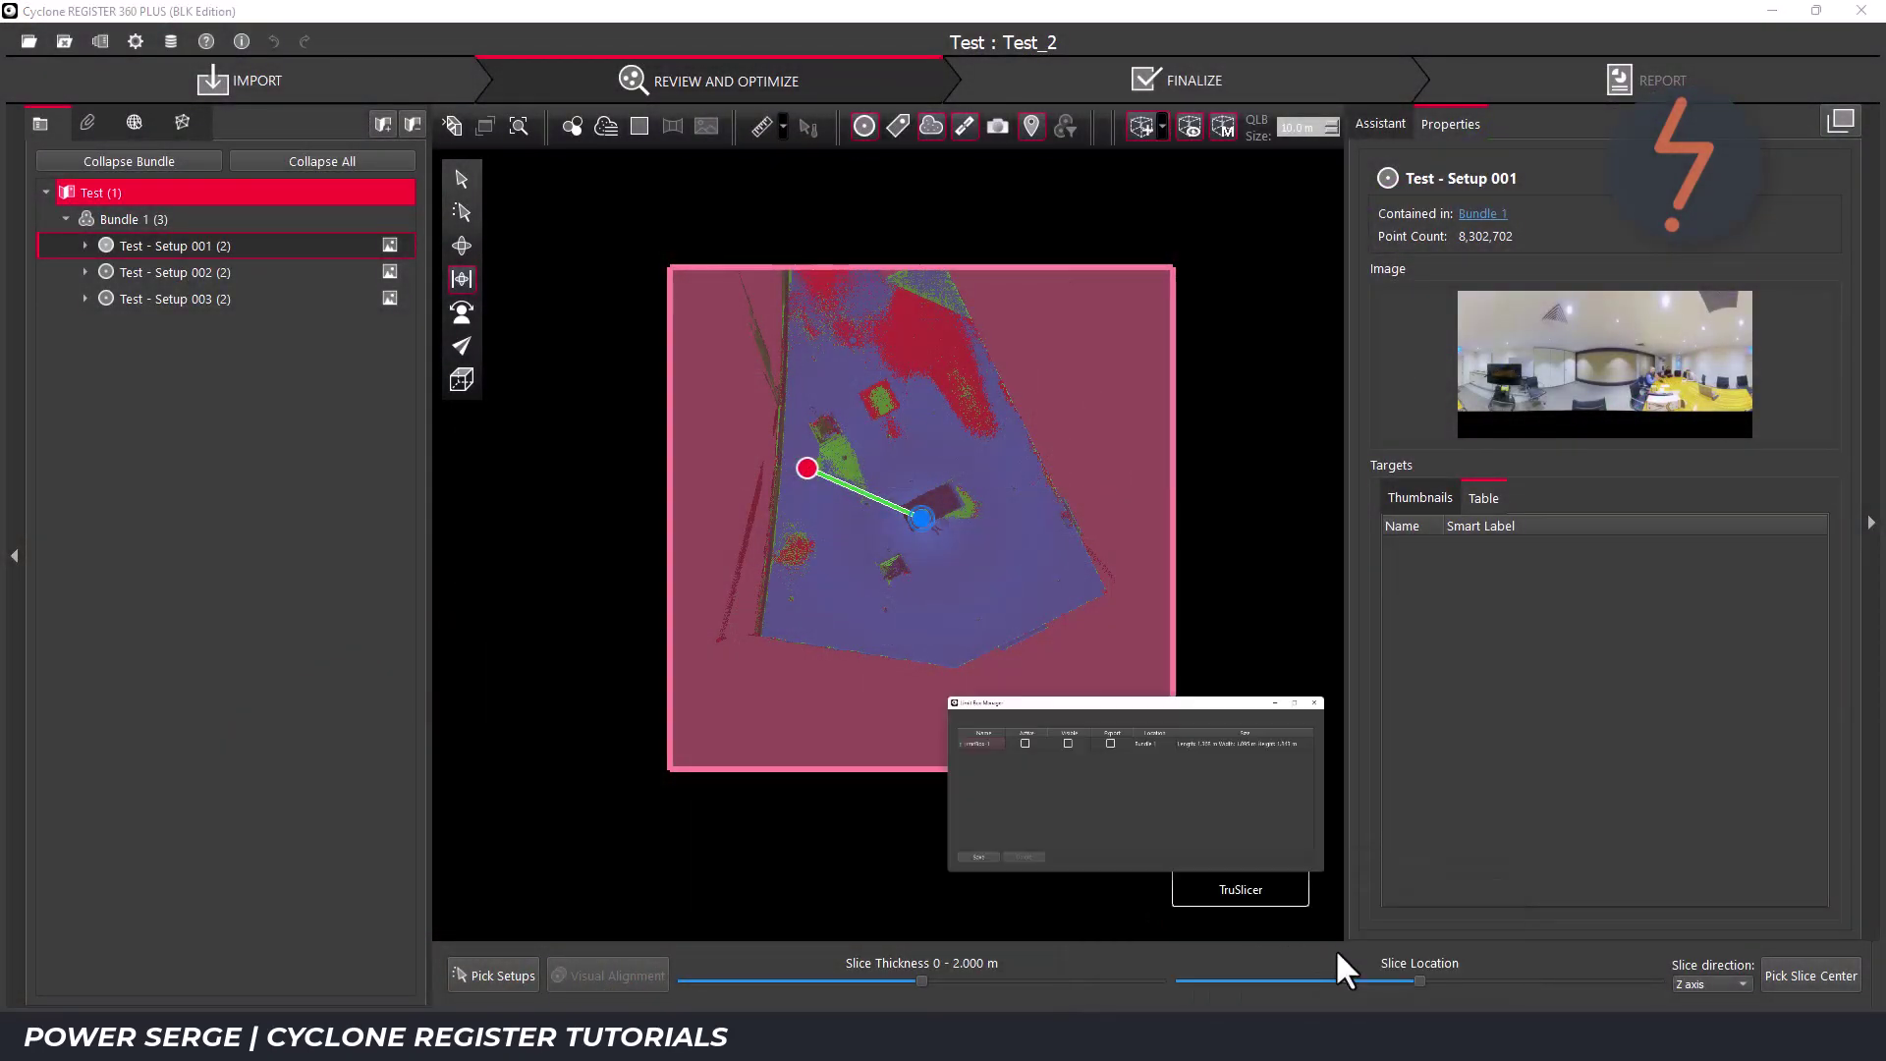
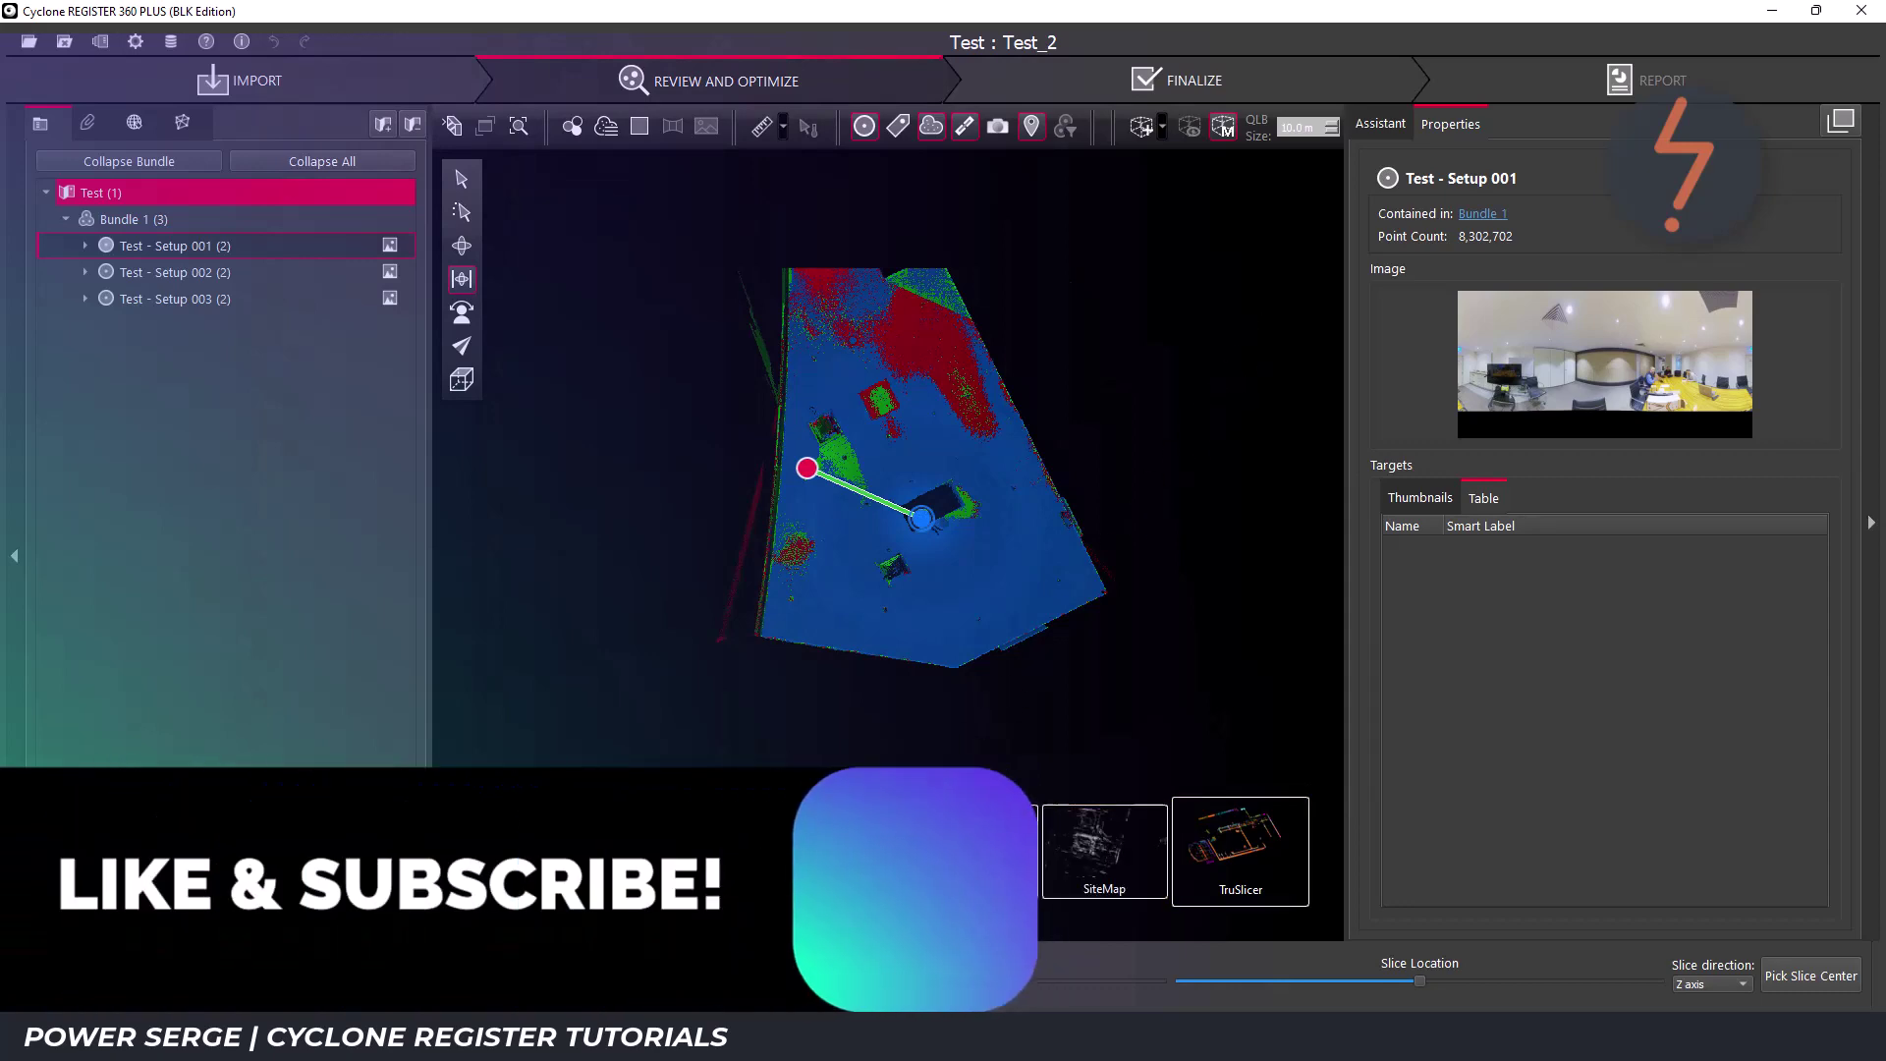
- Show LimitBox-2 in the Bundle Cloud and move its faces inward to about 6.30 m wide and 5.32 m high, cutting off the ceiling
{"action": "left_click", "coordinate": [861, 869]}
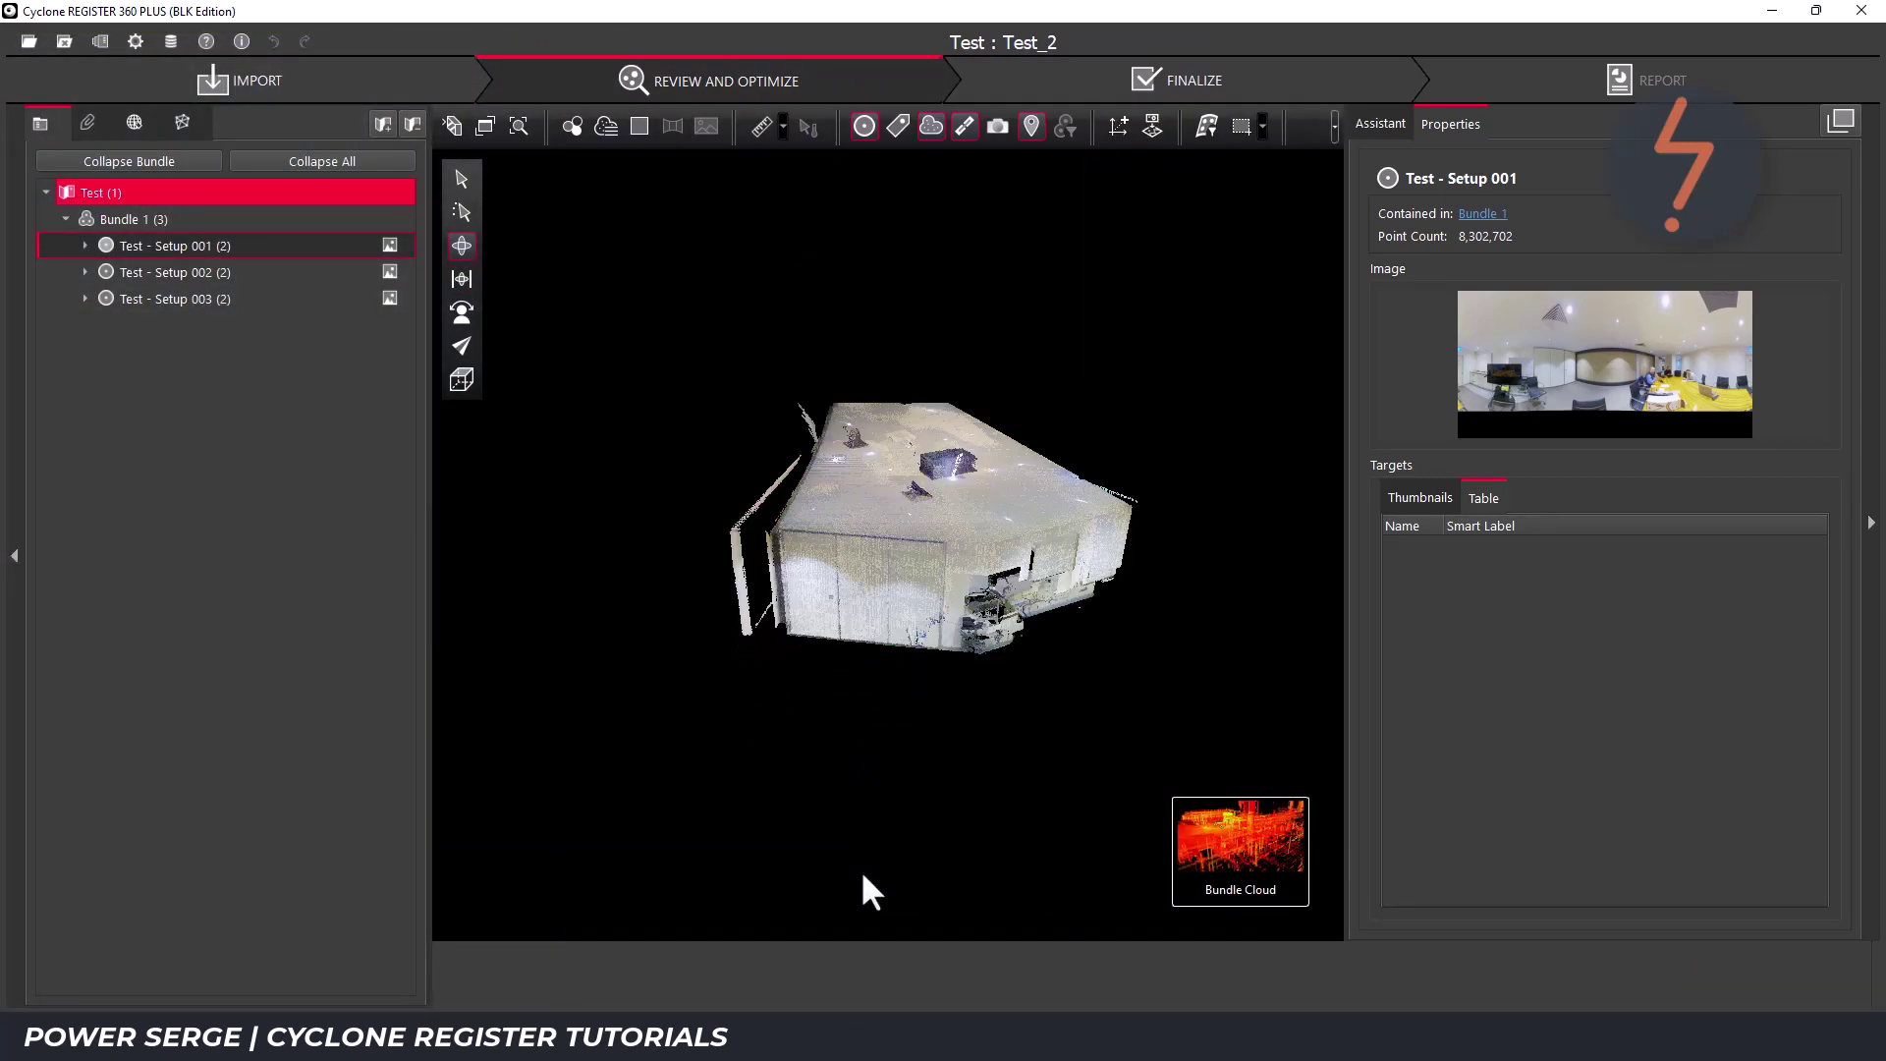
{"action": "mouse_move", "coordinate": [1299, 1044]}
{"action": "left_click", "coordinate": [1354, 934]}
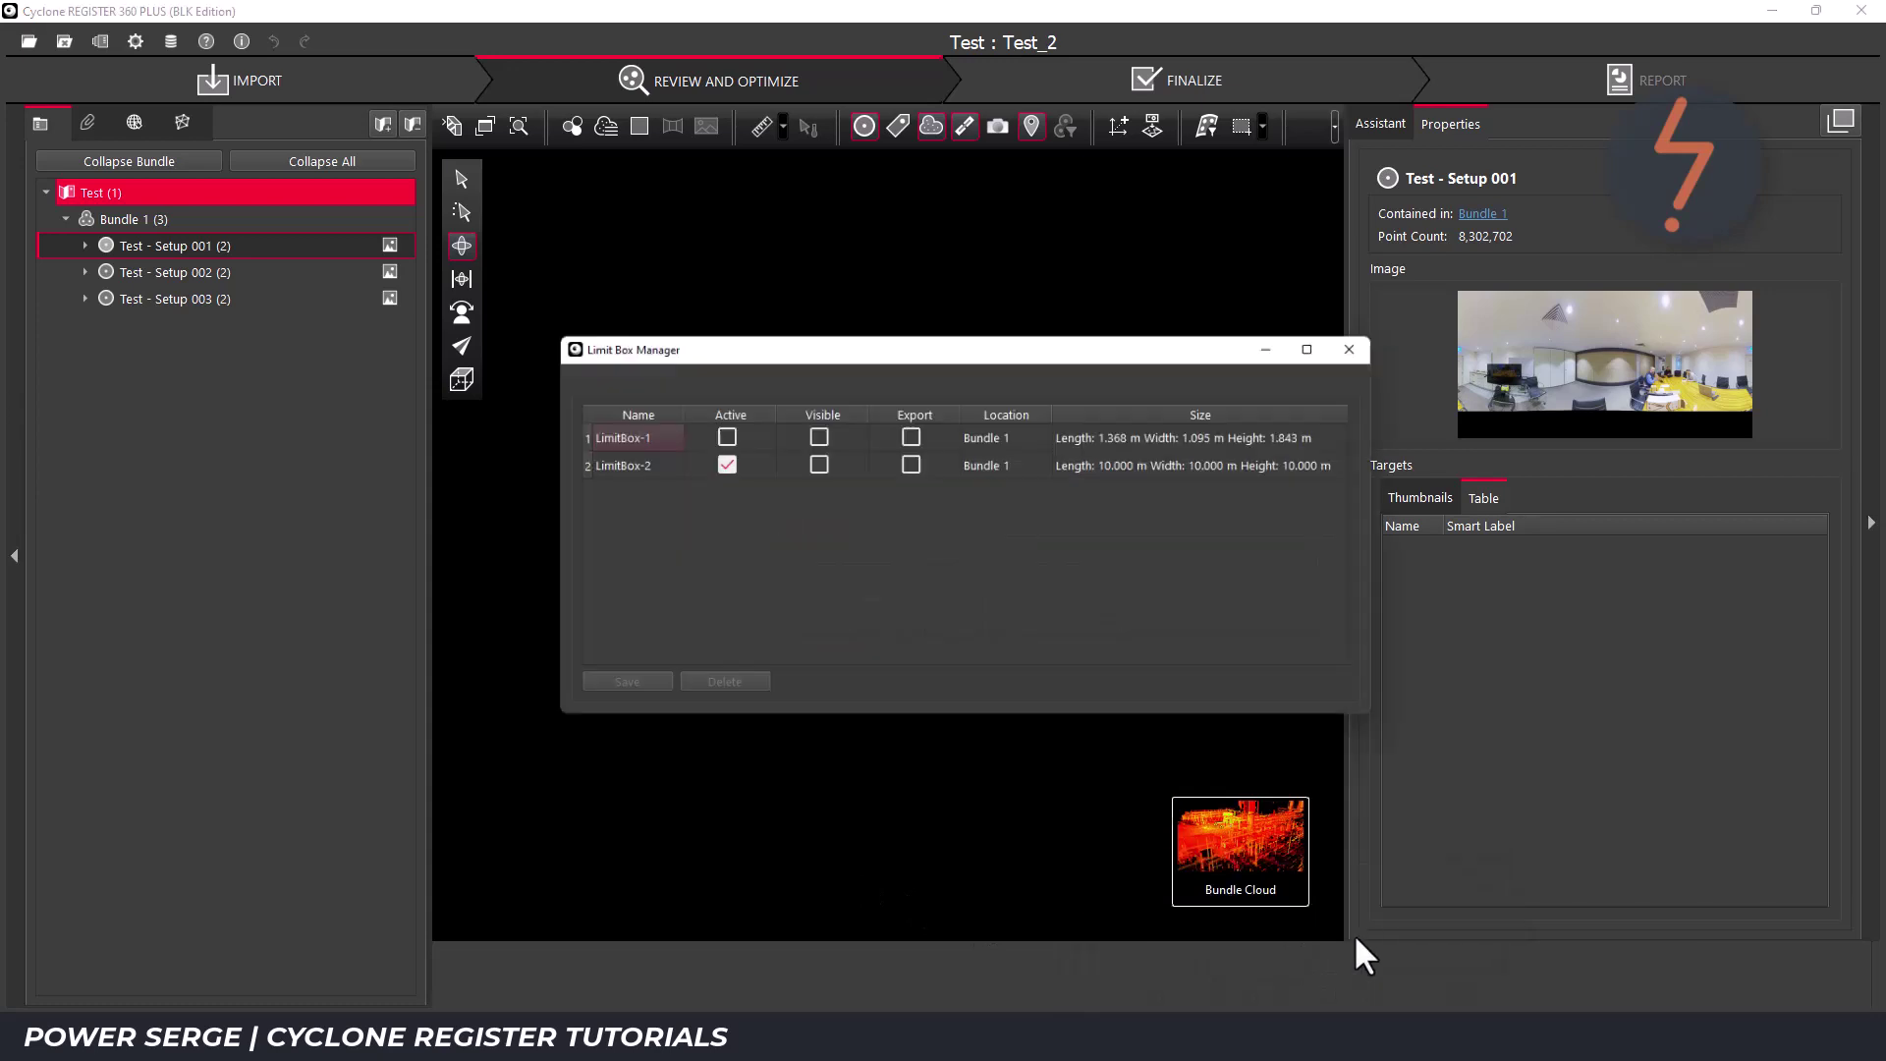
{"action": "left_click", "coordinate": [787, 428]}
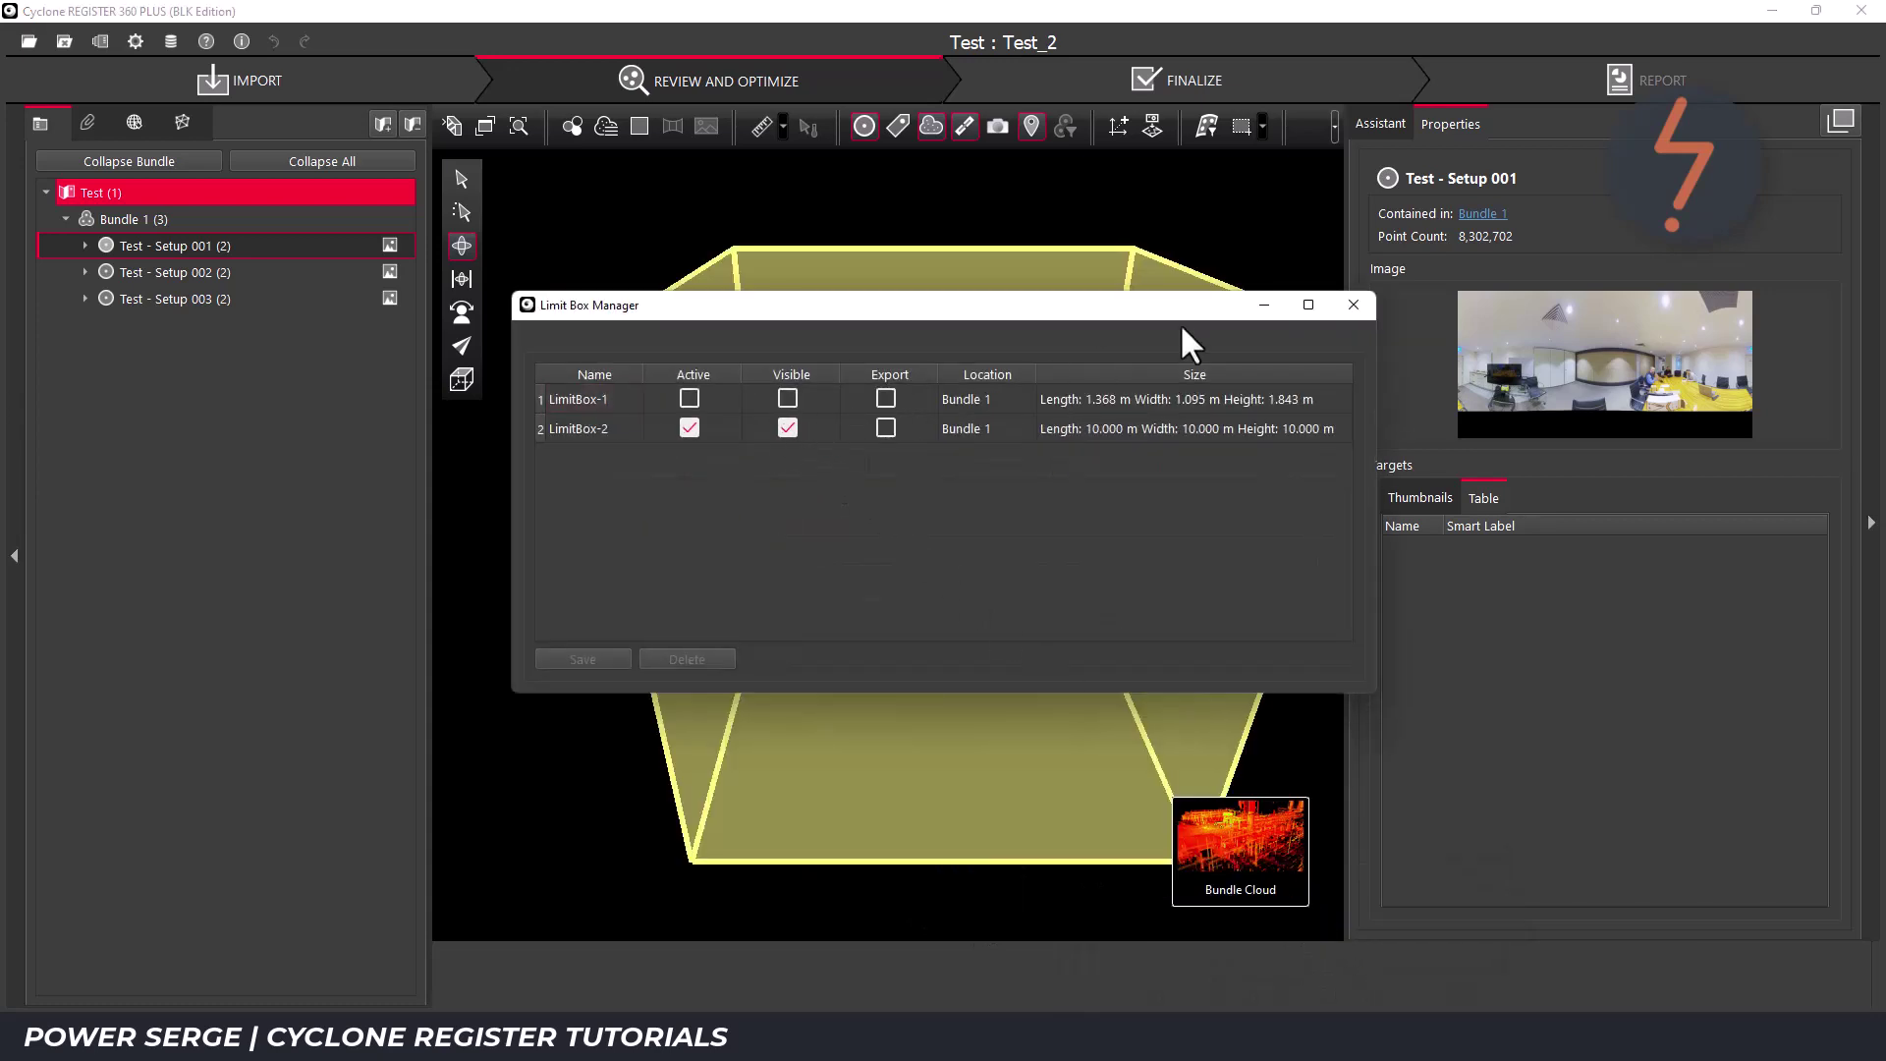
{"action": "left_click", "coordinate": [1260, 305]}
{"action": "left_click_drag", "start_coordinate": [987, 734], "coordinate": [972, 613]}
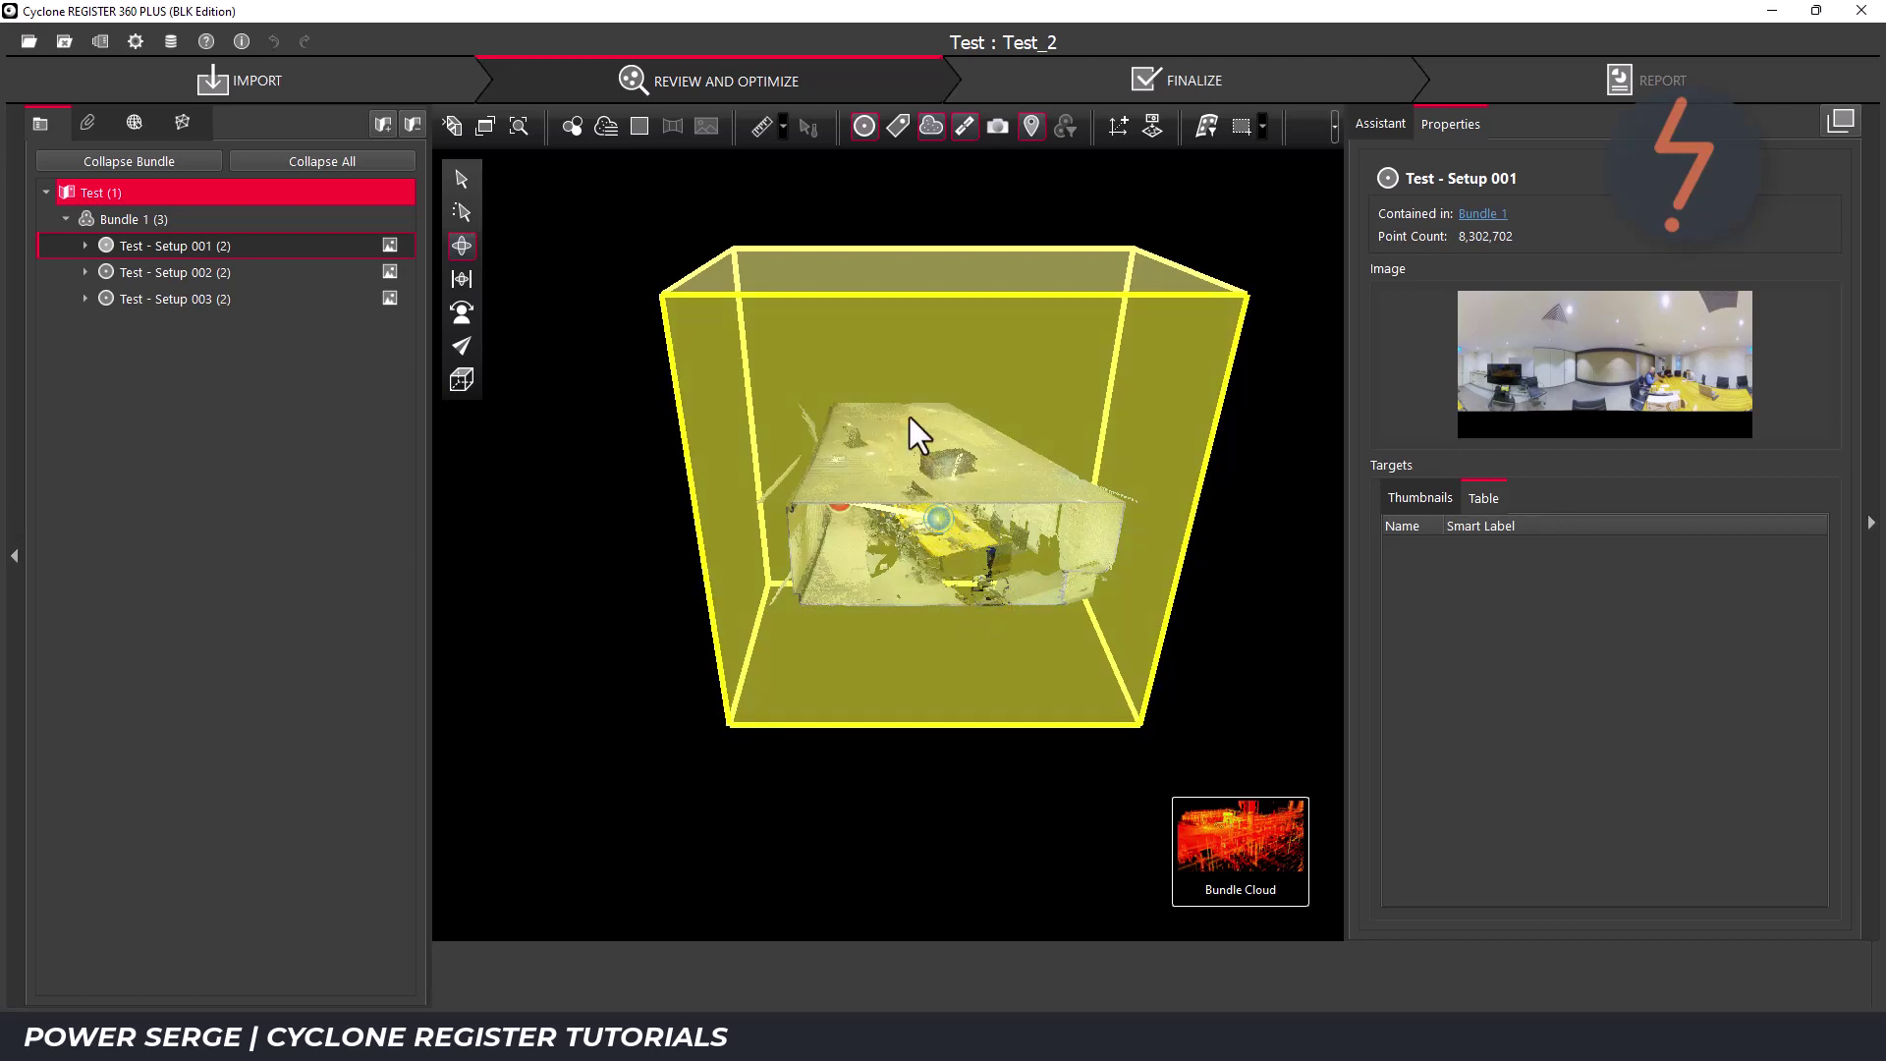
{"action": "left_click_drag", "start_coordinate": [863, 269], "coordinate": [929, 475]}
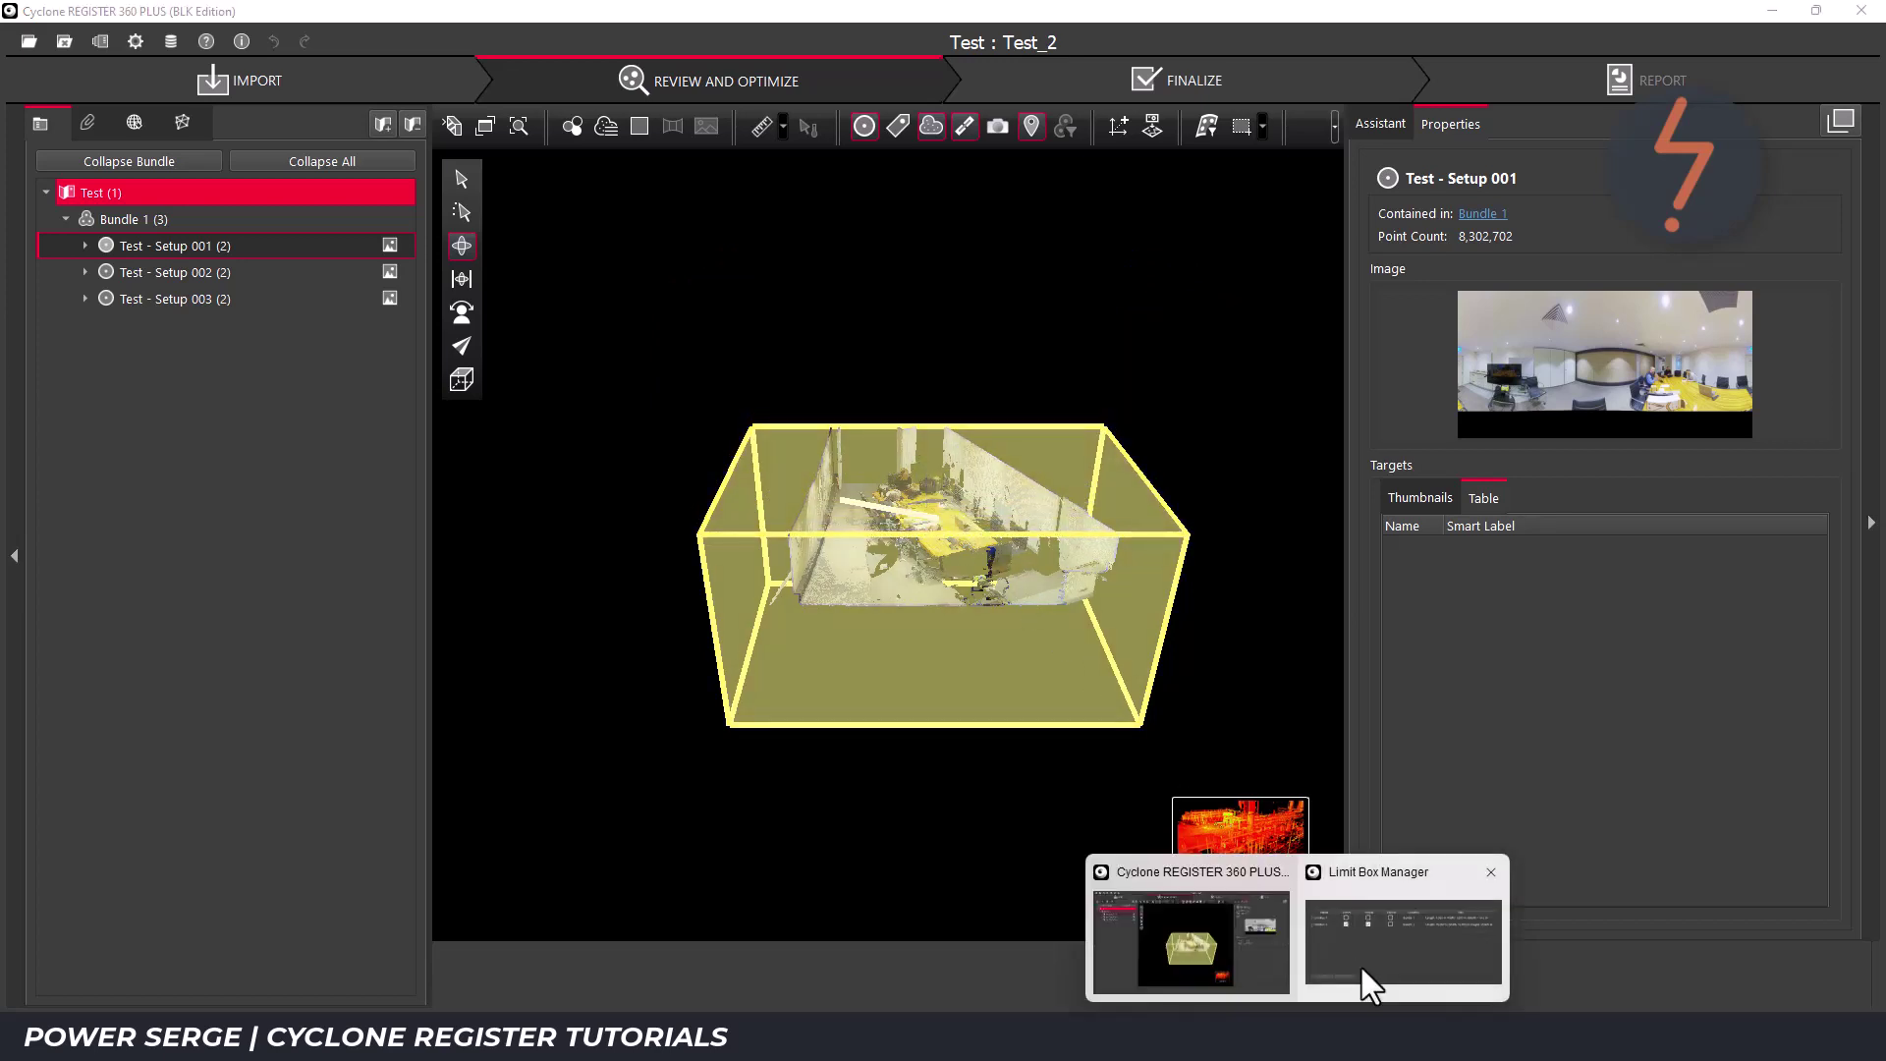
- Hide LimitBox-2 and examine the cropped room cloud with its ceiling cut away
{"action": "left_click", "coordinate": [1358, 963]}
{"action": "left_click", "coordinate": [787, 427]}
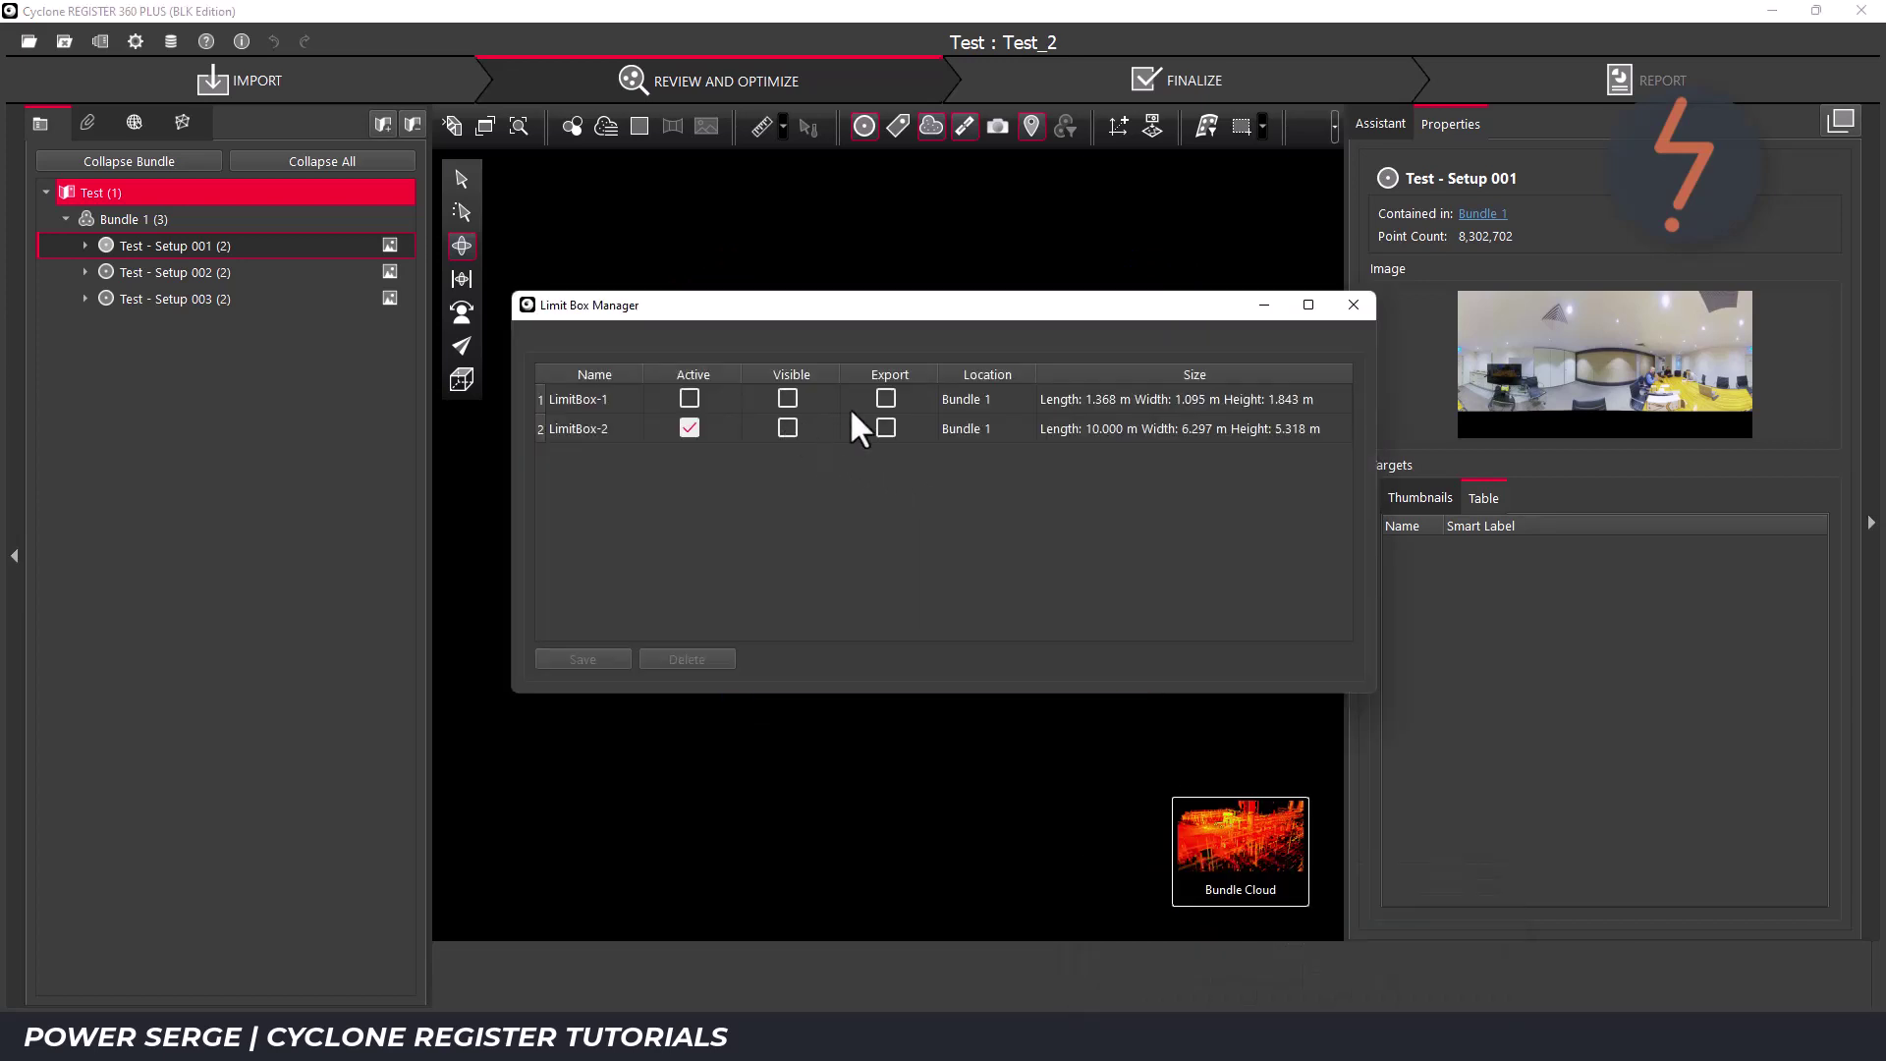
{"action": "left_click", "coordinate": [1257, 306]}
{"action": "left_click_drag", "start_coordinate": [1067, 575], "coordinate": [857, 552]}
{"action": "left_click_drag", "start_coordinate": [1076, 492], "coordinate": [823, 502]}
{"action": "mouse_move", "coordinate": [1303, 882]}
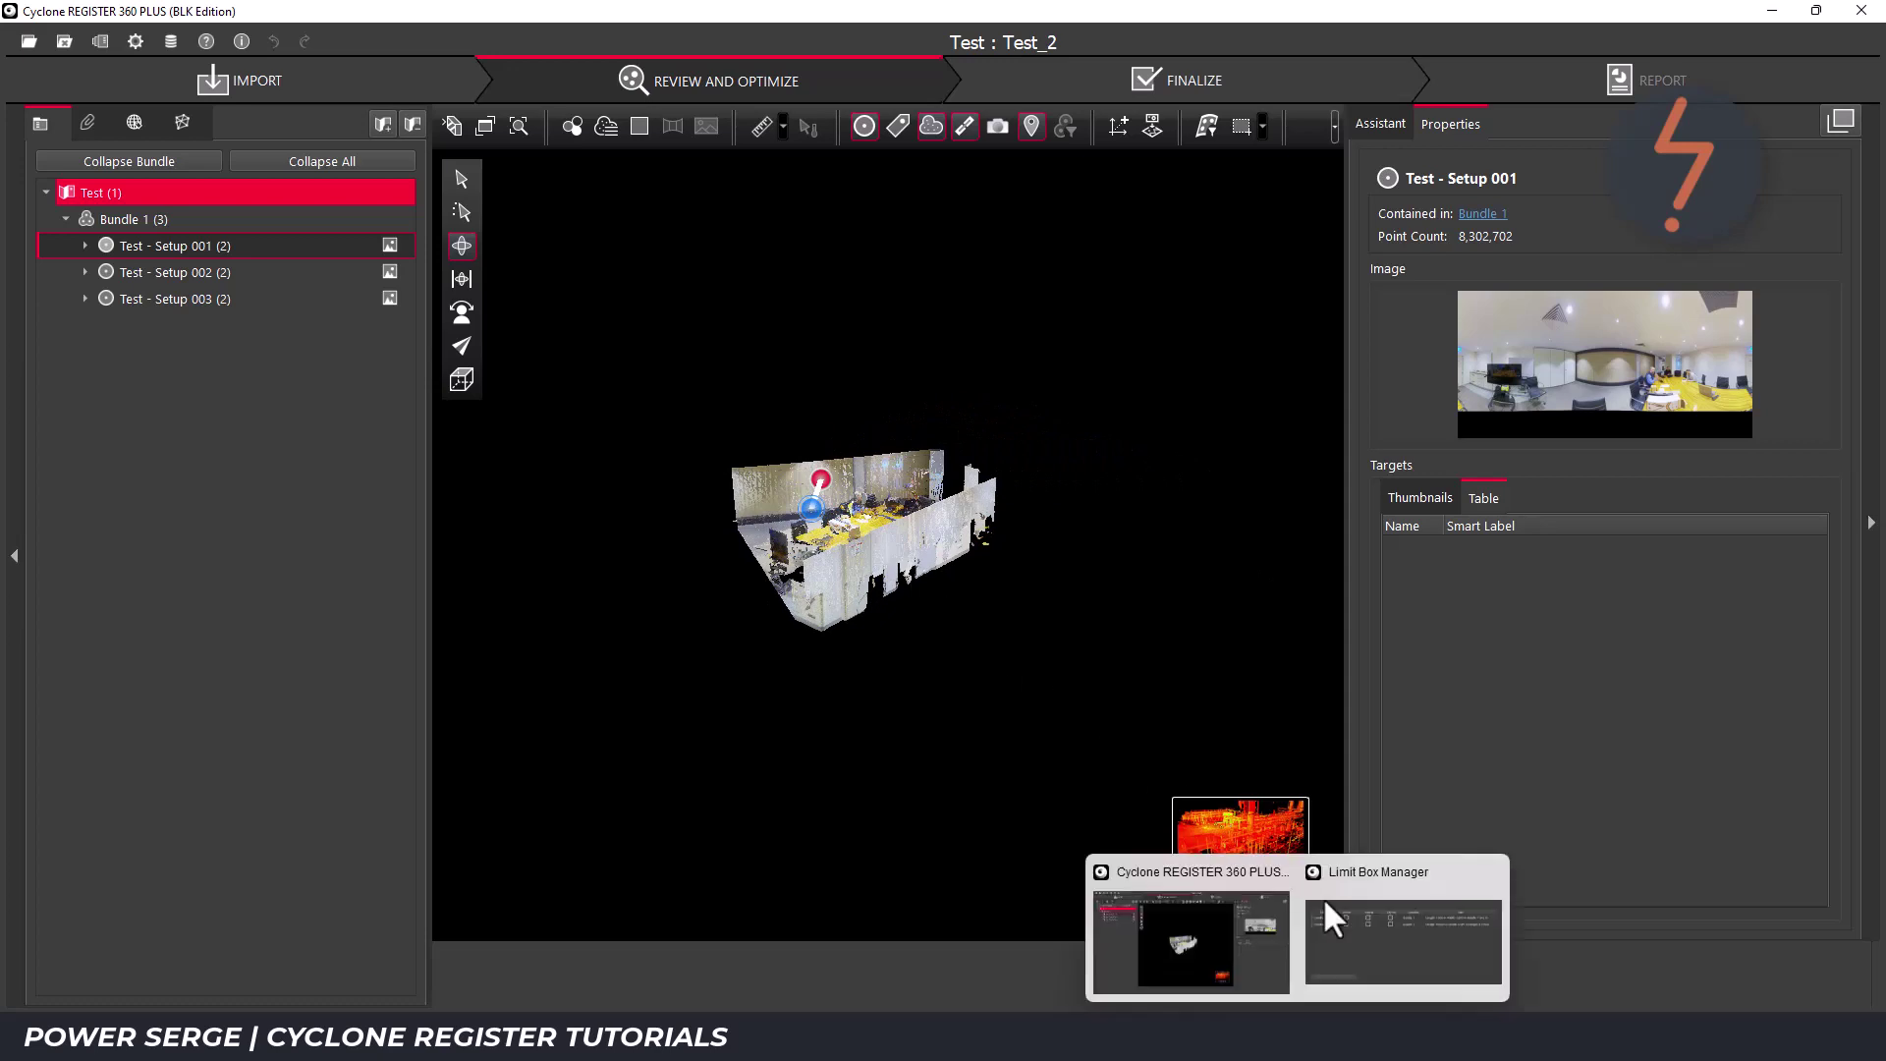
- Show LimitBox-2 again, shrink it around the meeting table to about 3.06 × 4.18 × 4.83 m, and hide it
{"action": "left_click", "coordinate": [1389, 951]}
{"action": "left_click", "coordinate": [787, 428]}
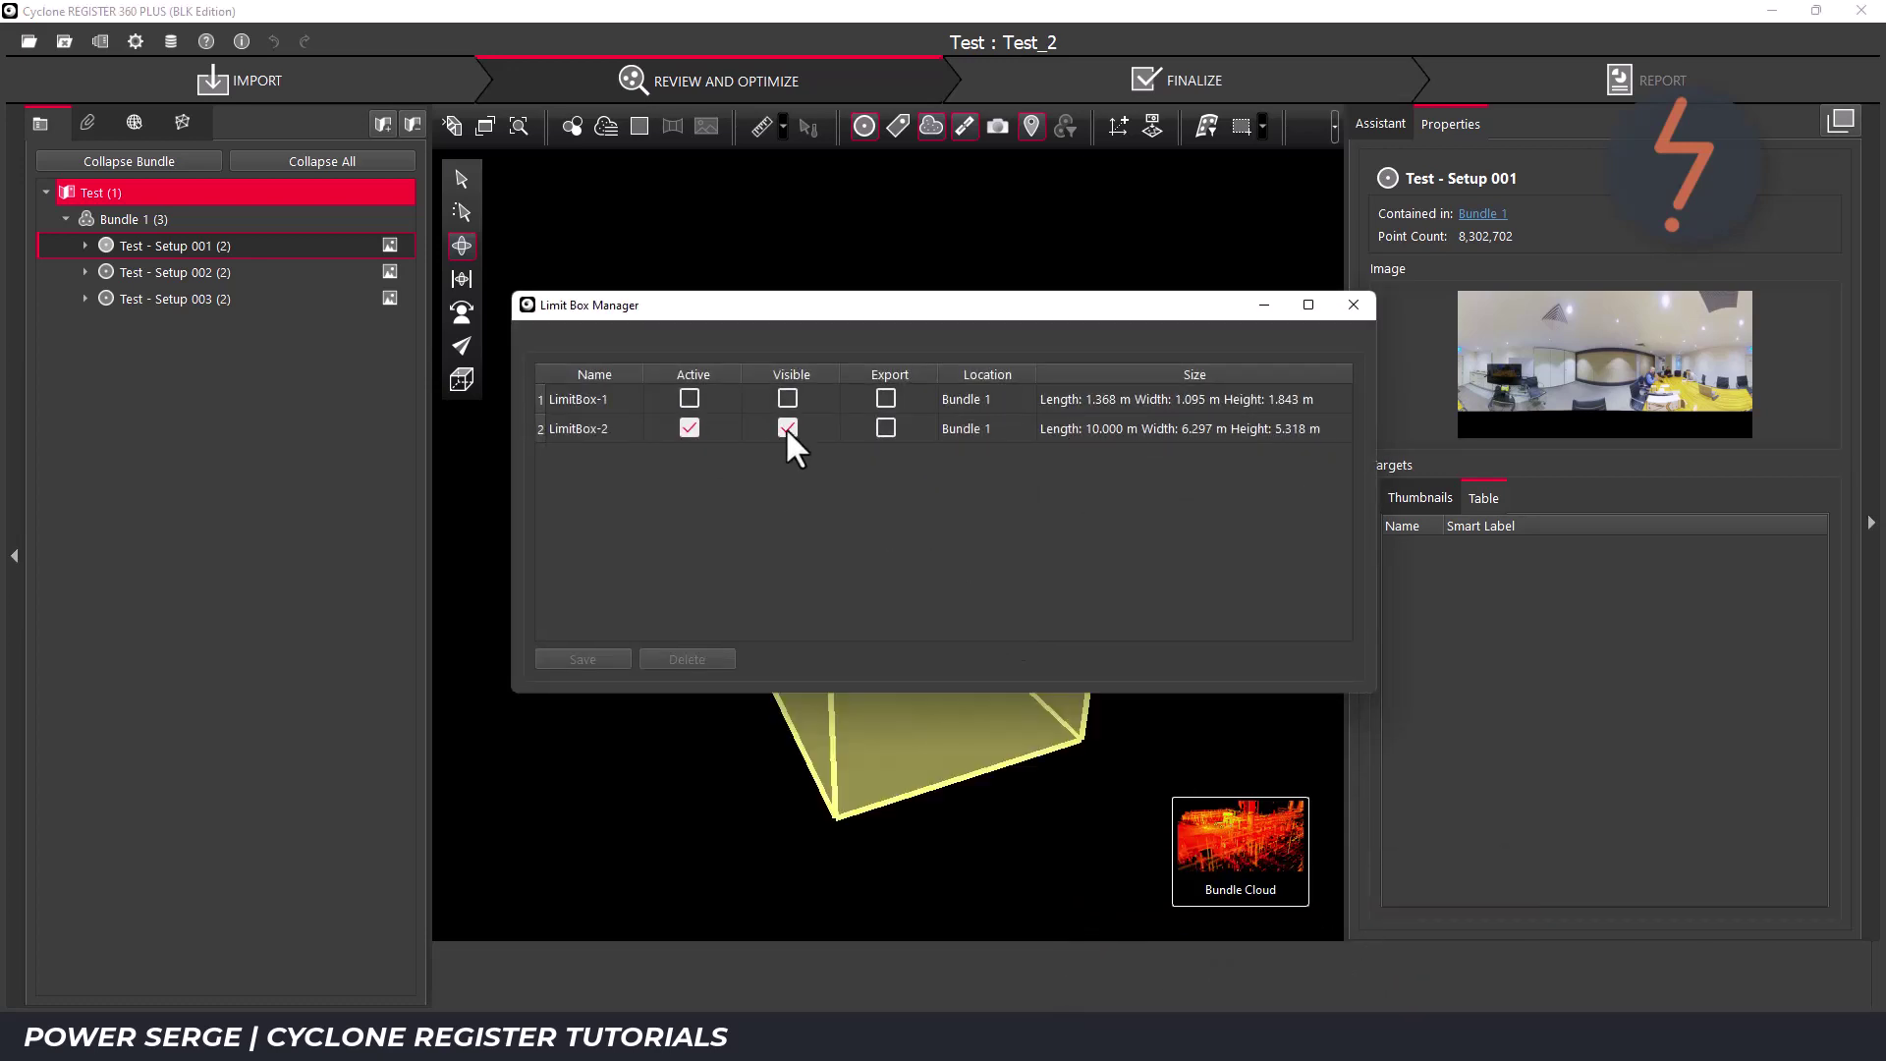
{"action": "left_click", "coordinate": [1265, 306]}
{"action": "left_click_drag", "start_coordinate": [988, 715], "coordinate": [943, 622]}
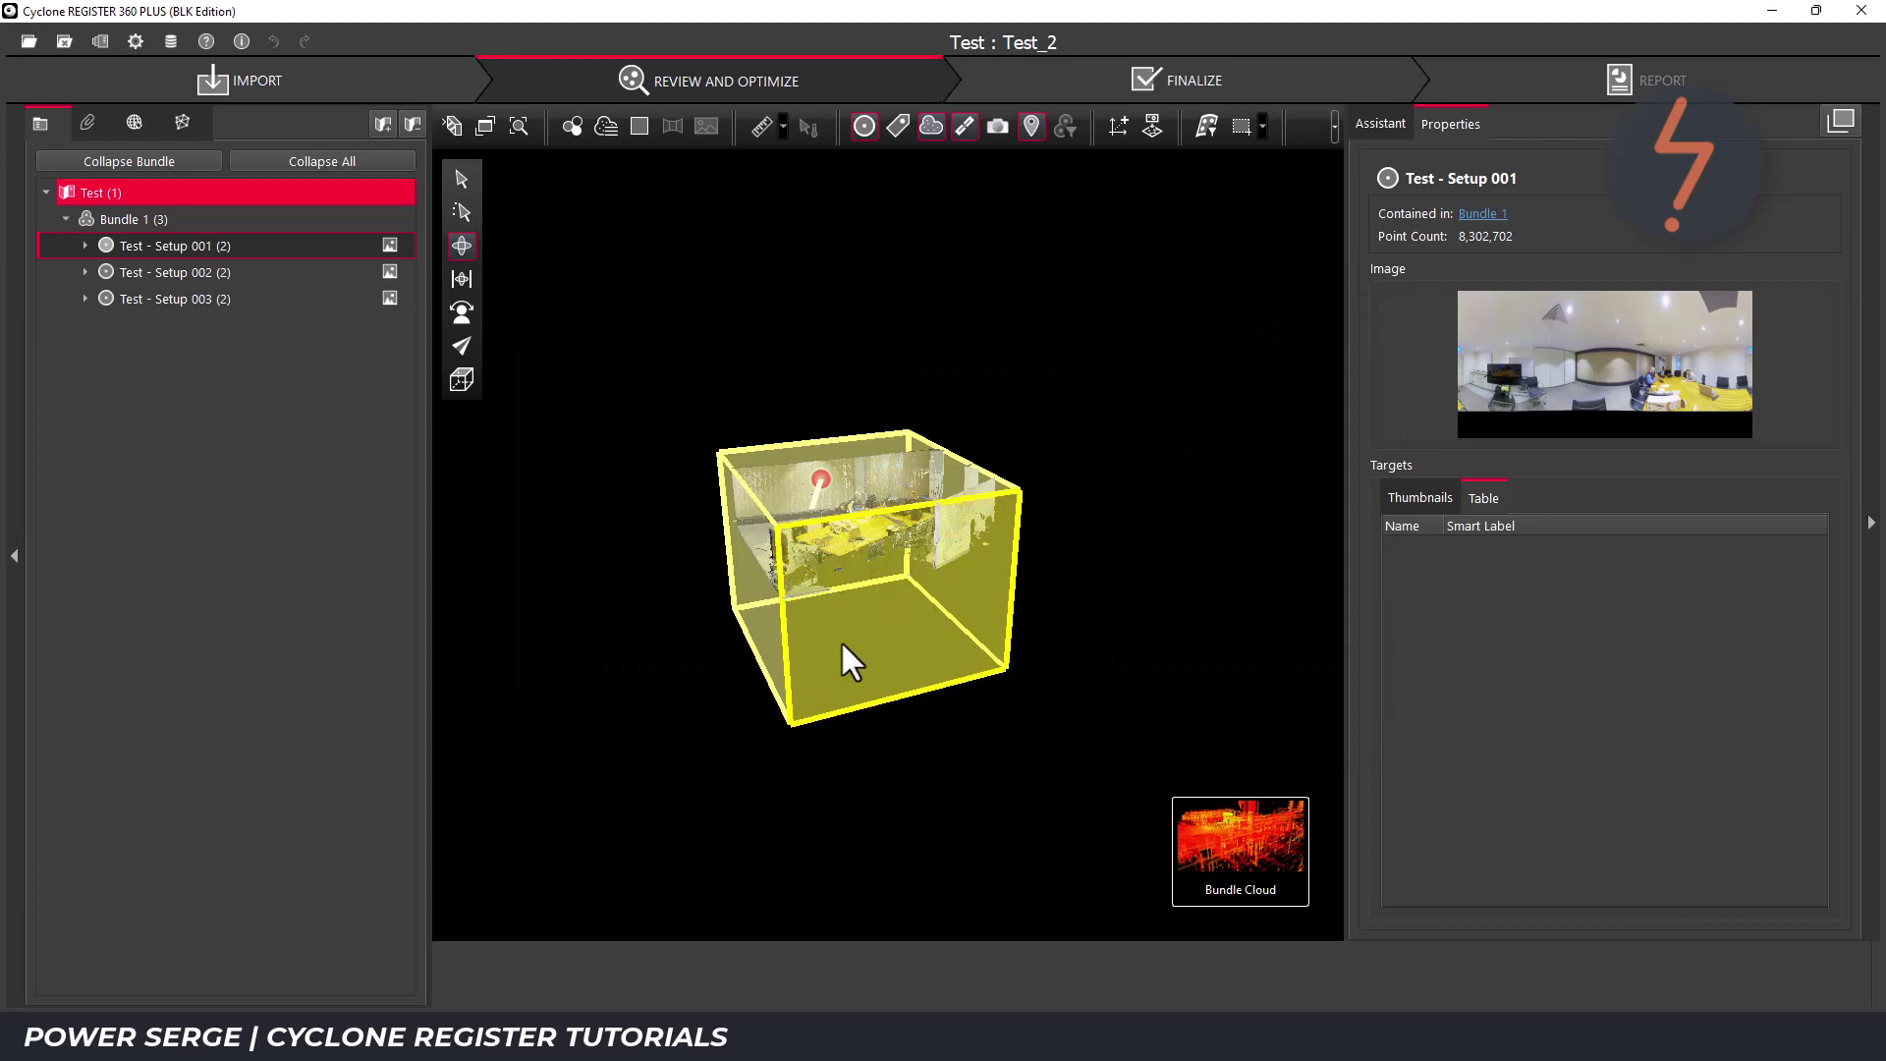
{"action": "left_click_drag", "start_coordinate": [785, 670], "coordinate": [939, 599]}
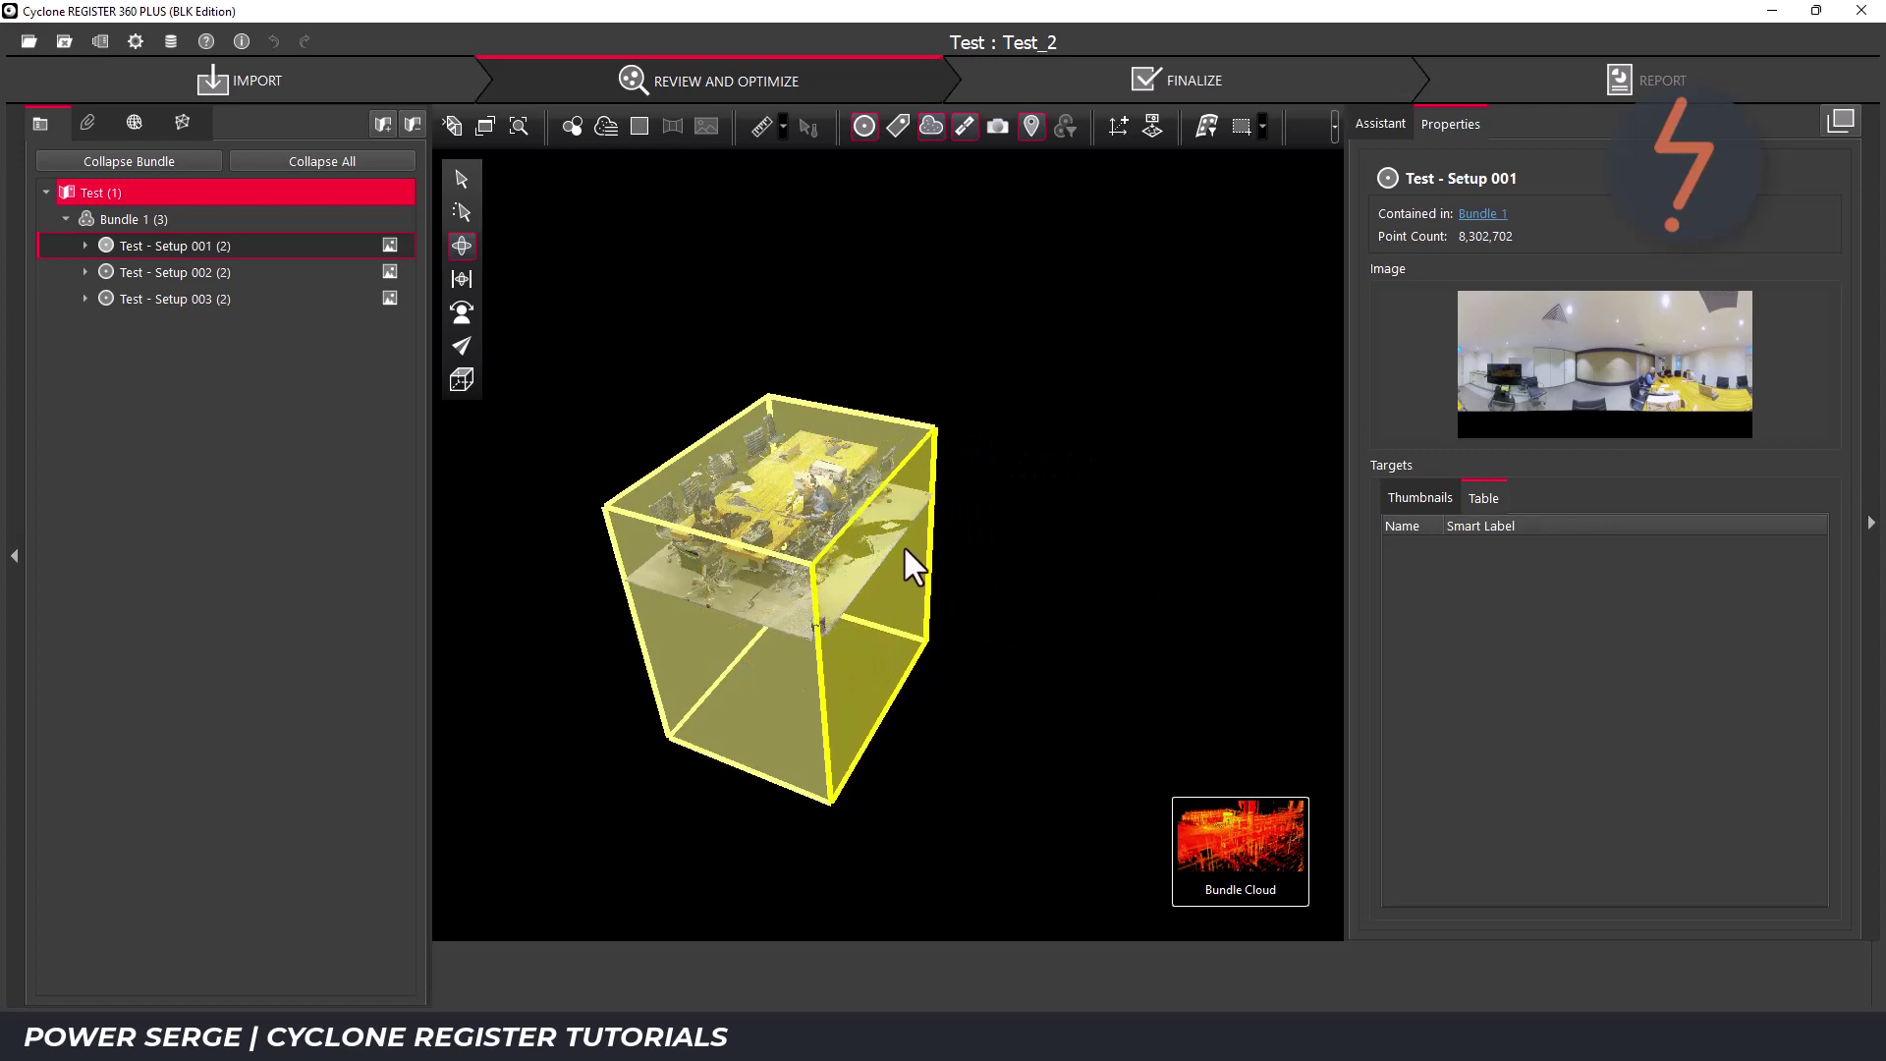
{"action": "left_click_drag", "start_coordinate": [904, 545], "coordinate": [892, 540]}
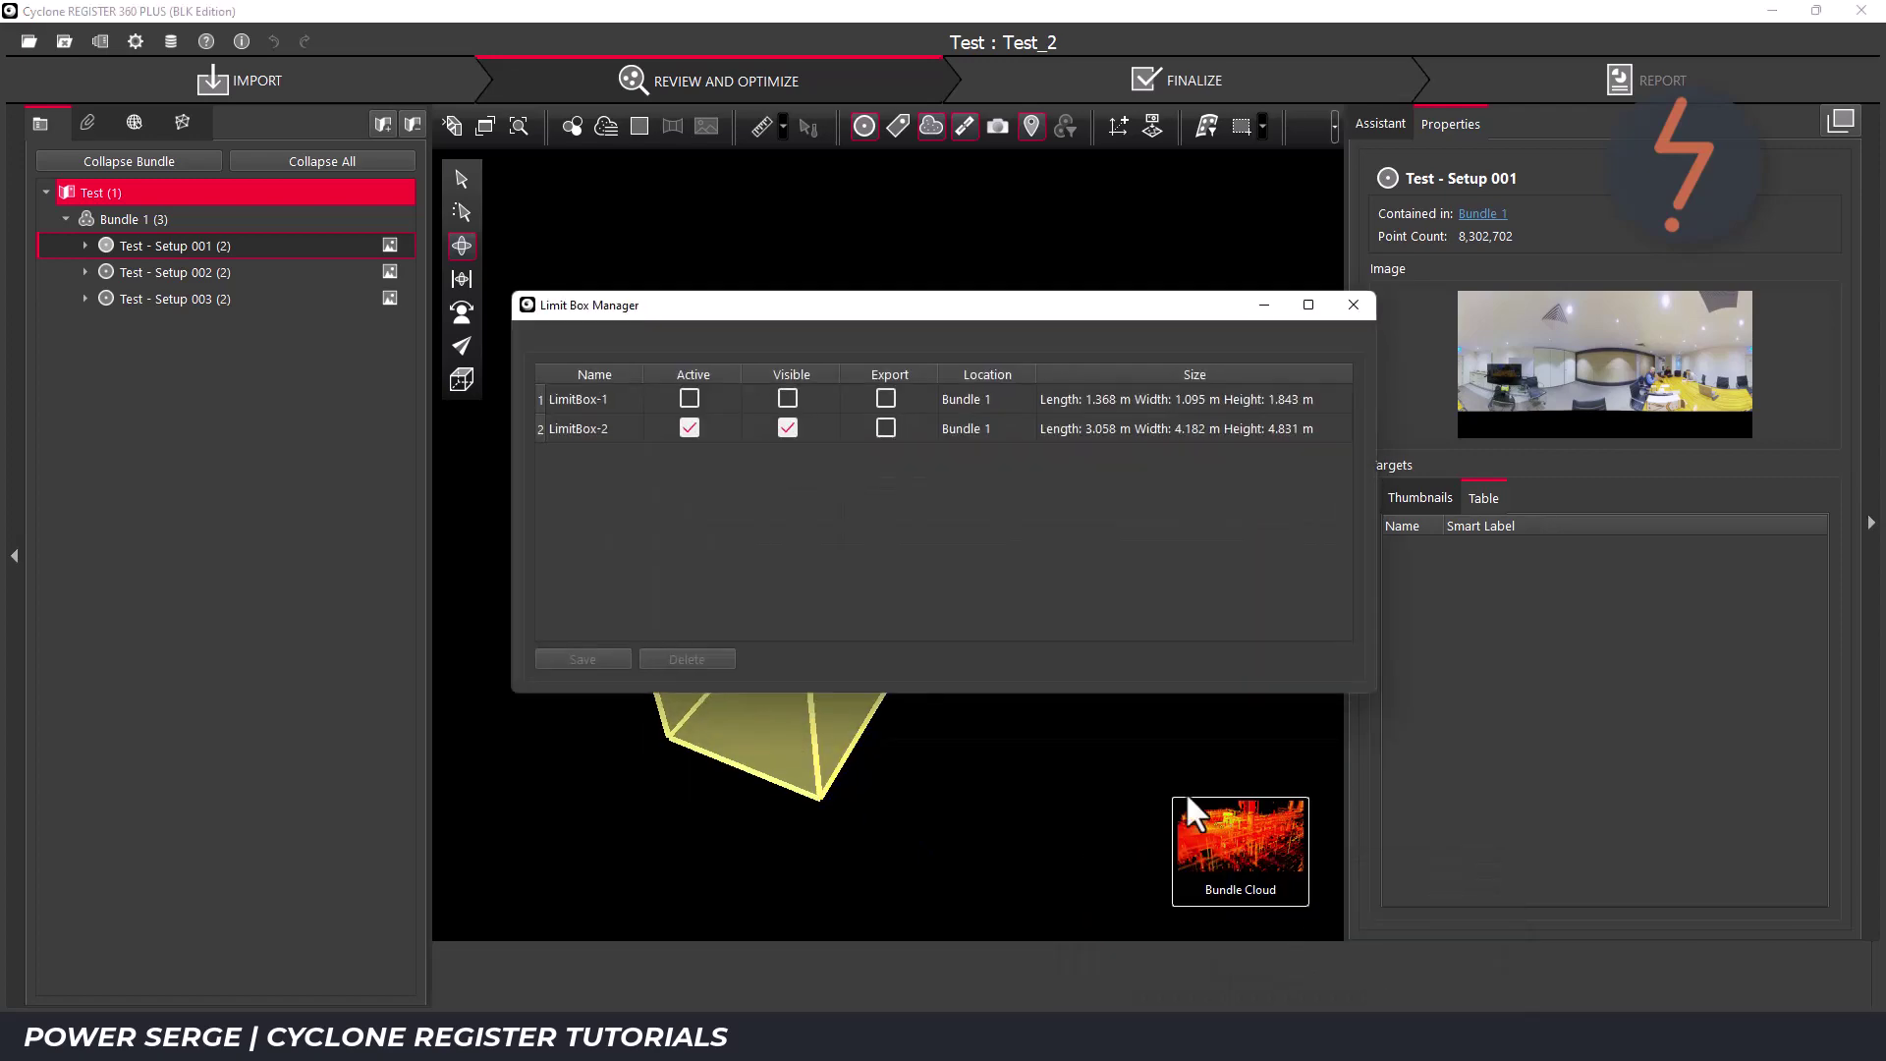
{"action": "left_click", "coordinate": [786, 431]}
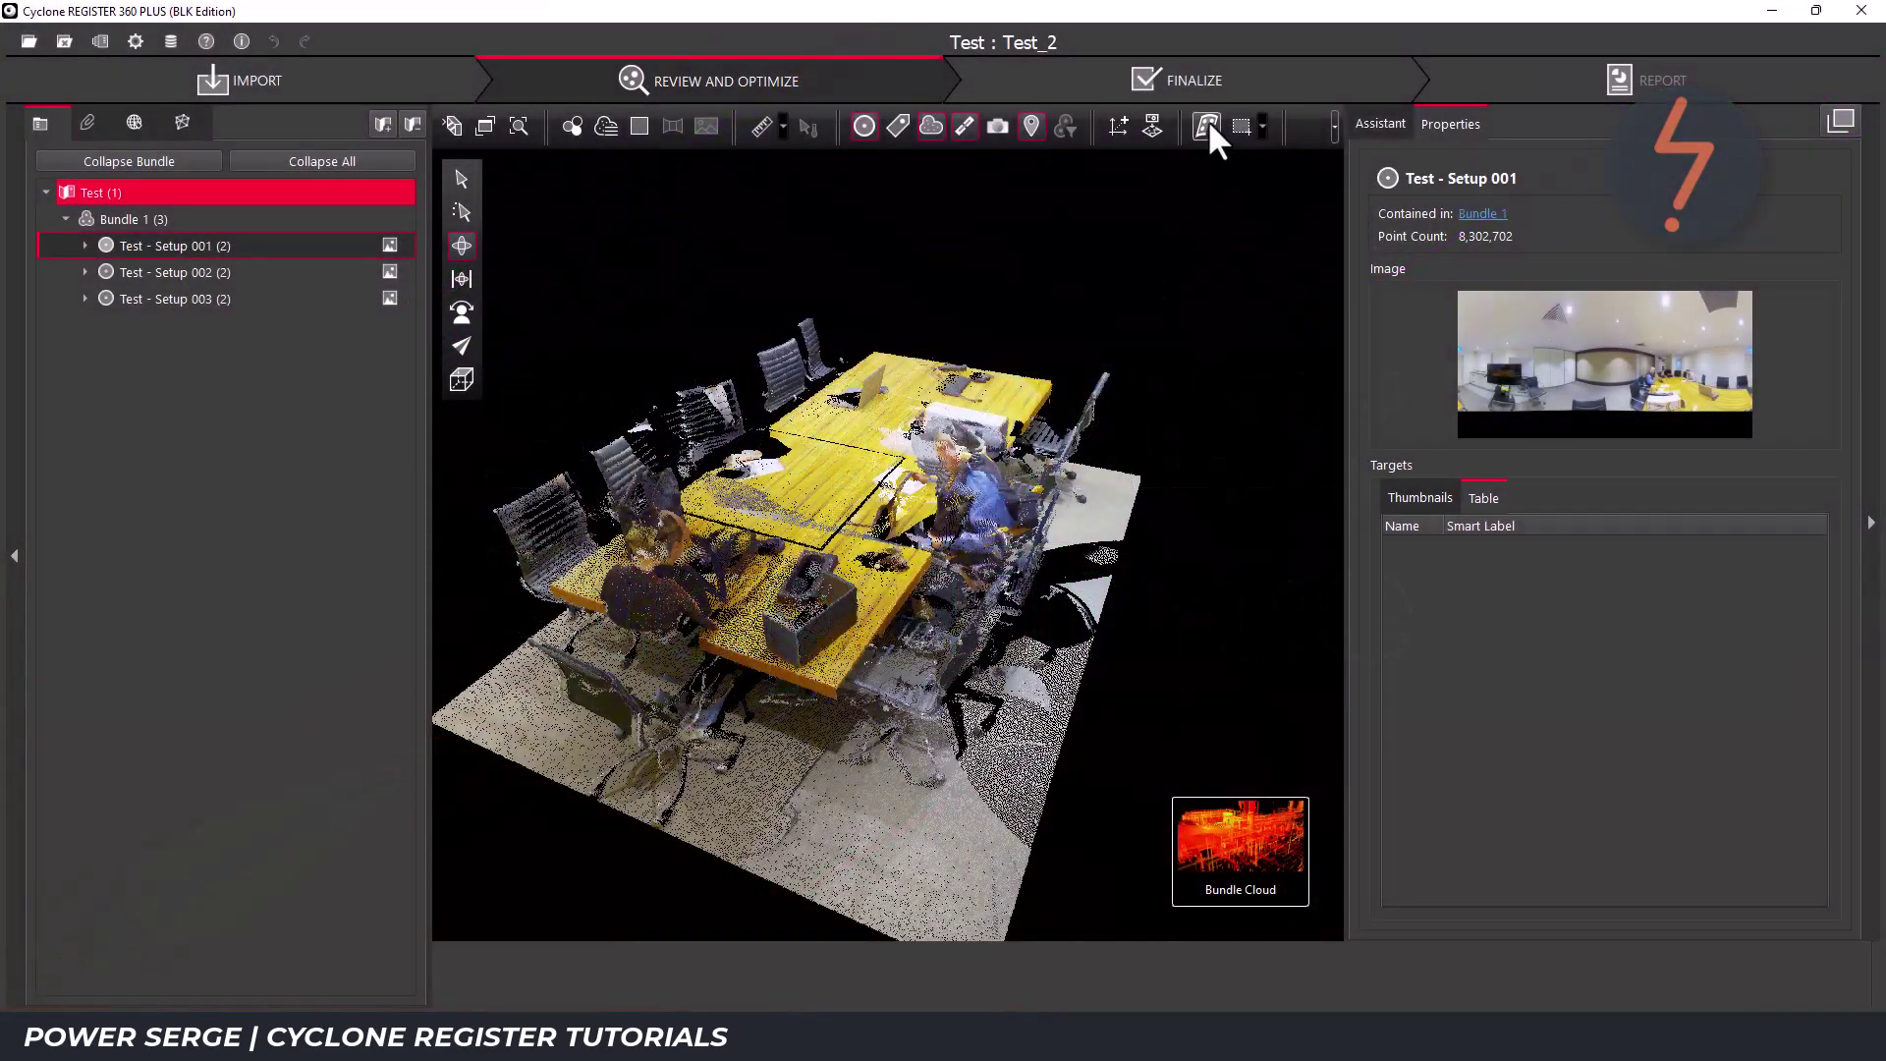
- Detect the tabletop and floor areas as smooth surfaces, leaving the people, chairs and table clutter marked
{"action": "left_click", "coordinate": [1207, 126]}
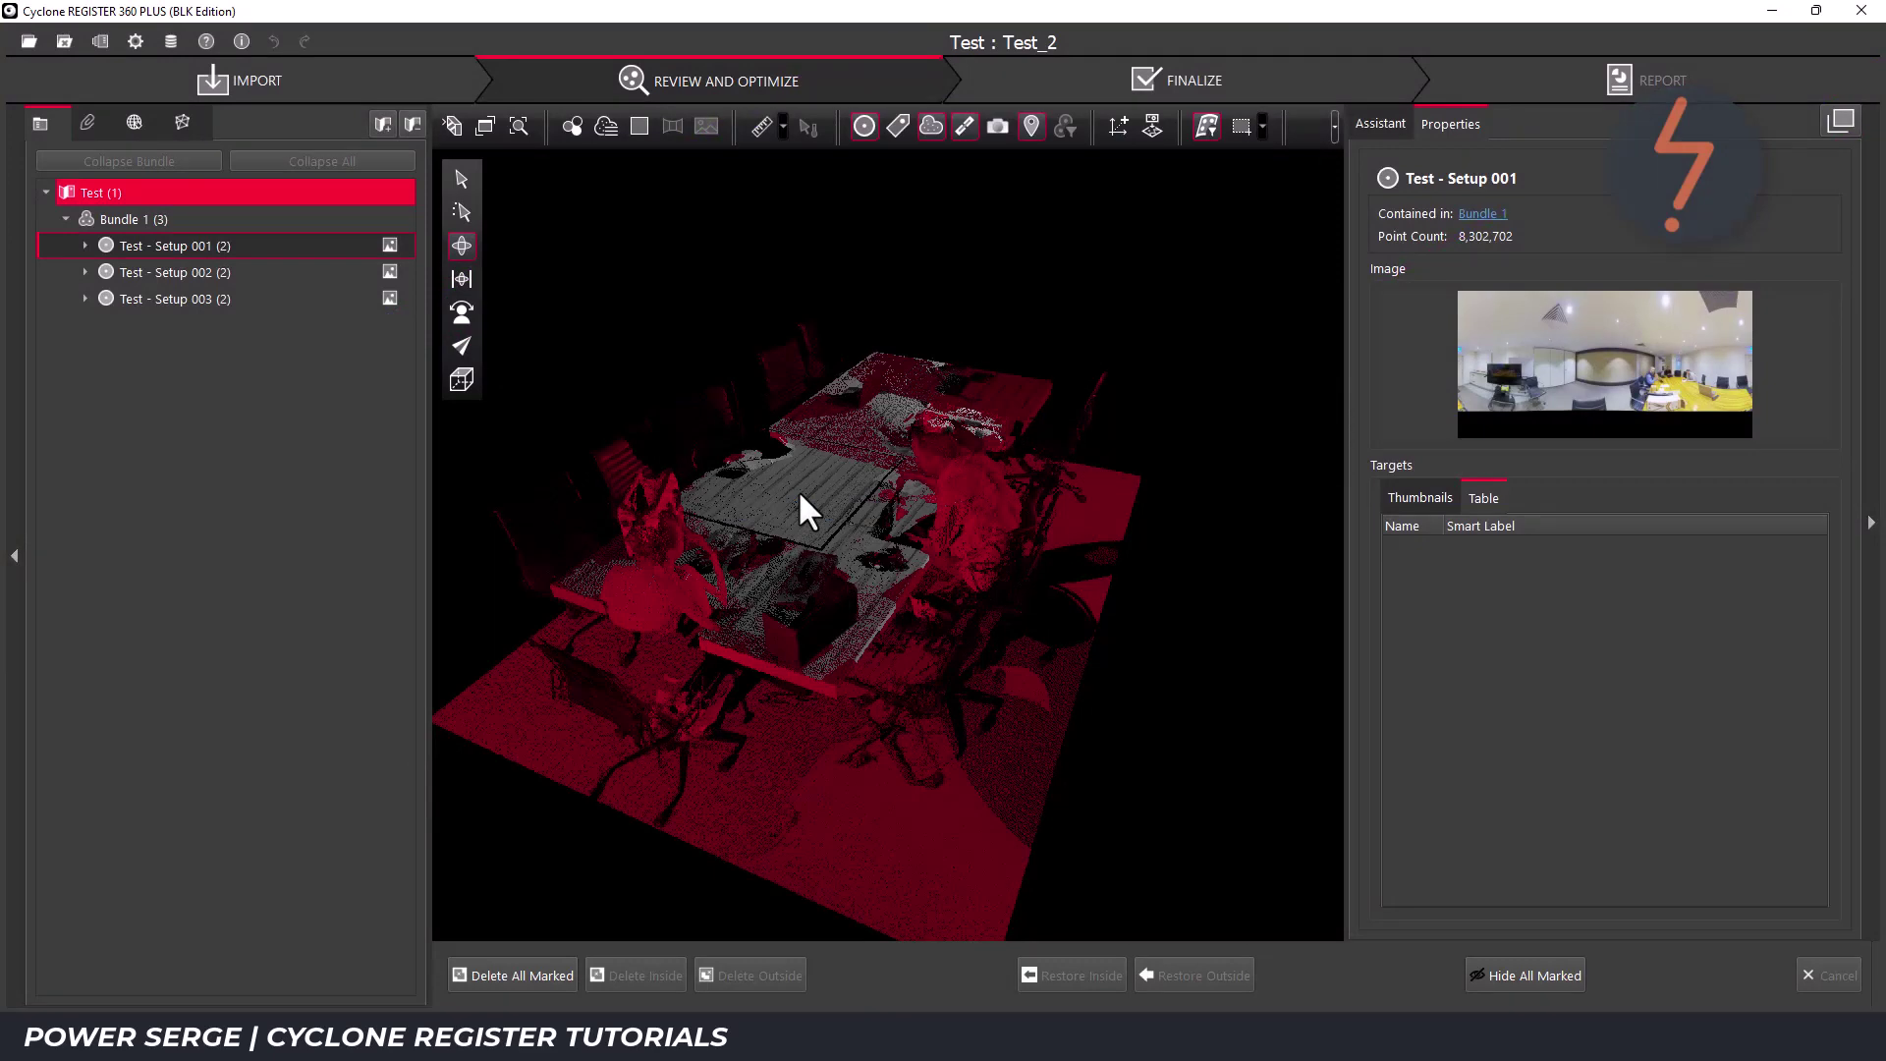
{"action": "left_click", "coordinate": [1097, 526]}
{"action": "left_click", "coordinate": [1002, 401]}
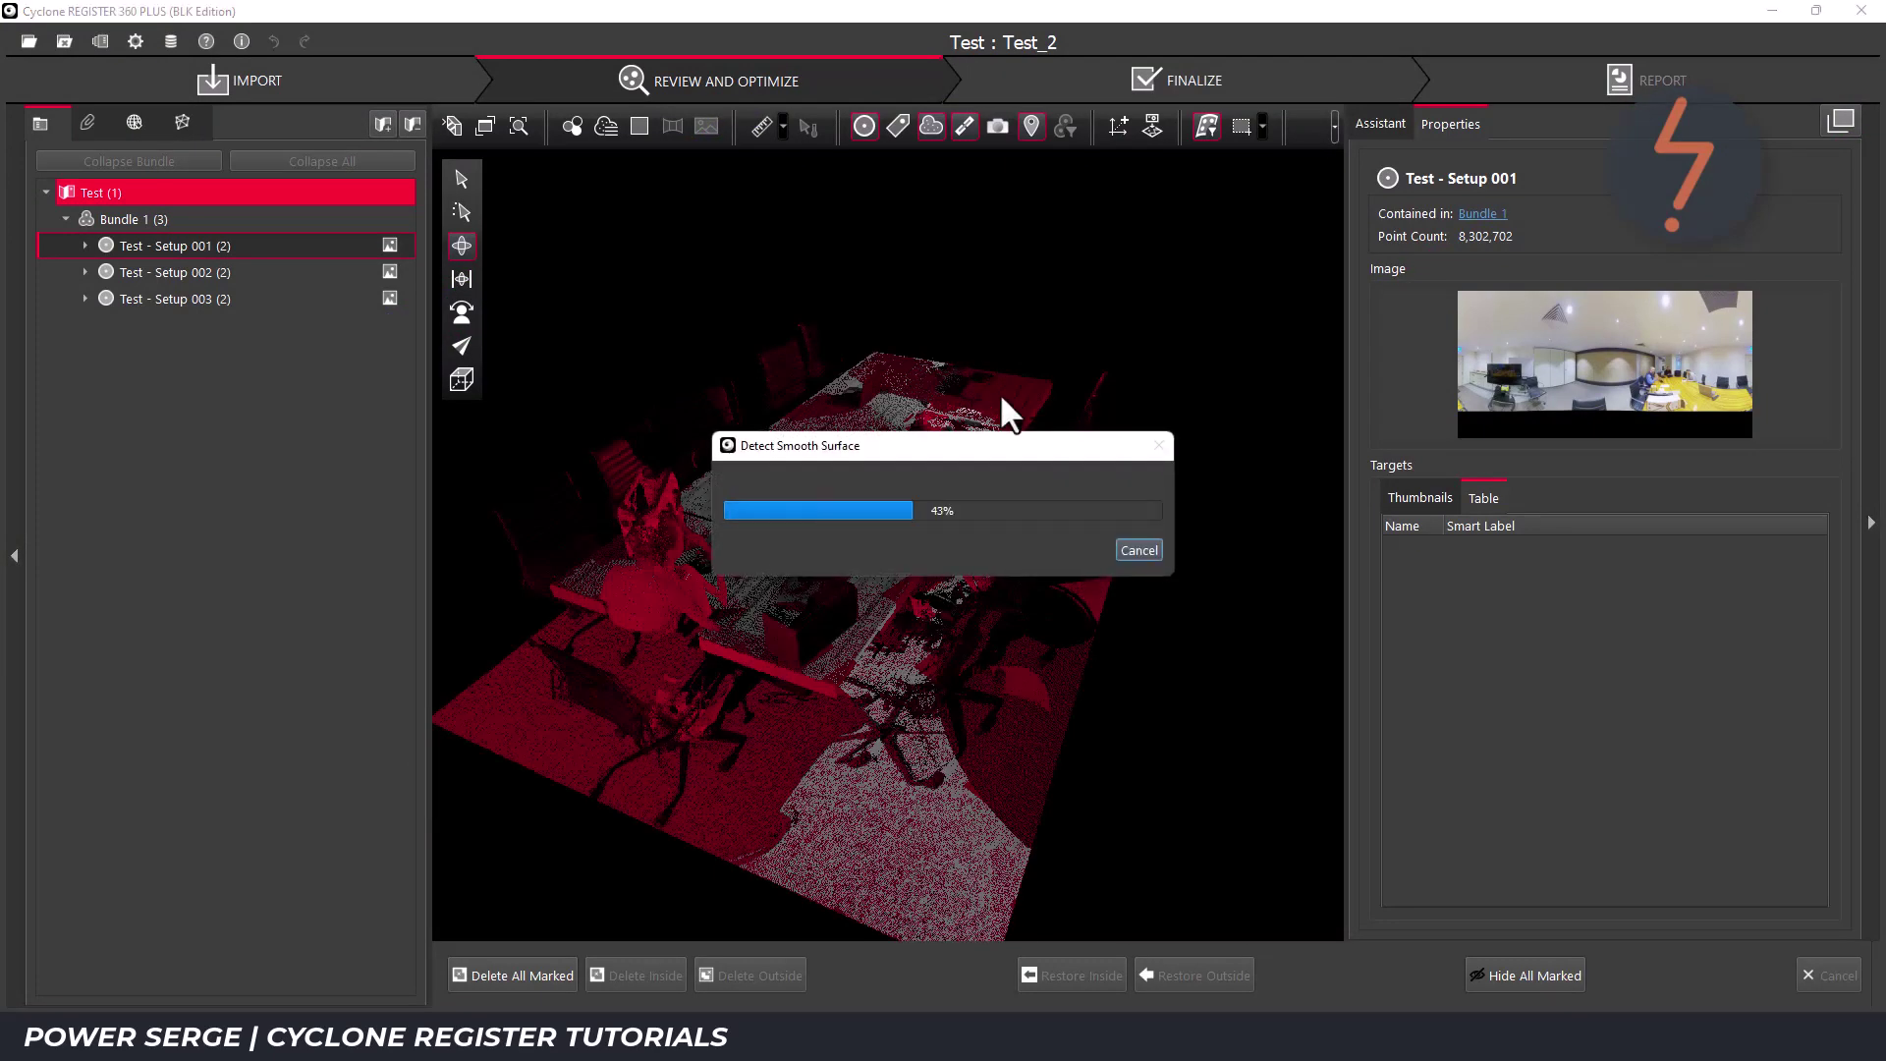
{"action": "left_click", "coordinate": [1010, 780]}
{"action": "left_click", "coordinate": [1094, 595]}
{"action": "left_click_drag", "start_coordinate": [934, 783], "coordinate": [958, 745]}
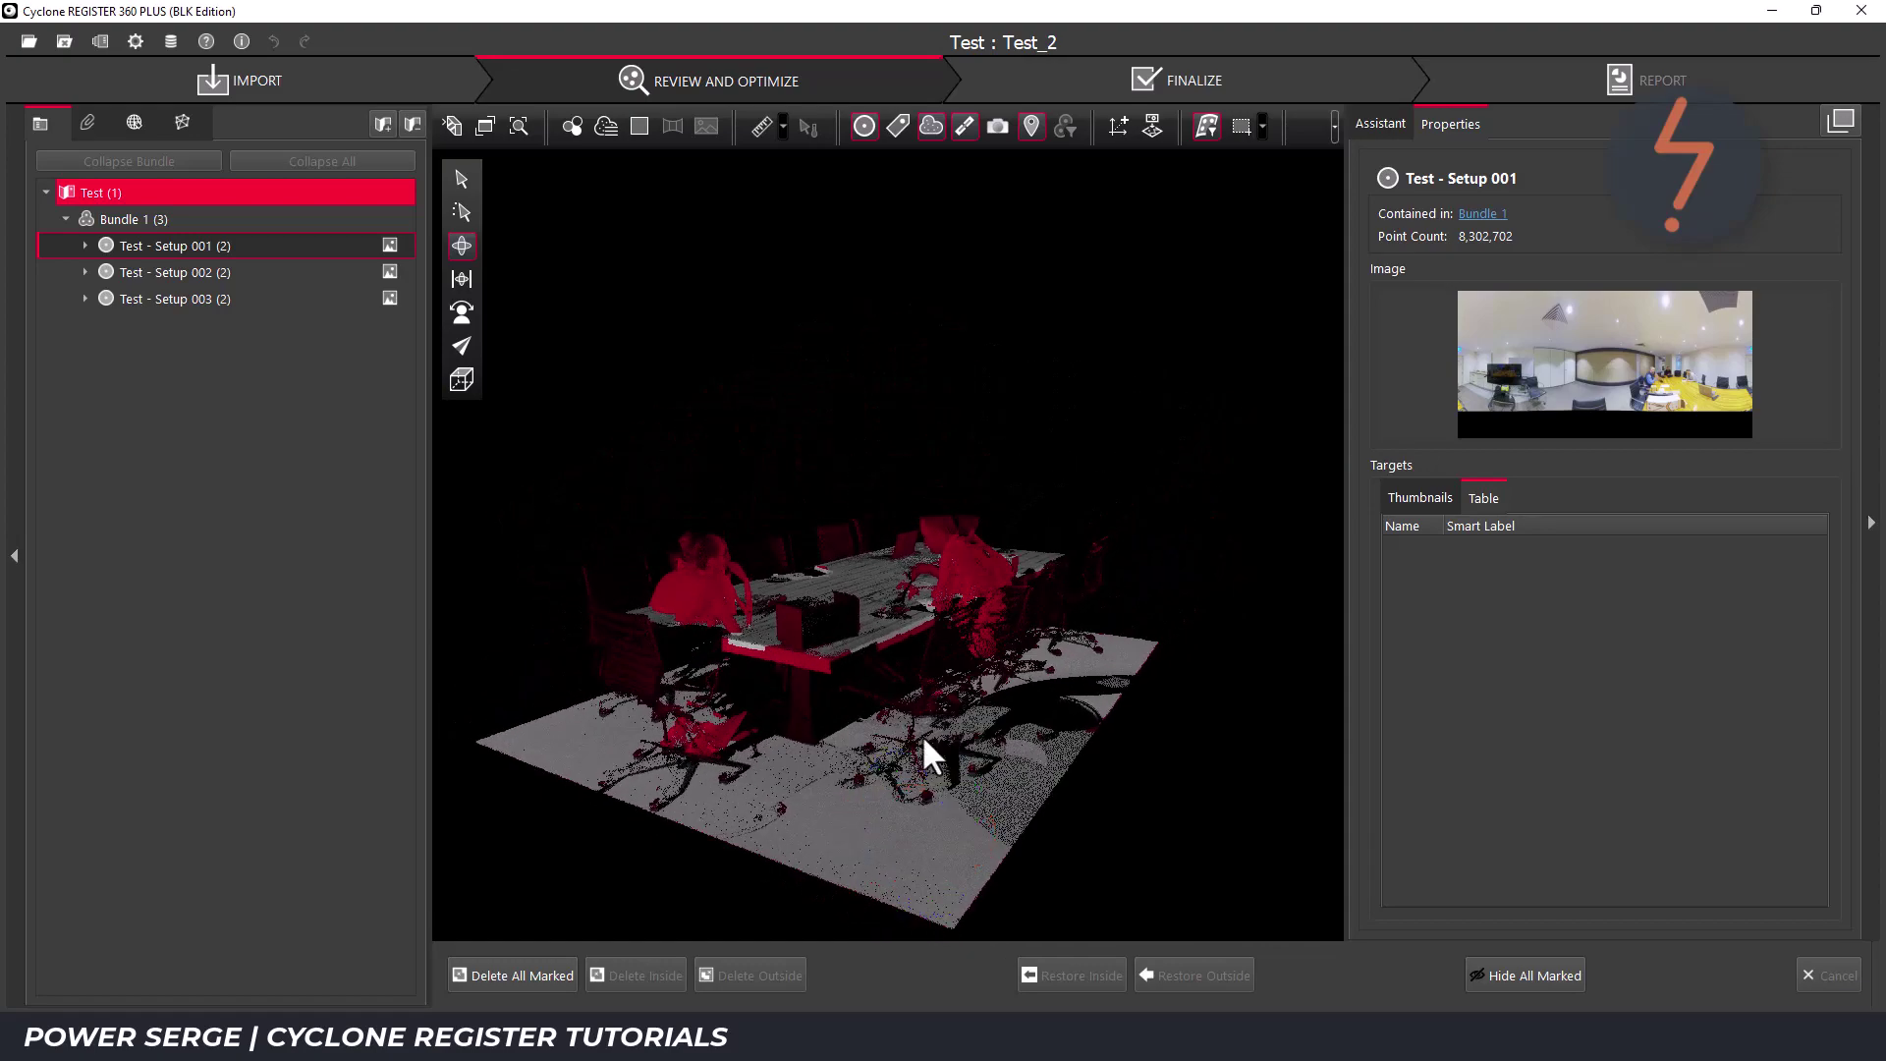
{"action": "left_click", "coordinate": [799, 717]}
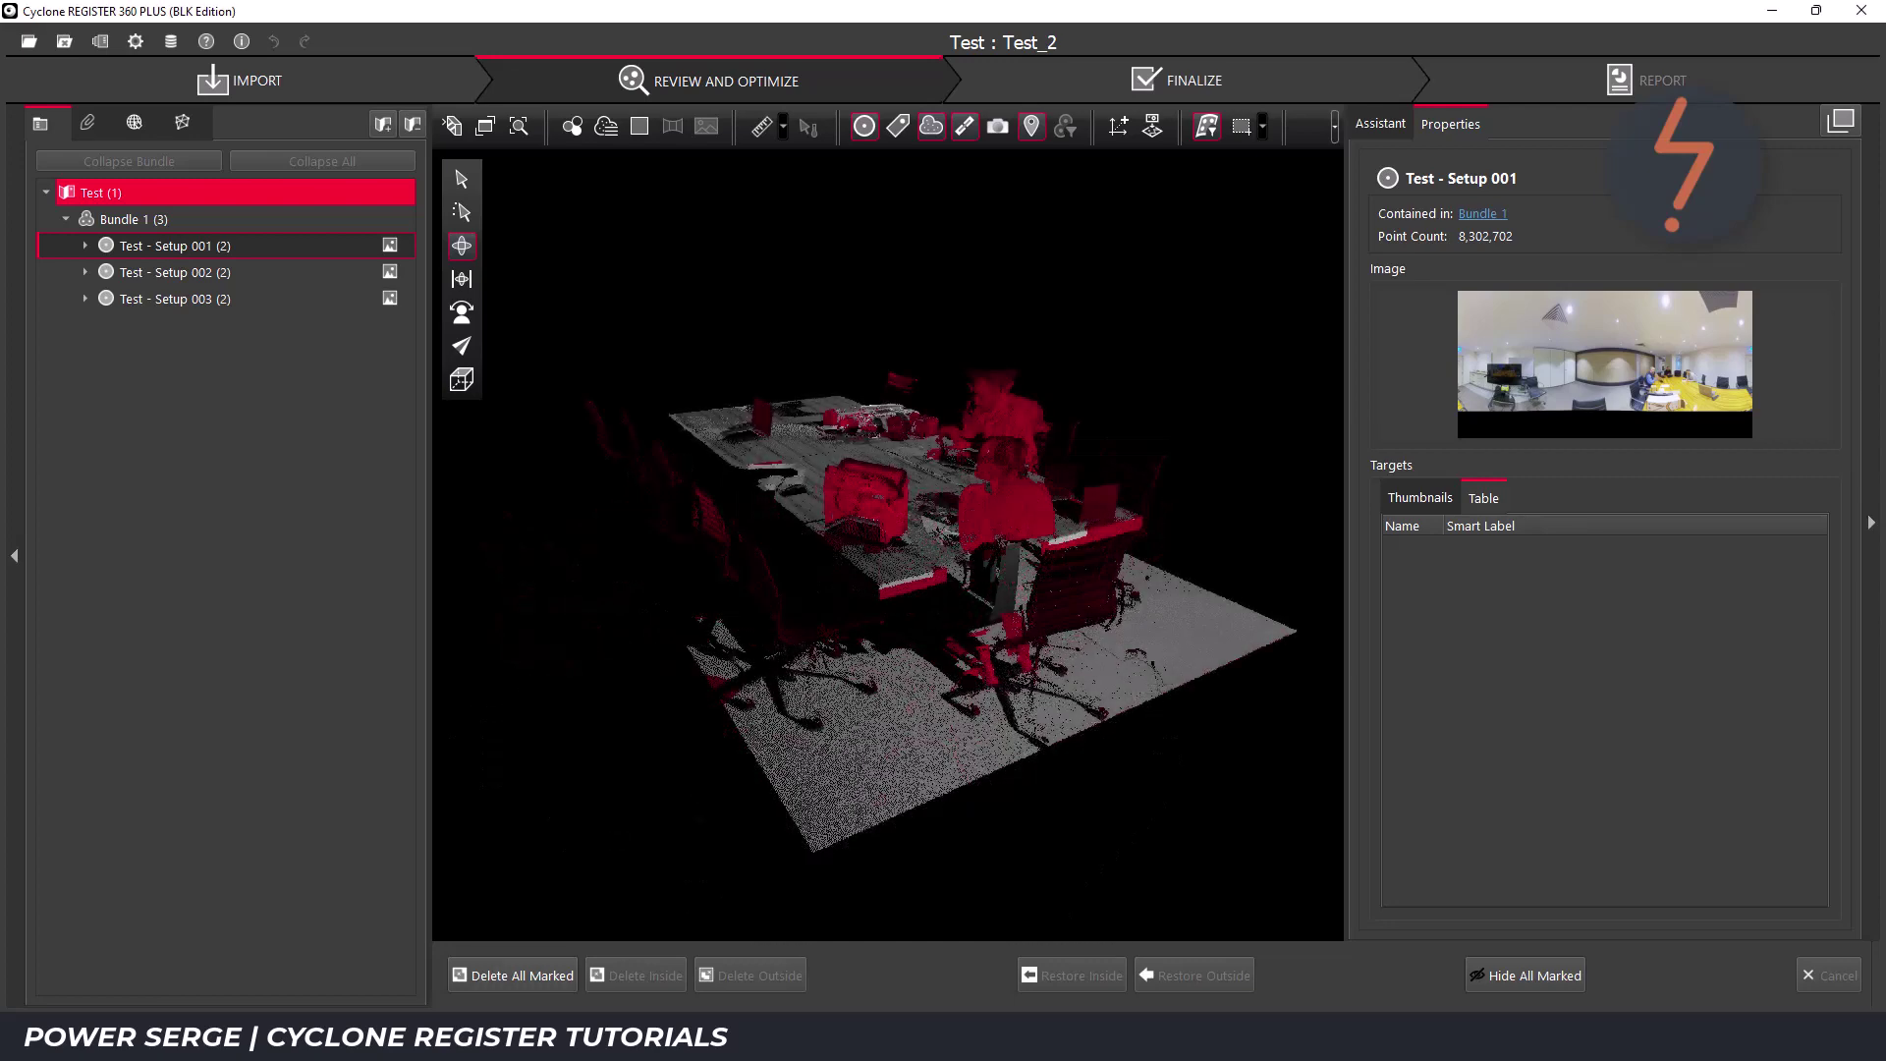
- Fence the seated people at the meeting table and the marked leg area beneath its near end, deleting the marked points inside
{"action": "left_click", "coordinate": [1261, 129]}
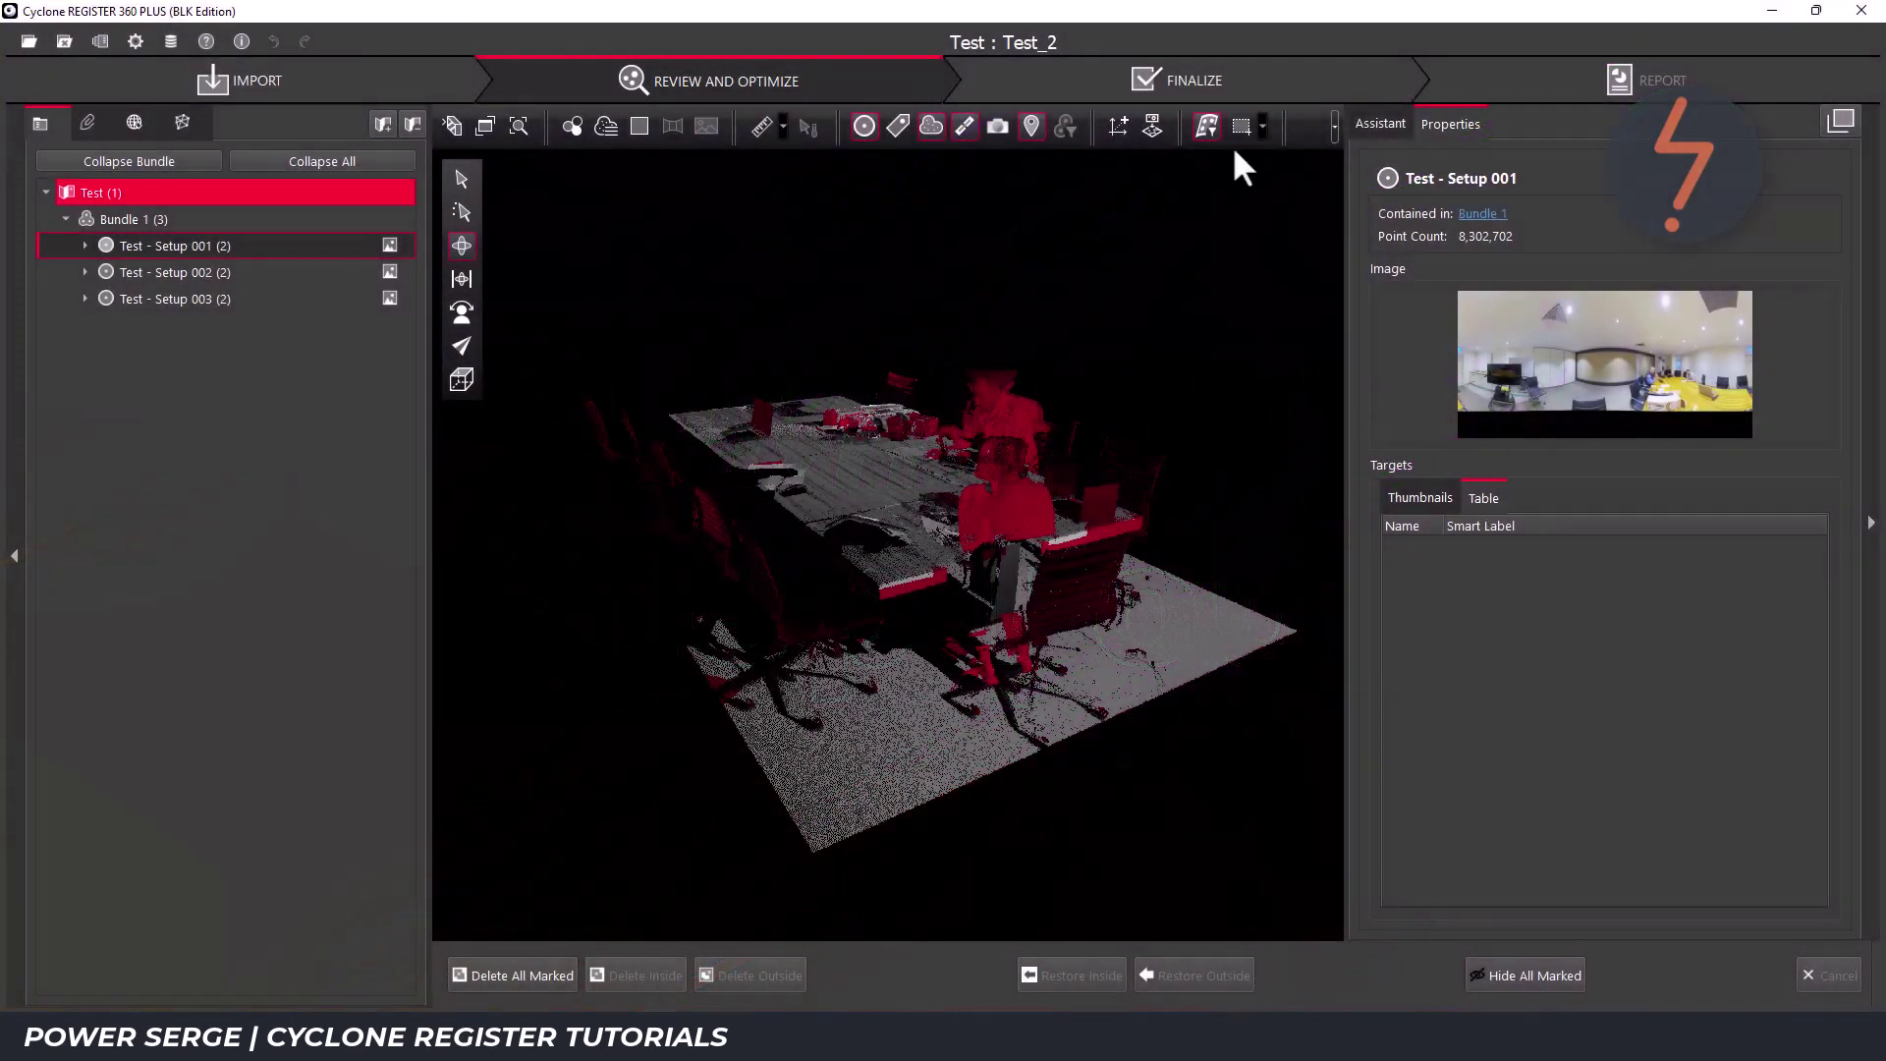
{"action": "key", "text": "f"}
{"action": "left_click_drag", "start_coordinate": [911, 341], "coordinate": [1075, 570]}
{"action": "left_click", "coordinate": [652, 975]}
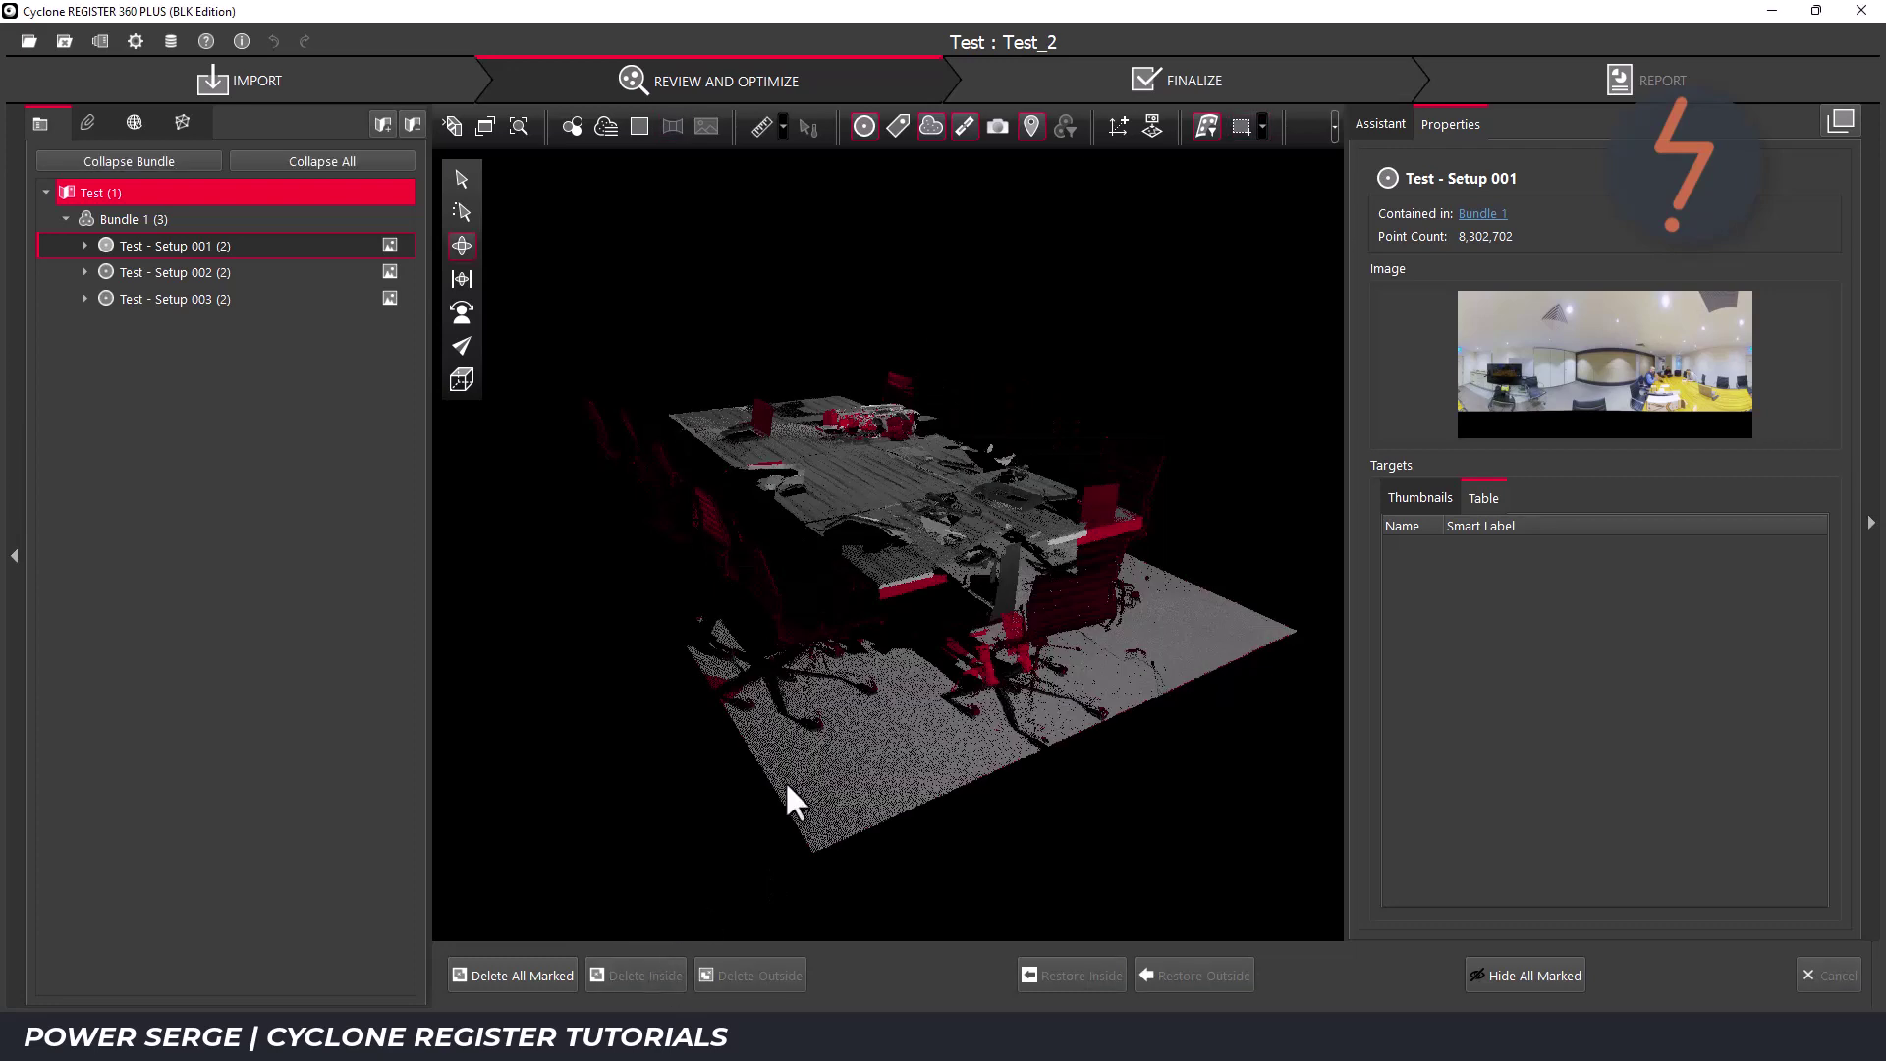
{"action": "left_click_drag", "start_coordinate": [927, 568], "coordinate": [1058, 715]}
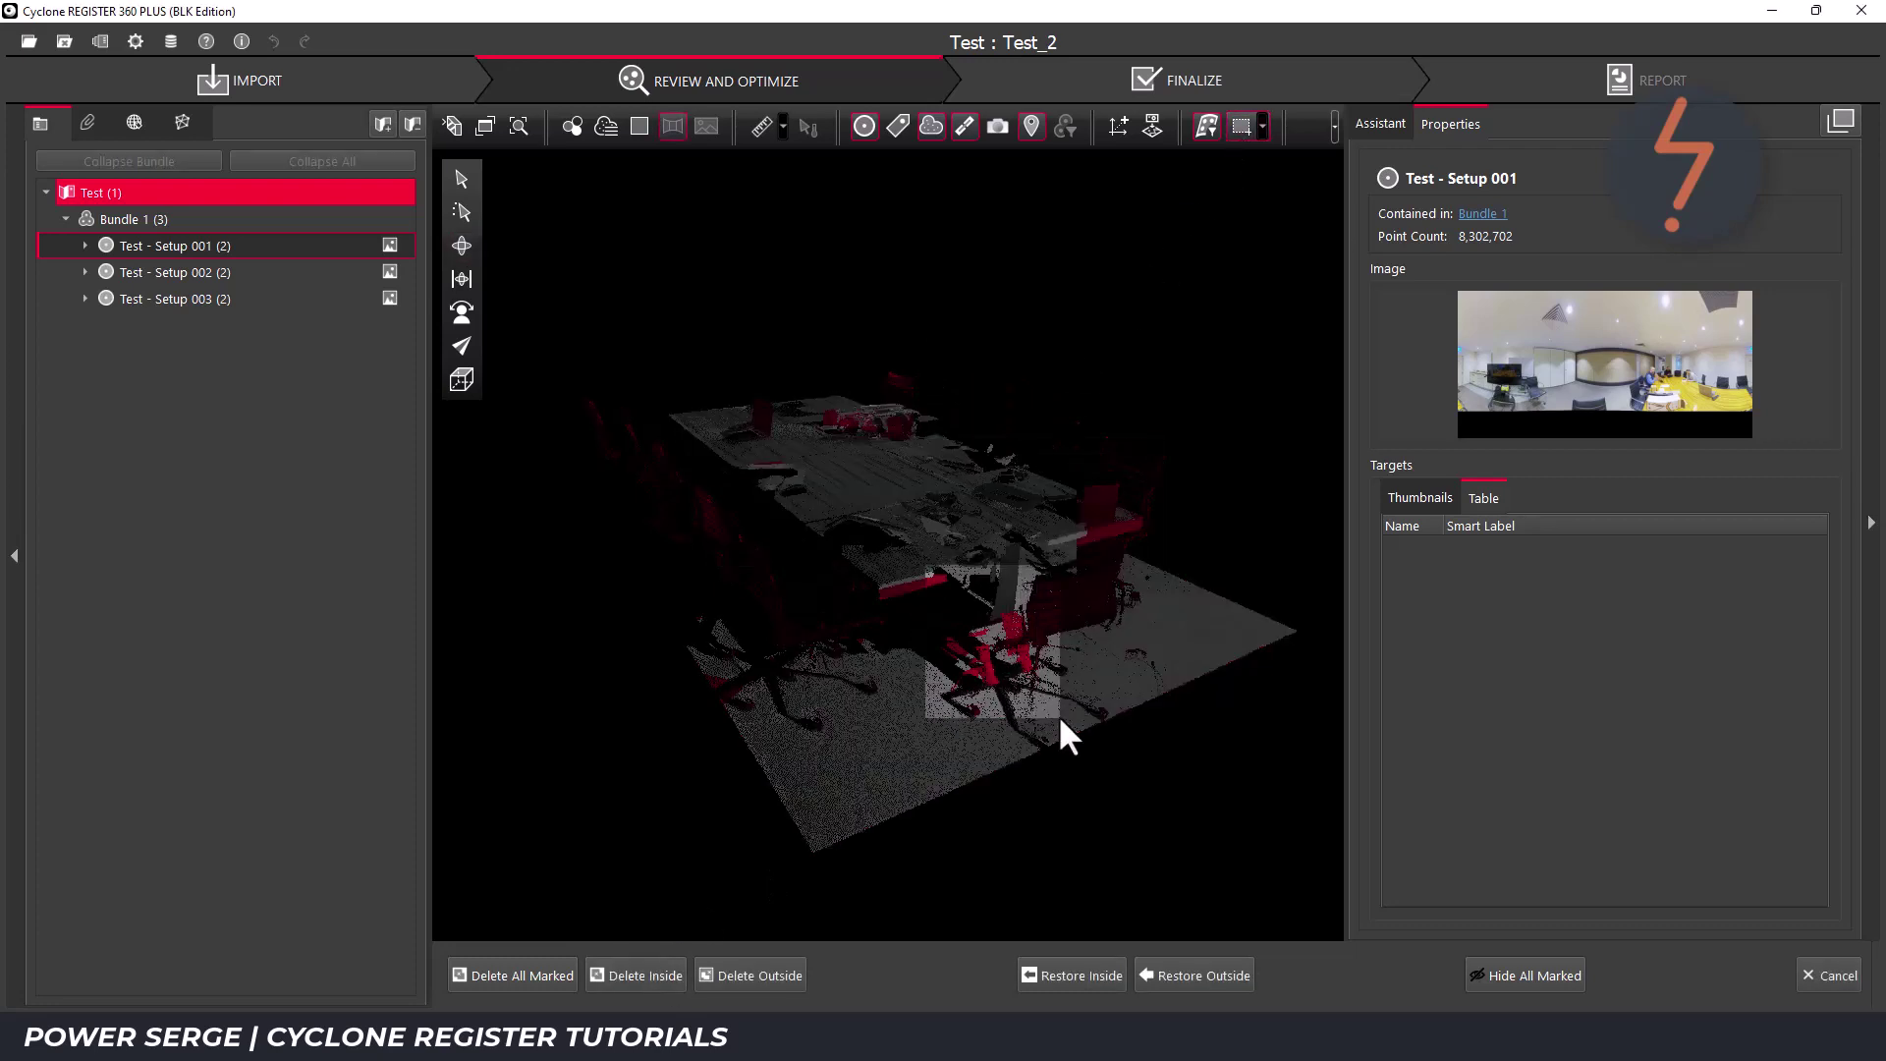
{"action": "left_click", "coordinate": [652, 975]}
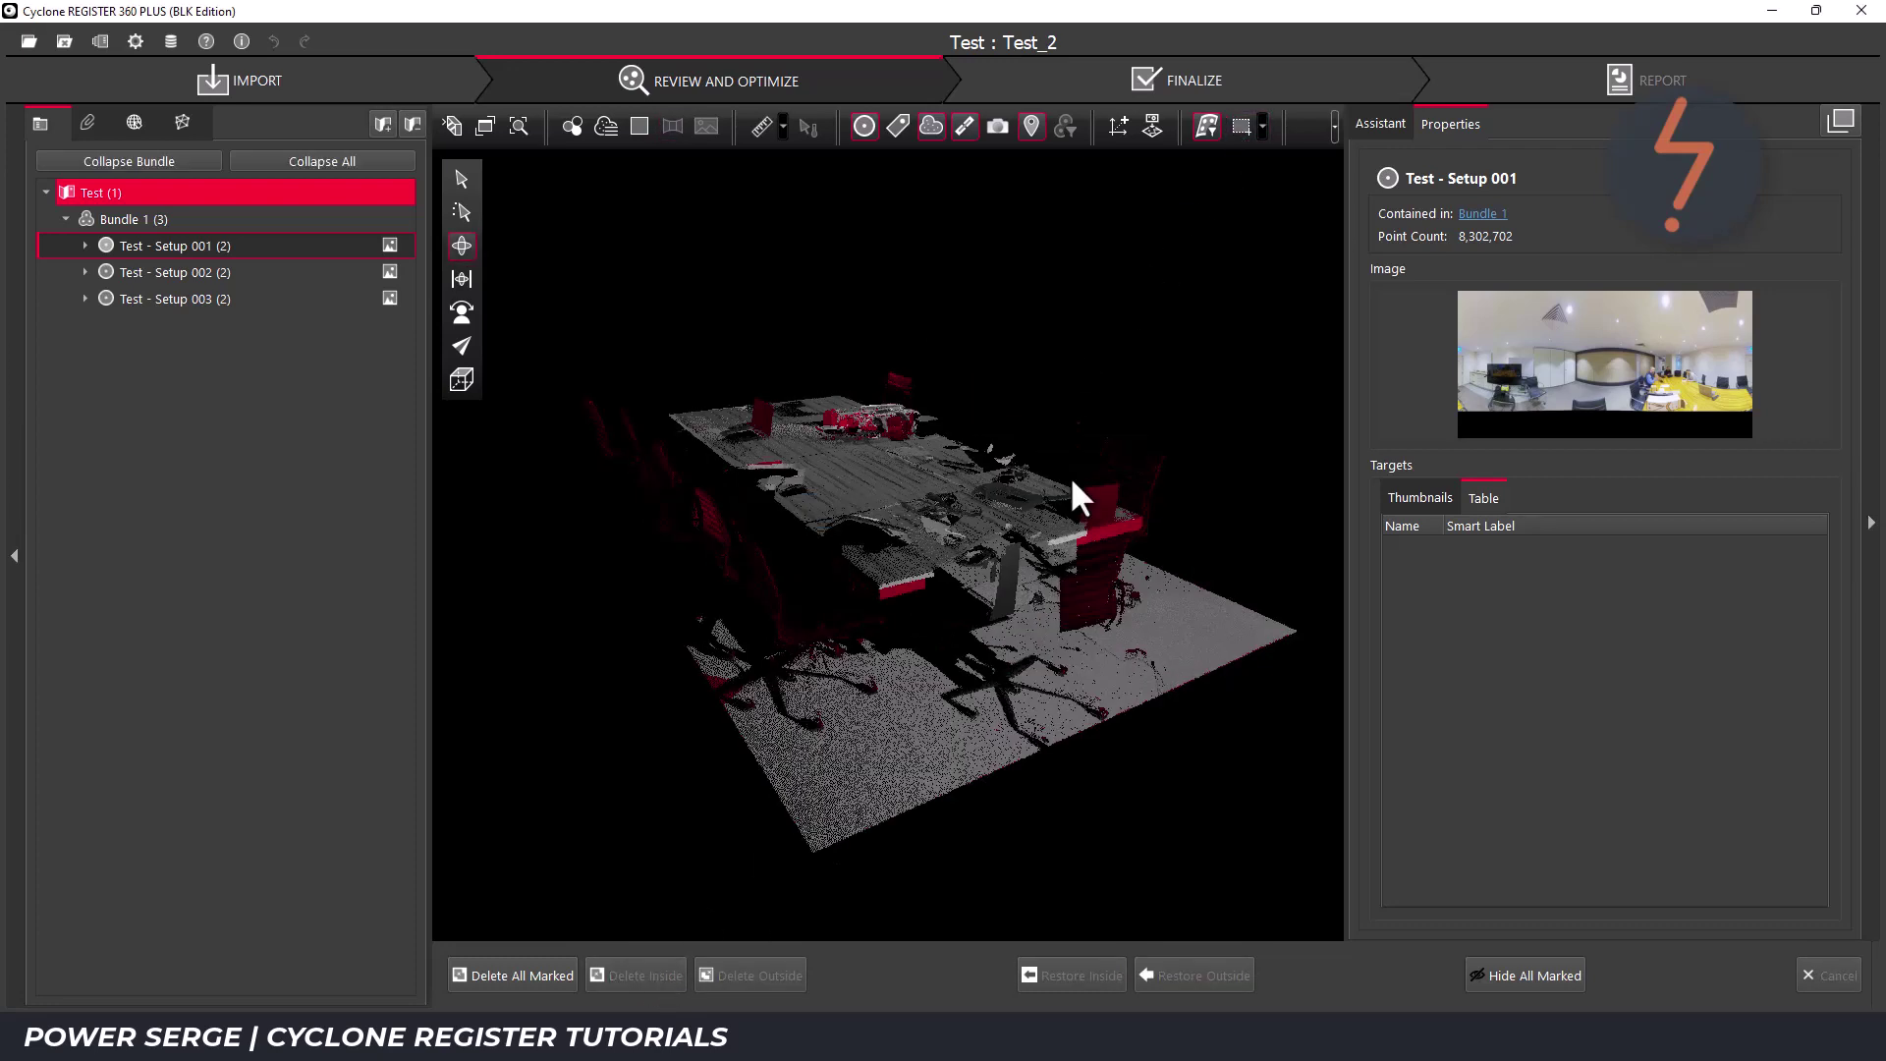
- Exit smooth surface detection and display the whole room cloud with its setups and links again
{"action": "left_click_drag", "start_coordinate": [1073, 491], "coordinate": [985, 479]}
{"action": "left_click", "coordinate": [1206, 124]}
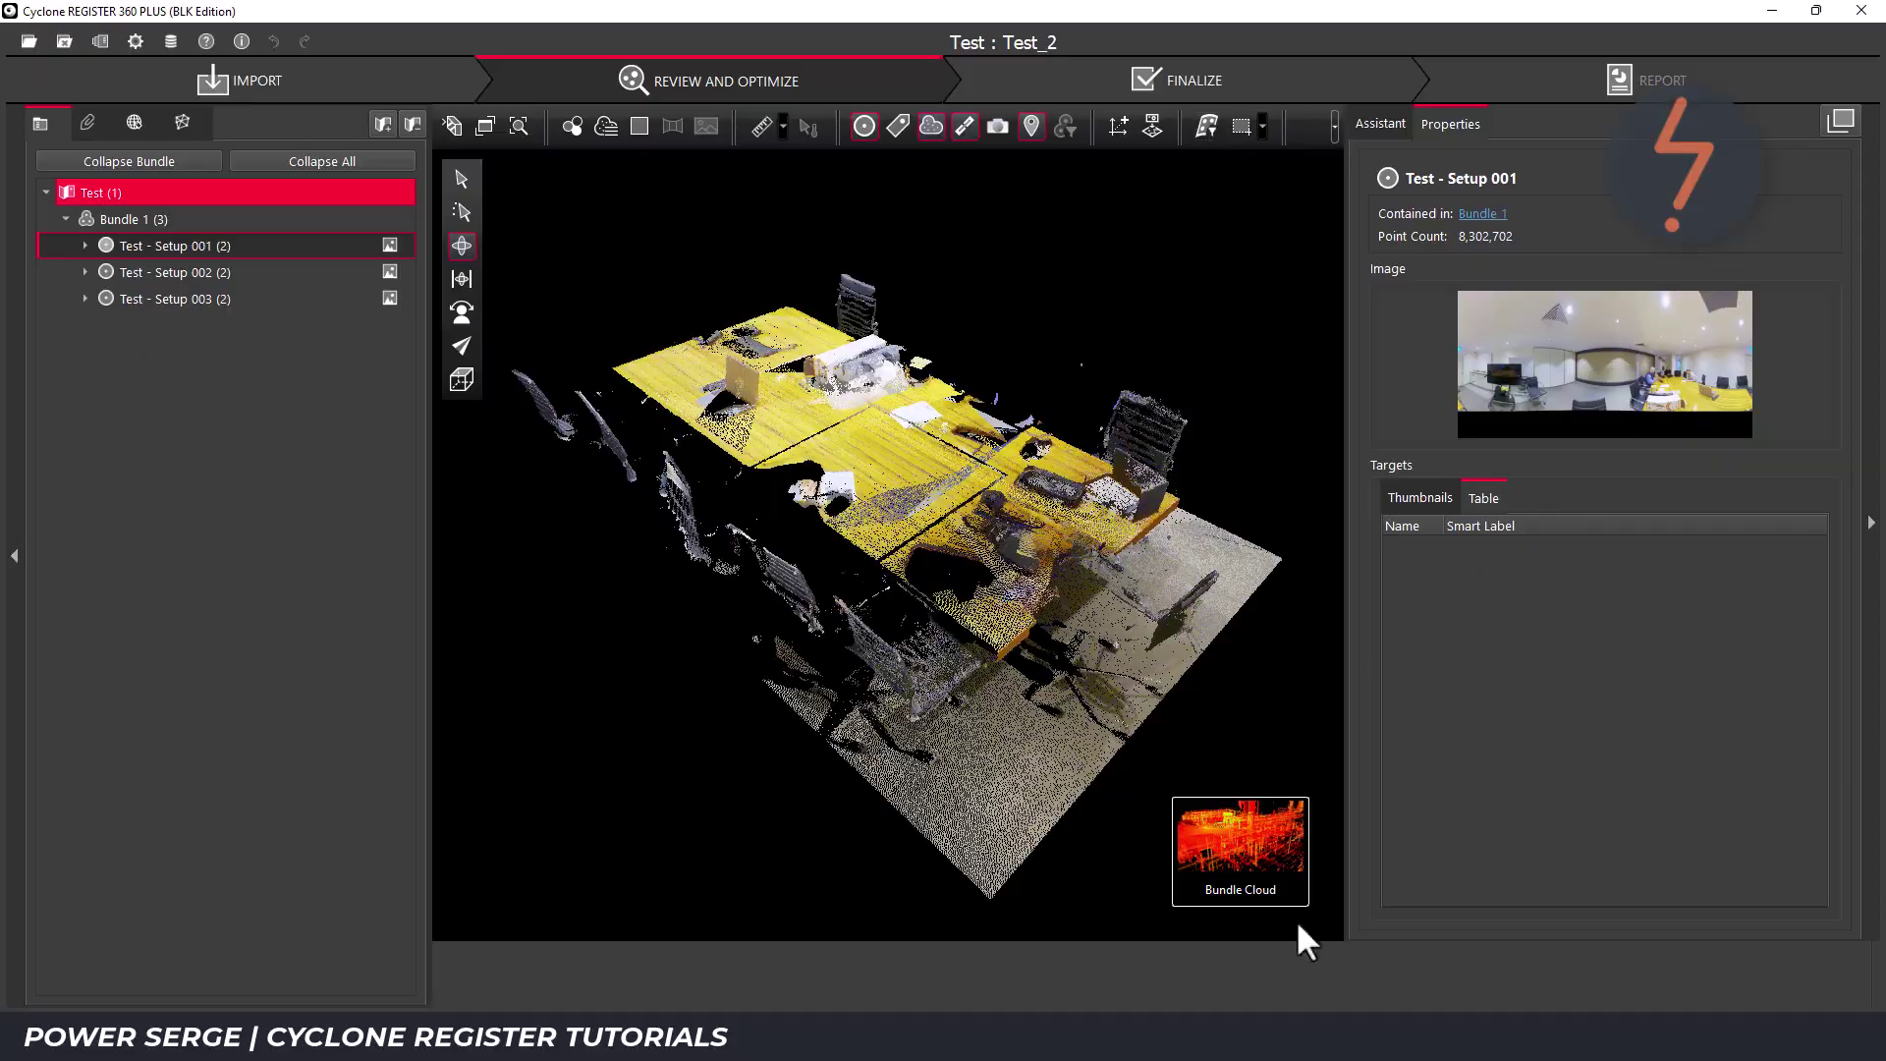
{"action": "left_click", "coordinate": [1381, 951]}
{"action": "left_click", "coordinate": [690, 428]}
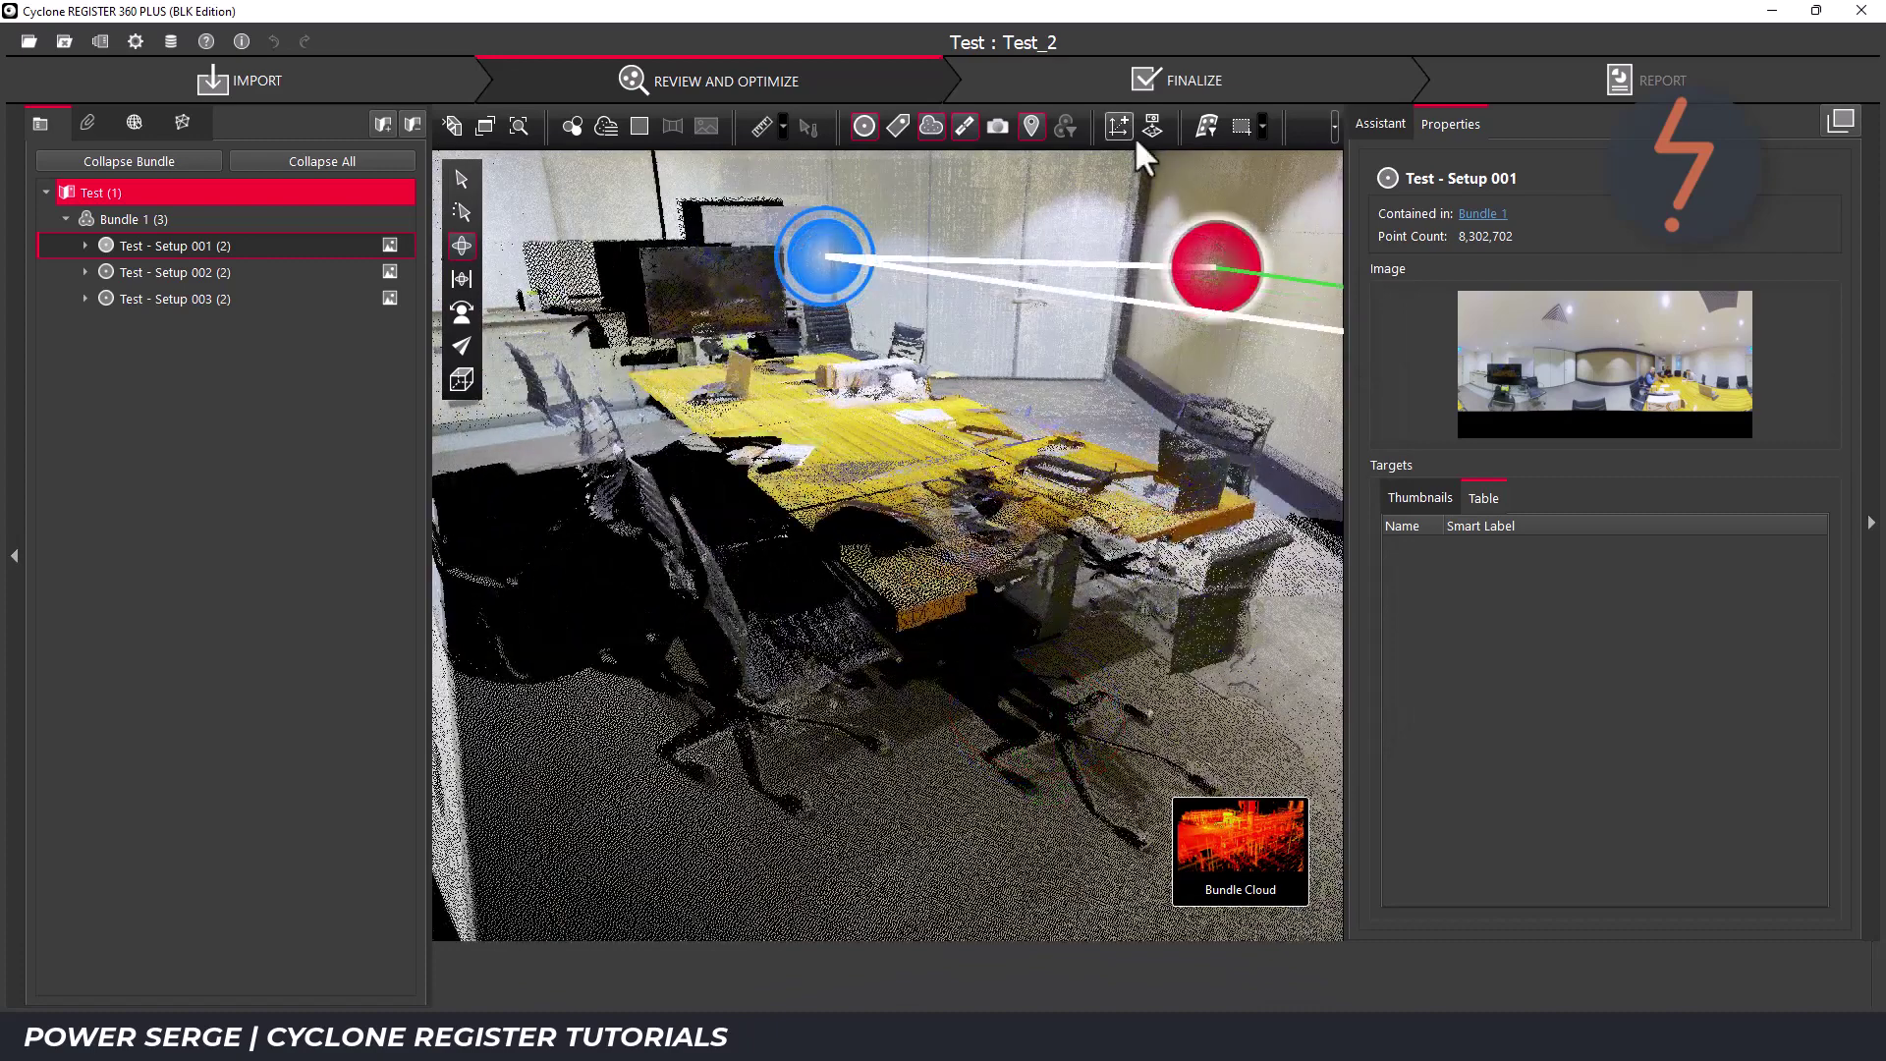
- Advance the project to the Finalize stage
{"action": "left_click", "coordinate": [1159, 84]}
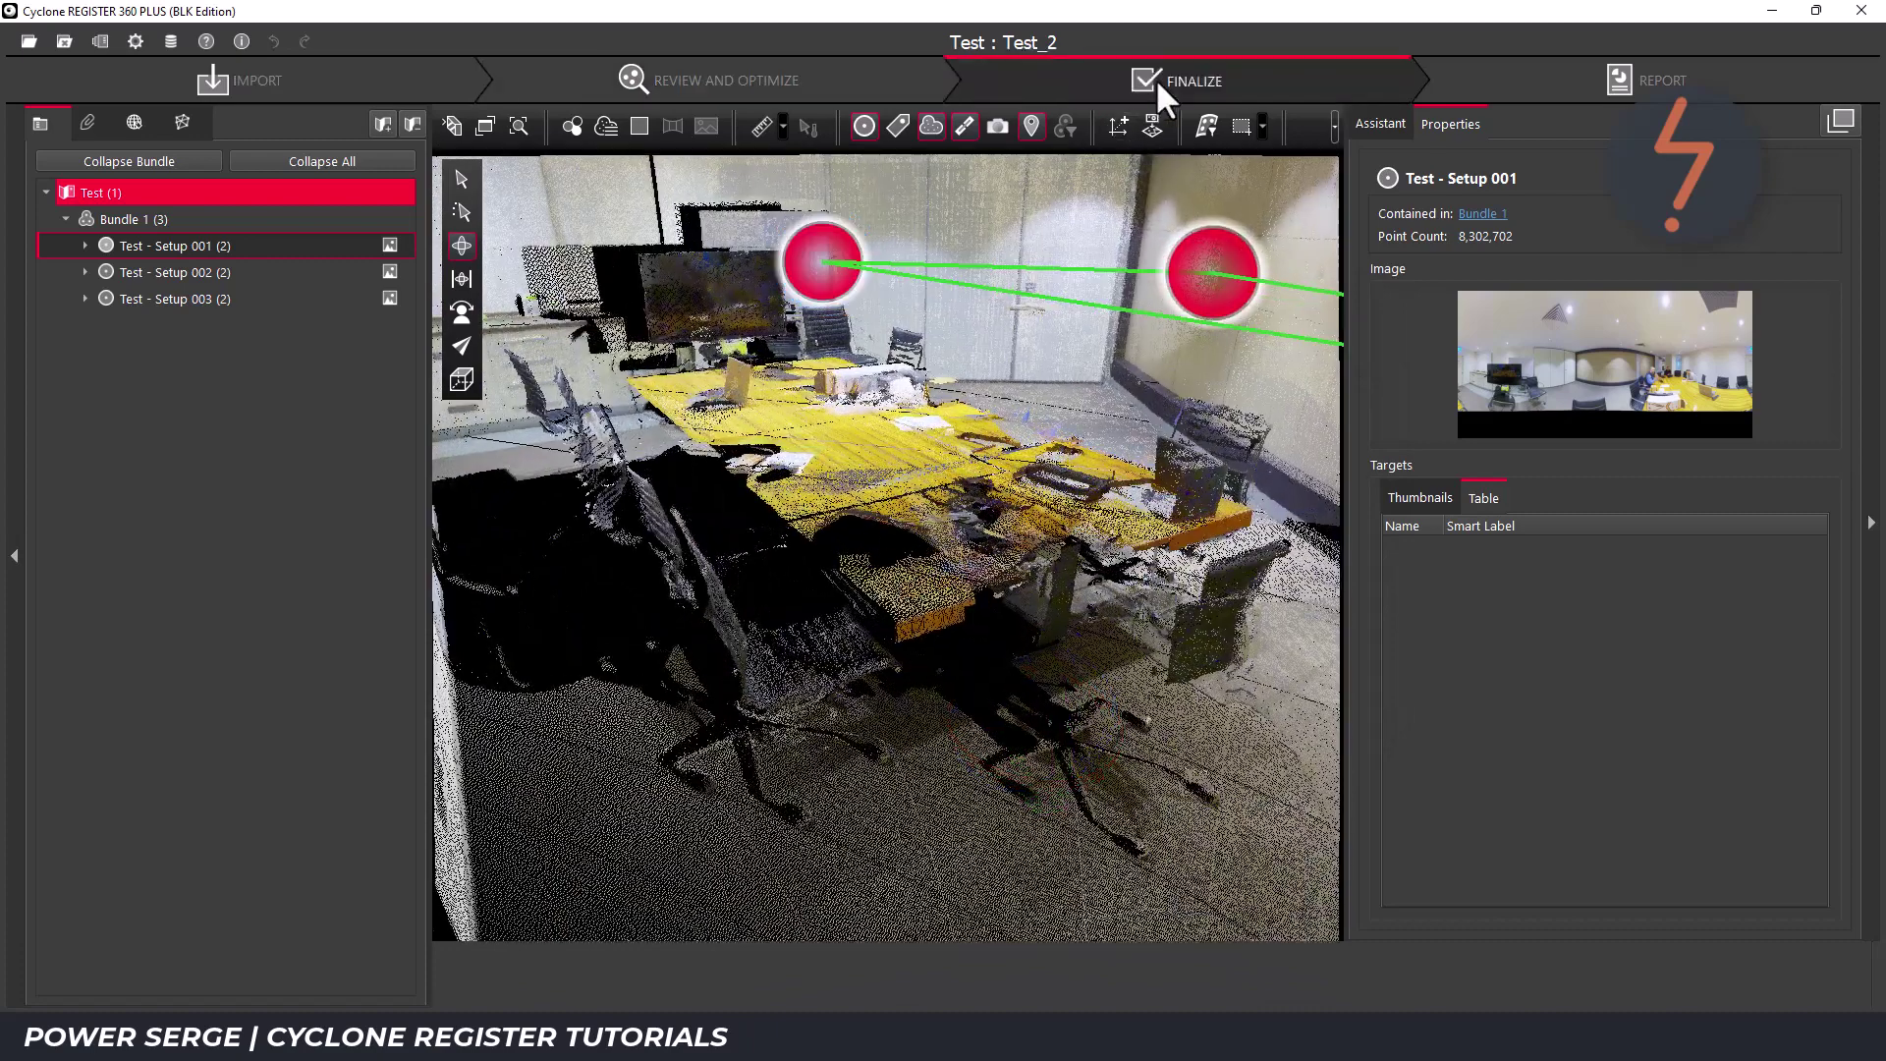